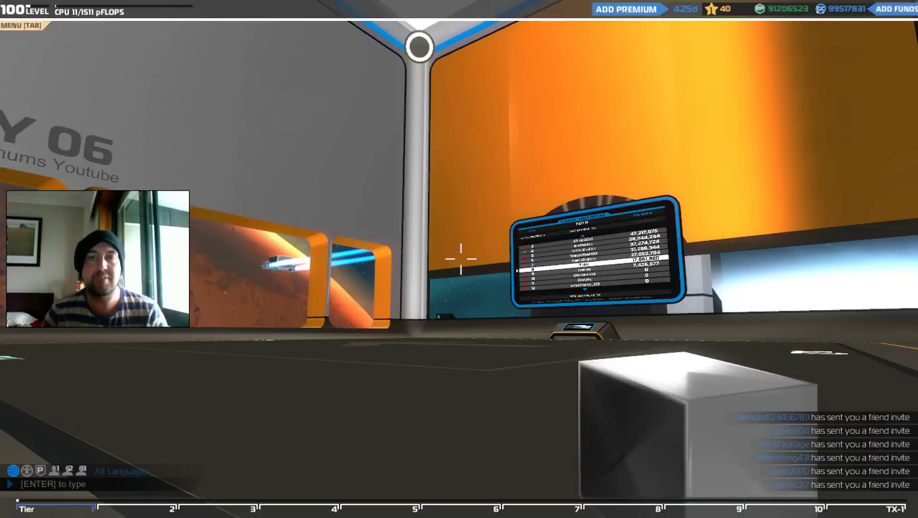
# Step: Select Wolf Cube T5 and place the first red chassis cube on the floor
pyautogui.press('w')
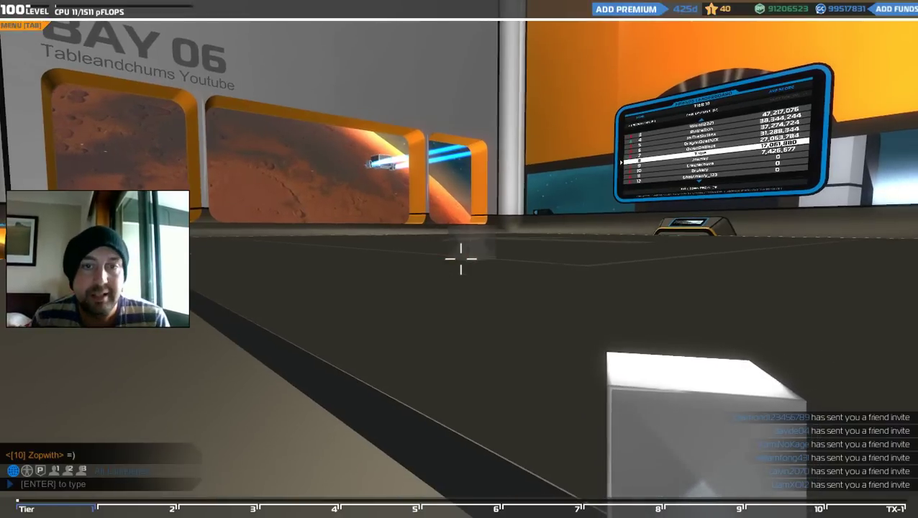
pyautogui.press('Tab')
pyautogui.scroll(-3, 612, 346)
pyautogui.scroll(-1, 611, 345)
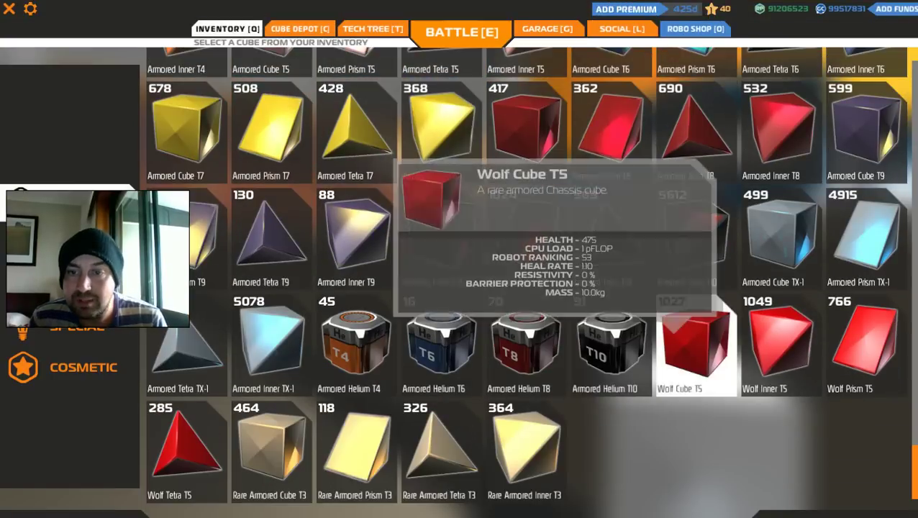
pyautogui.click(695, 342)
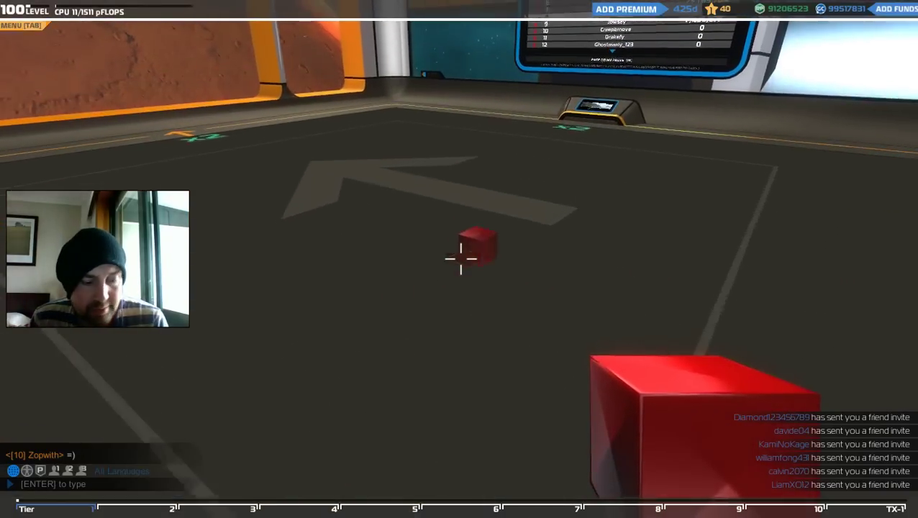
pyautogui.click(461, 257)
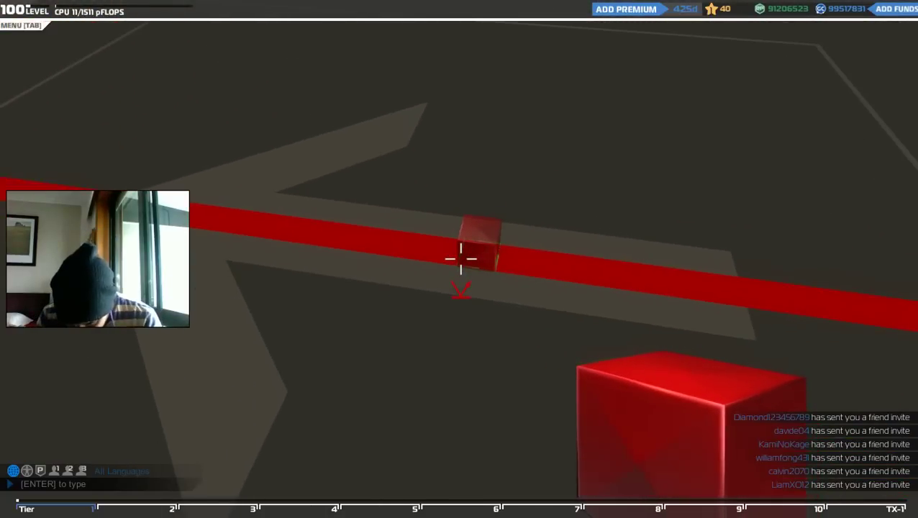
# Step: Grow the red cubes into a compact block of about fourteen cubes
pyautogui.click(461, 257)
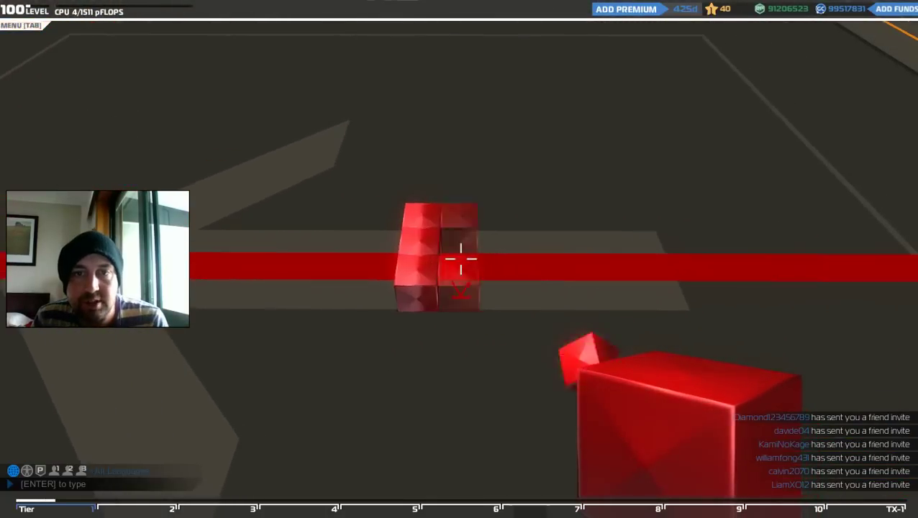
pyautogui.click(461, 258)
pyautogui.click(461, 258)
pyautogui.click(461, 258)
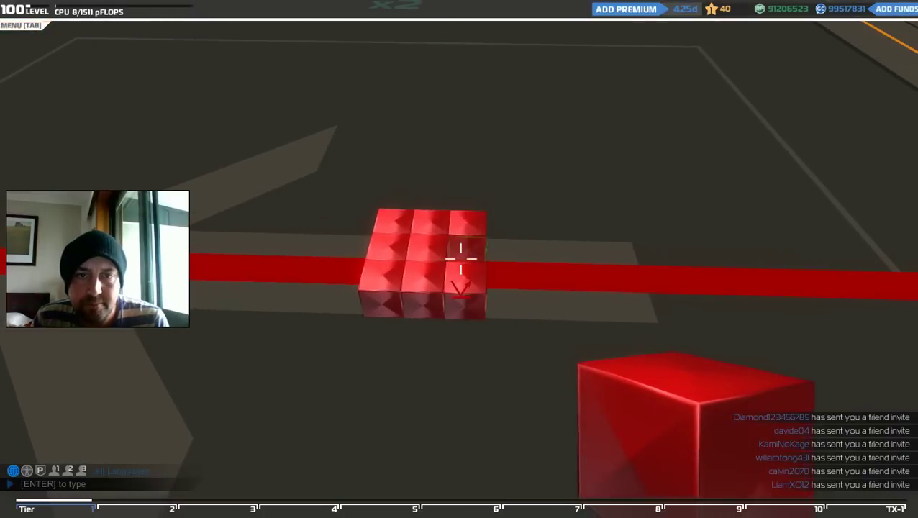
pyautogui.click(461, 257)
pyautogui.click(460, 258)
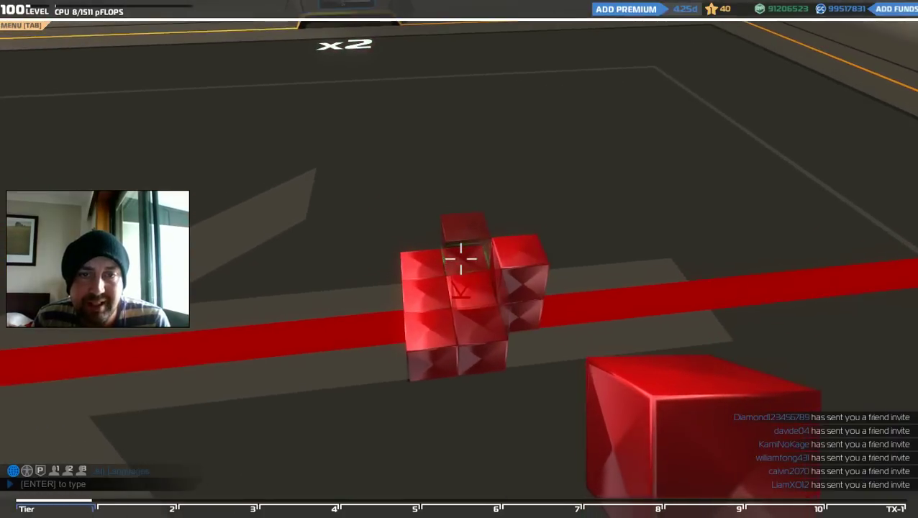
pyautogui.click(460, 258)
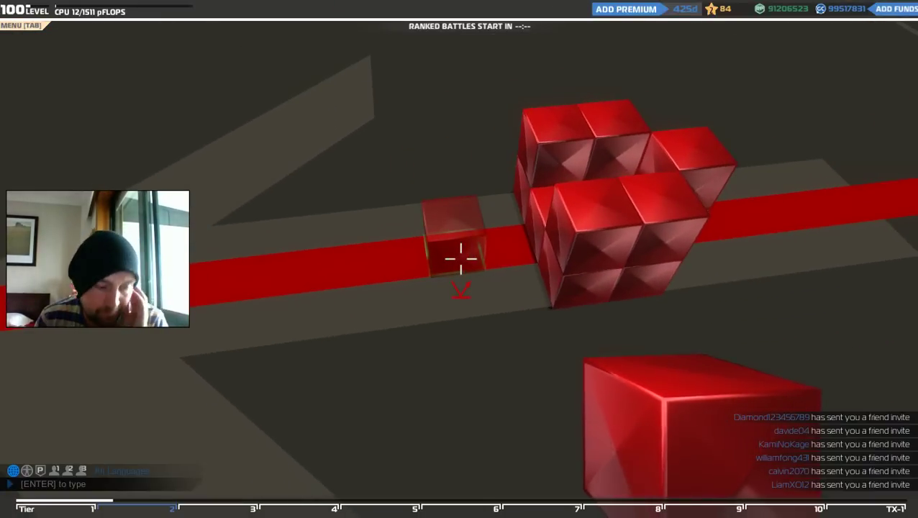
pyautogui.click(460, 257)
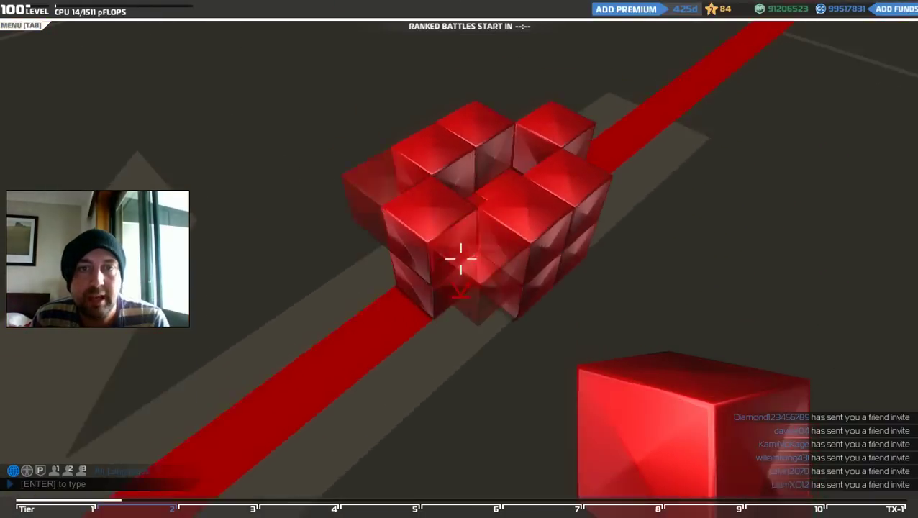
pyautogui.press('e')
# Step: Place a pilot seat from the Special parts on top of the red cubes
pyautogui.click(72, 244)
pyautogui.click(187, 112)
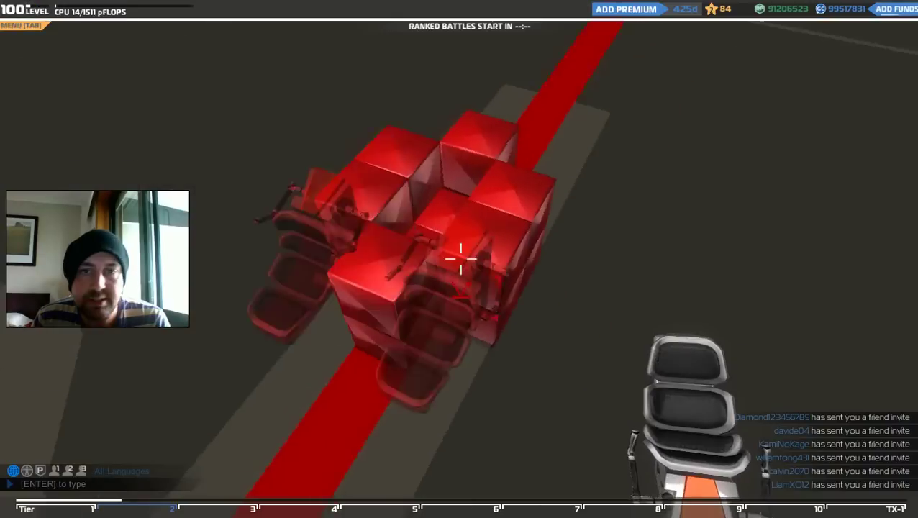
pyautogui.click(461, 257)
pyautogui.press('s')
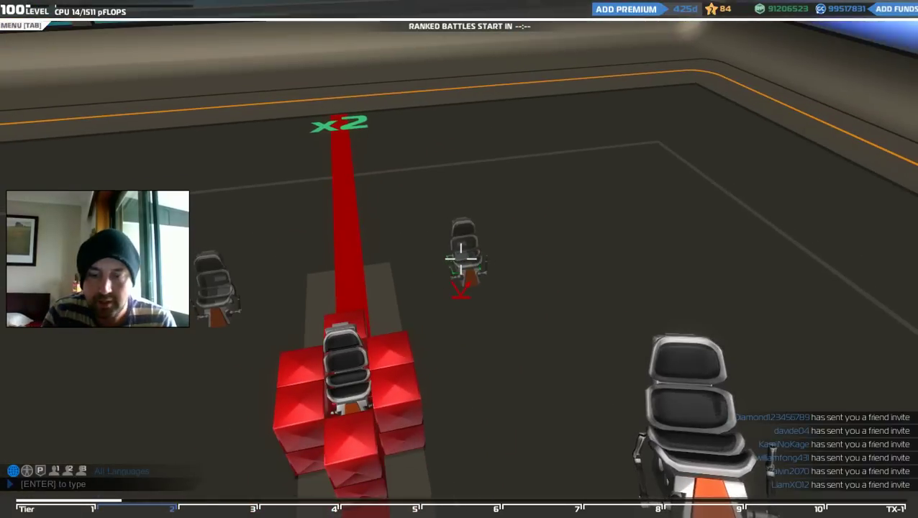
pyautogui.press('w')
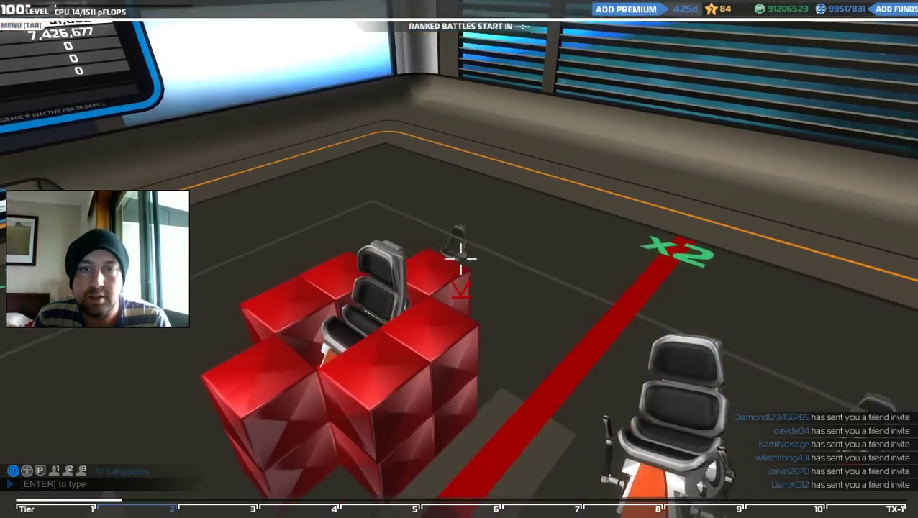
# Step: Build a red cube column and arch beside and over the seat
pyautogui.press('1')
pyautogui.click(461, 257)
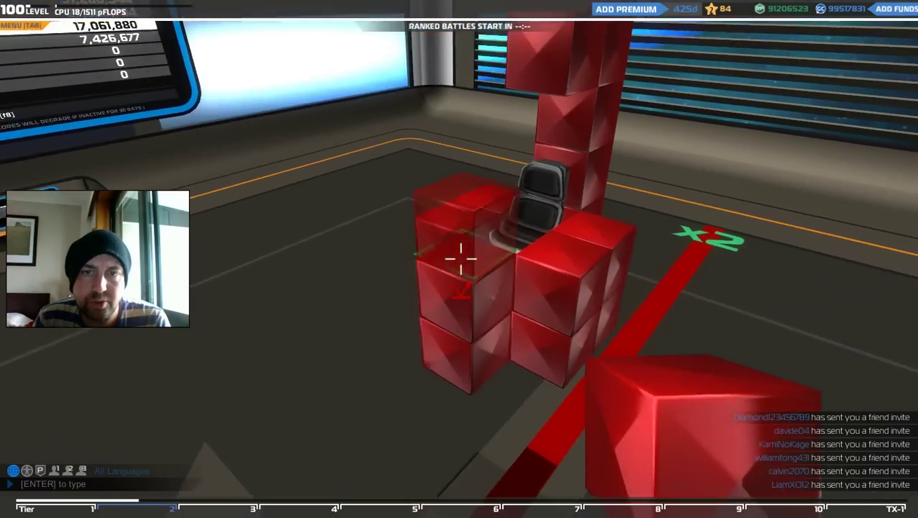
pyautogui.click(461, 258)
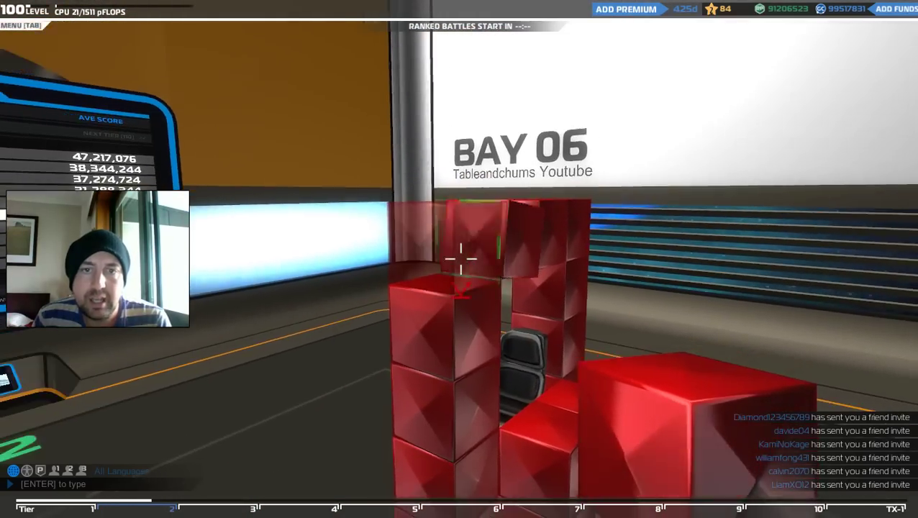
pyautogui.click(461, 258)
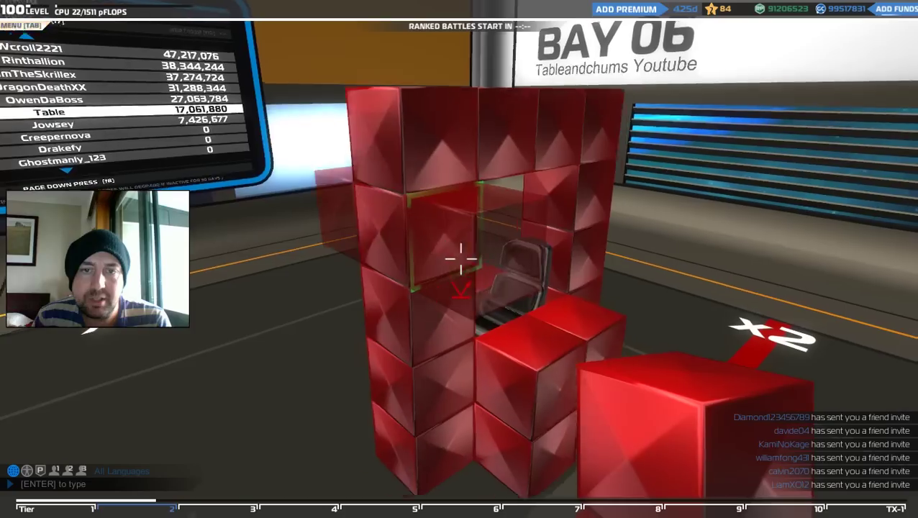
# Step: Browse the movement and armour categories, then fill the seat opening with red cubes
pyautogui.press('Tab')
pyautogui.click(72, 227)
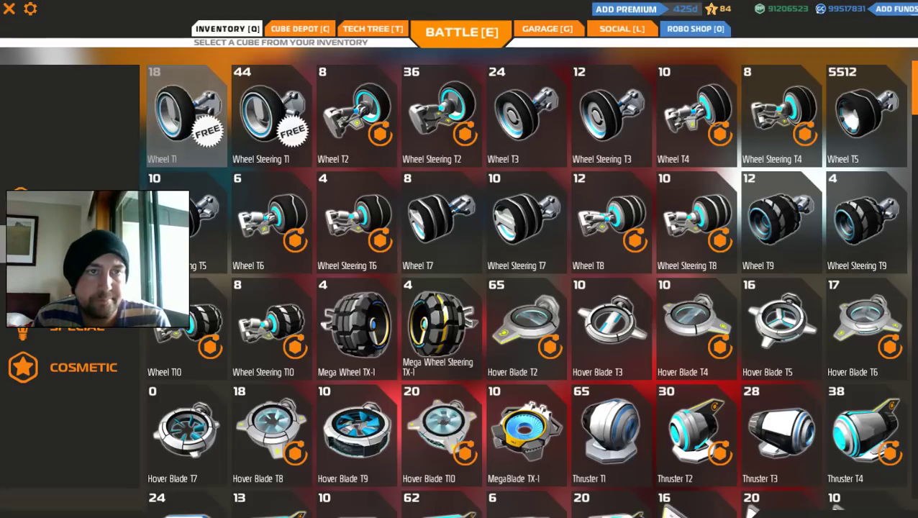
pyautogui.click(72, 194)
pyautogui.scroll(-5, 357, 295)
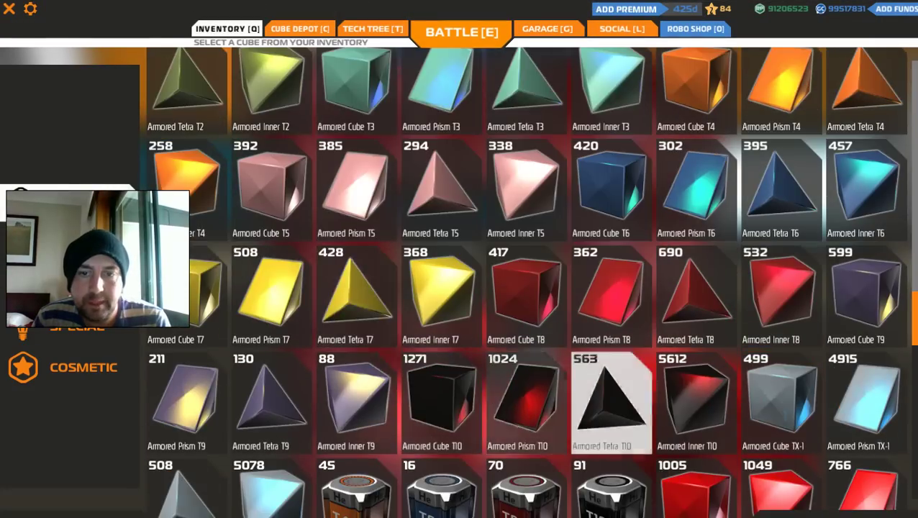
pyautogui.scroll(-2, 611, 403)
pyautogui.press('Tab')
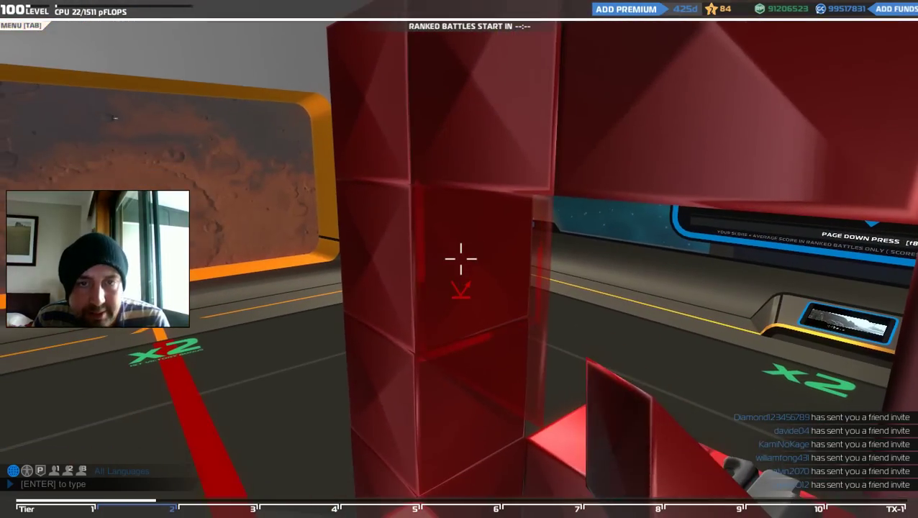
pyautogui.press('s')
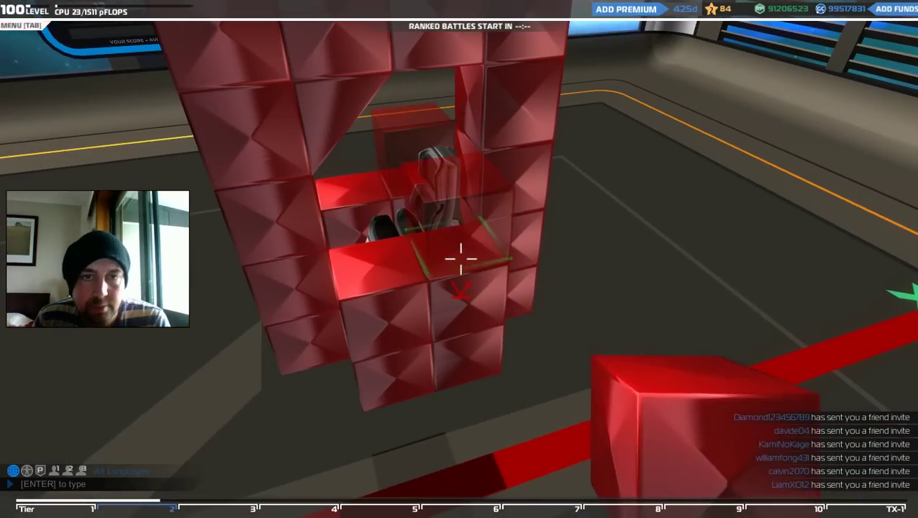
pyautogui.click(460, 259)
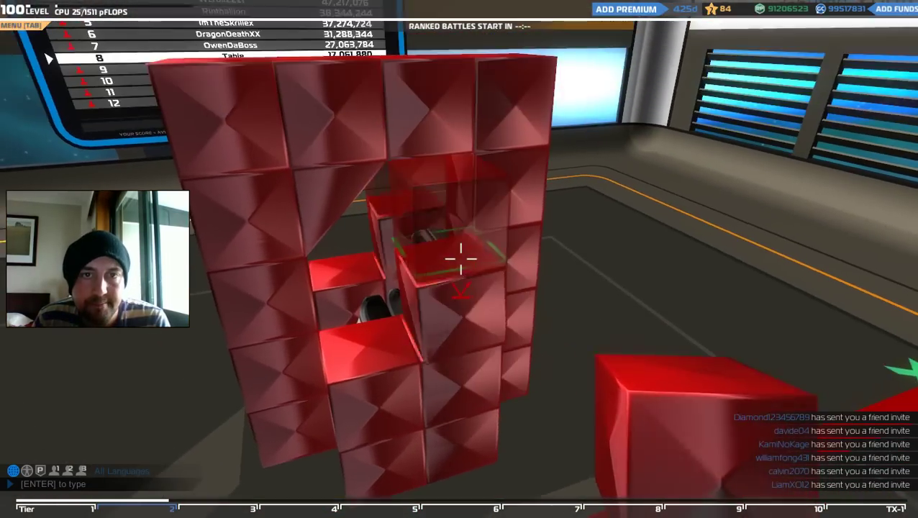
pyautogui.click(461, 259)
pyautogui.click(461, 259)
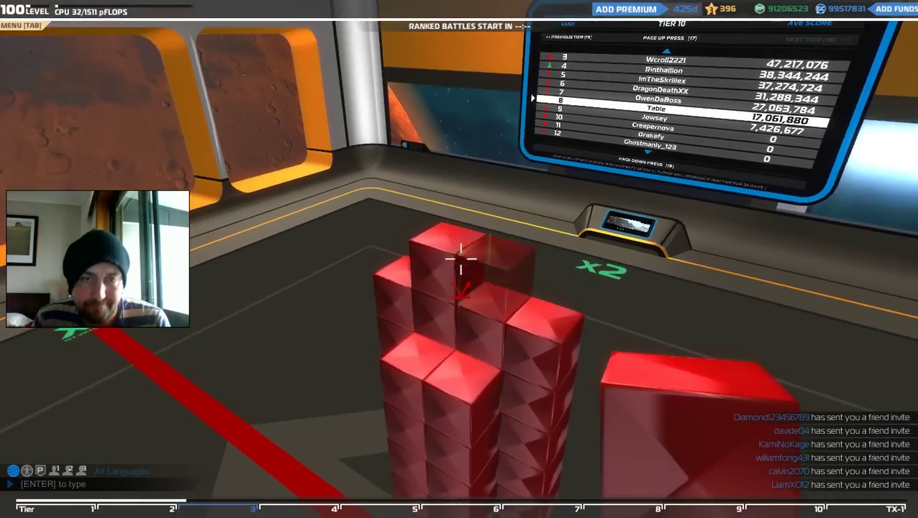
# Step: Remove a misplaced cube and widen the red chassis with more cubes
pyautogui.rightClick(460, 259)
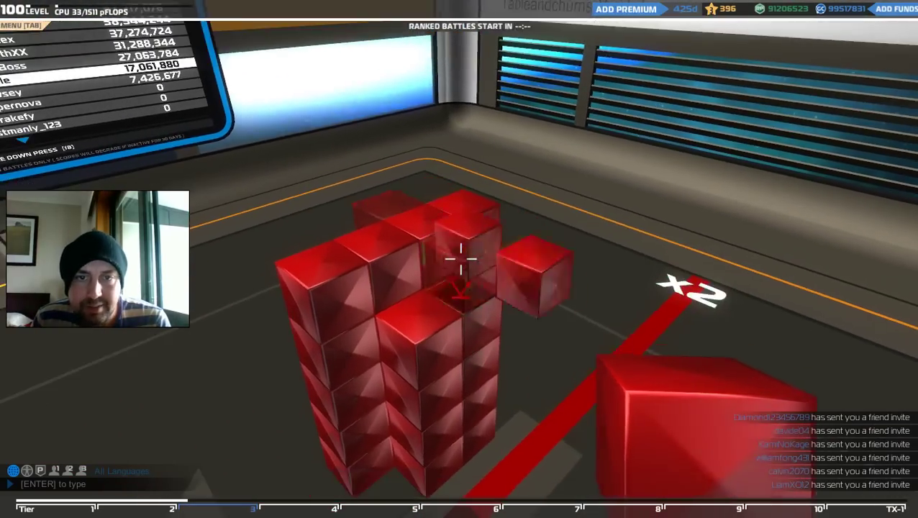
pyautogui.click(460, 259)
pyautogui.click(461, 259)
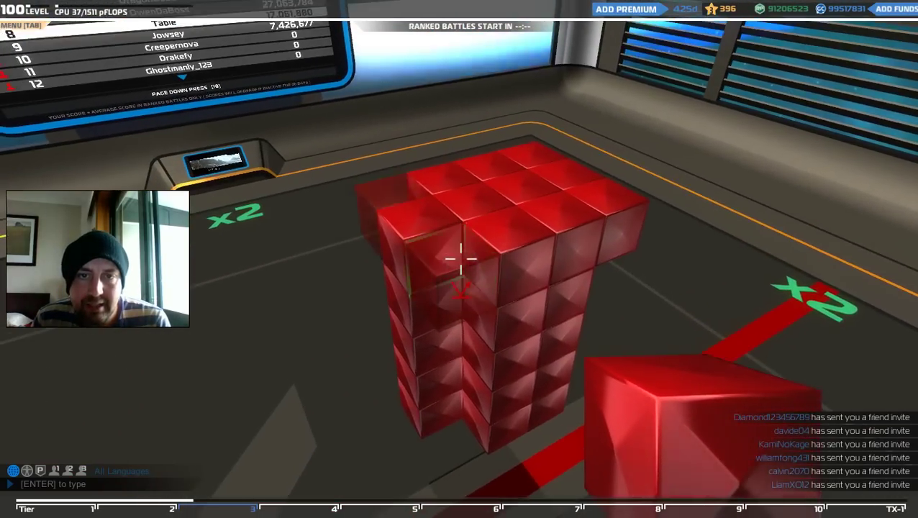
pyautogui.click(461, 259)
pyautogui.click(461, 259)
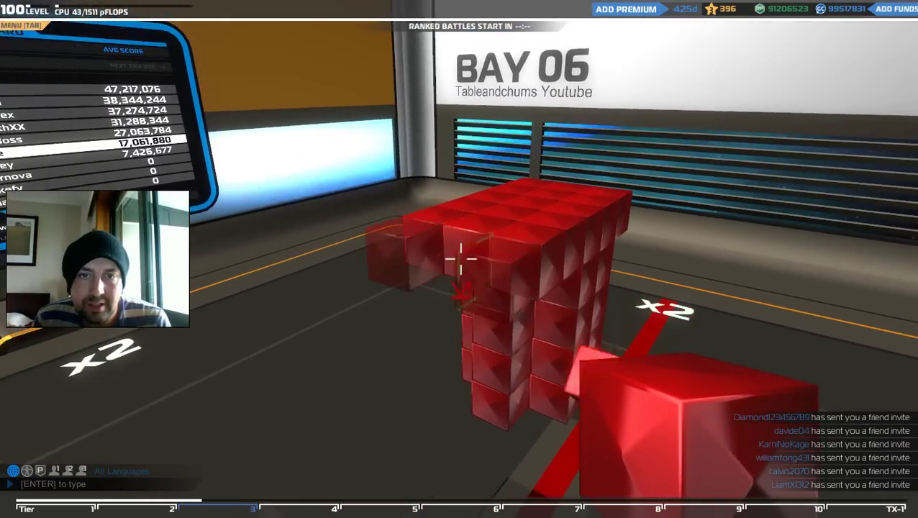
pyautogui.press('w')
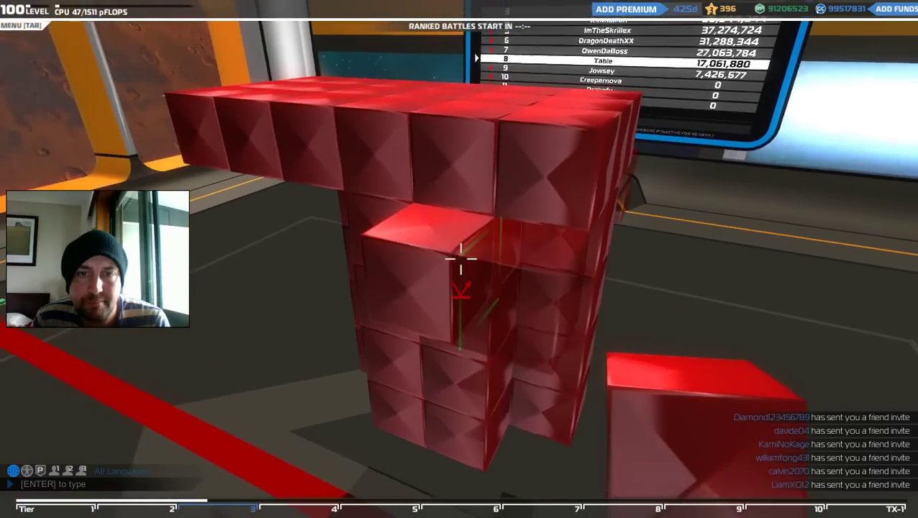
pyautogui.click(460, 259)
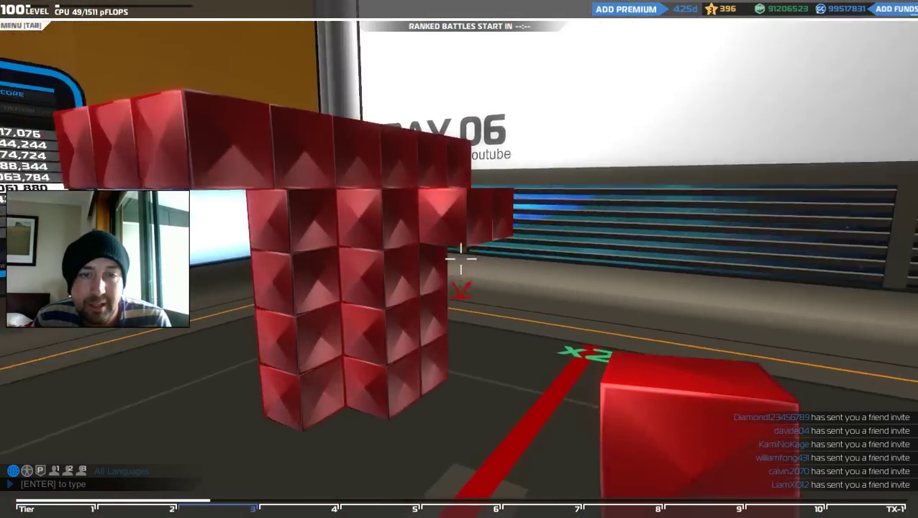
pyautogui.click(460, 259)
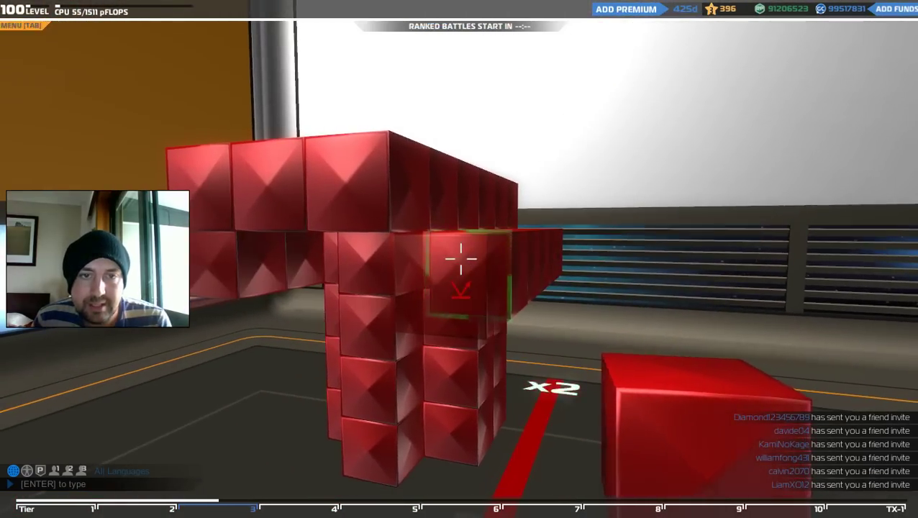
pyautogui.click(461, 259)
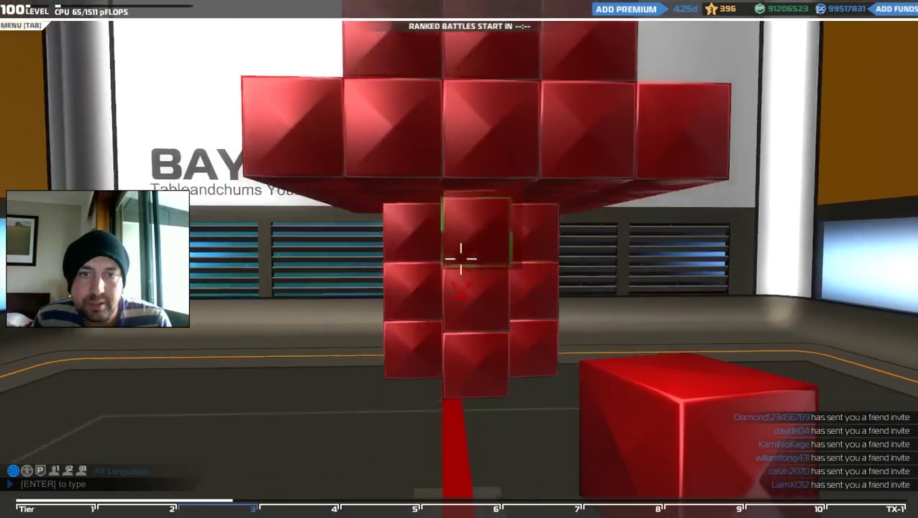
pyautogui.click(460, 259)
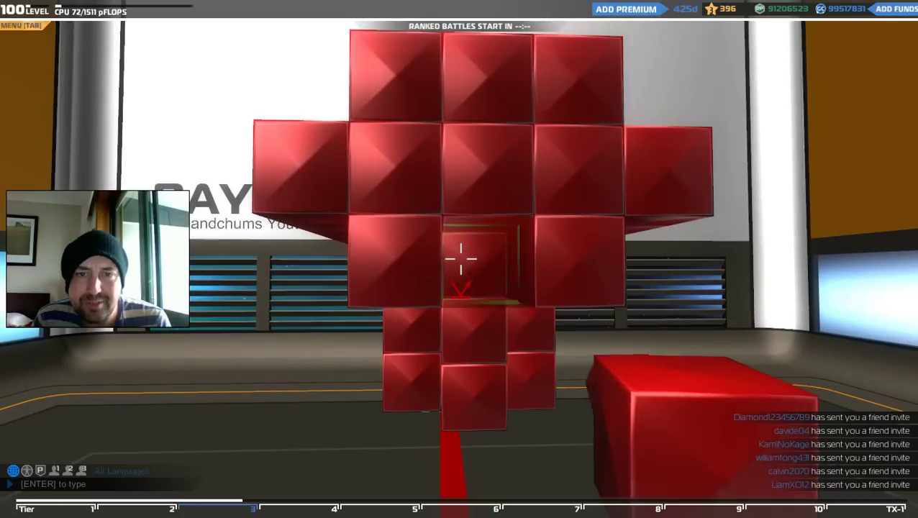
# Step: Fill in the chassis's lower section and bottom row with armoured cubes
pyautogui.click(460, 259)
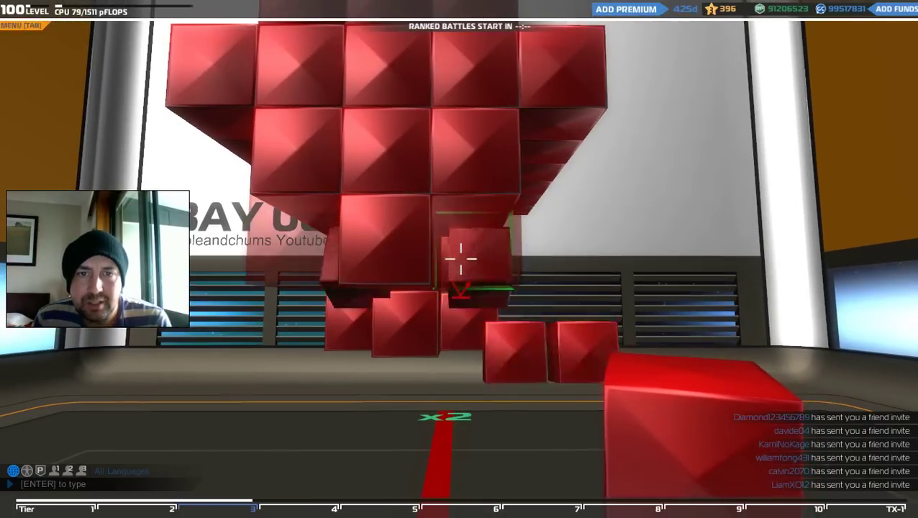
pyautogui.click(460, 259)
pyautogui.click(460, 259)
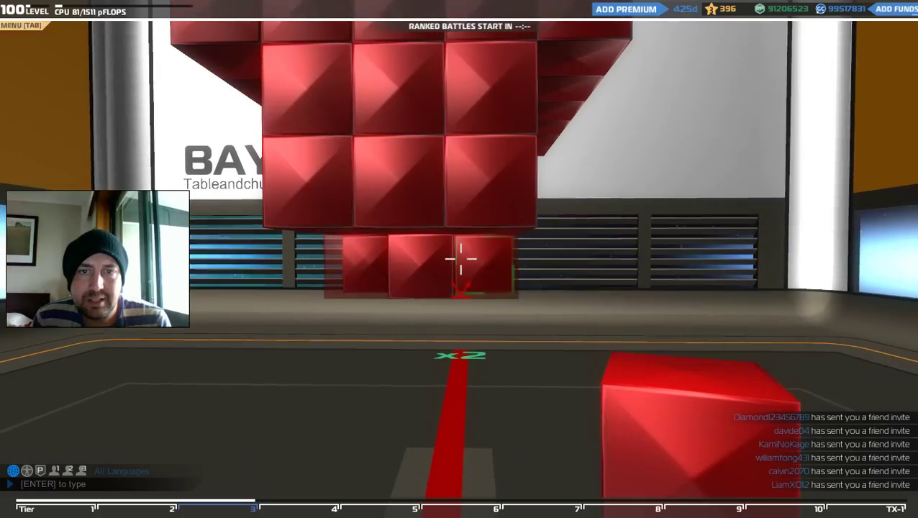
pyautogui.click(460, 259)
pyautogui.click(461, 259)
pyautogui.press('d')
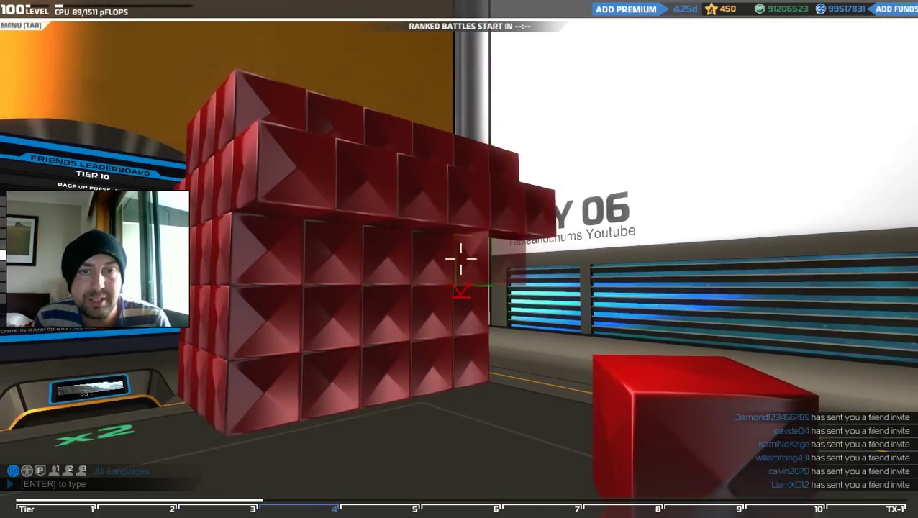
pyautogui.click(460, 259)
pyautogui.click(460, 259)
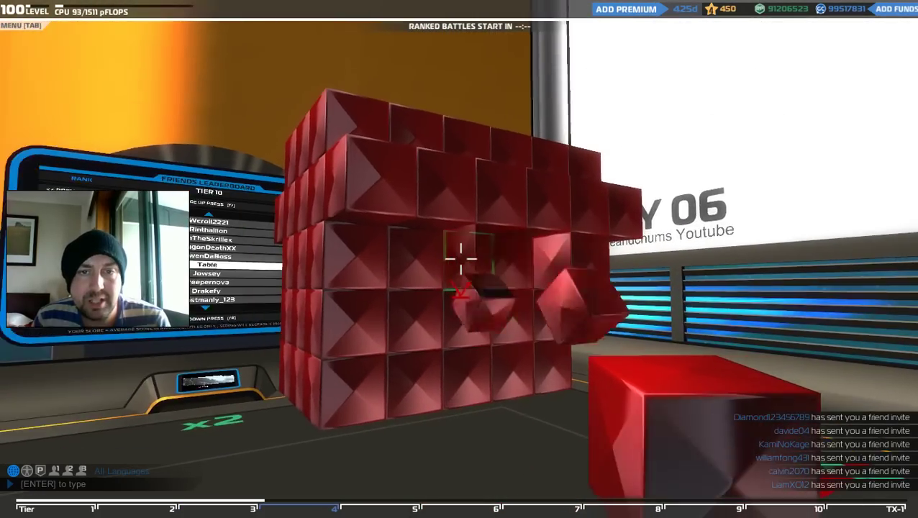
pyautogui.click(460, 259)
pyautogui.click(461, 259)
# Step: Add a run of red cubes to the chassis wall from the other side
pyautogui.press('d')
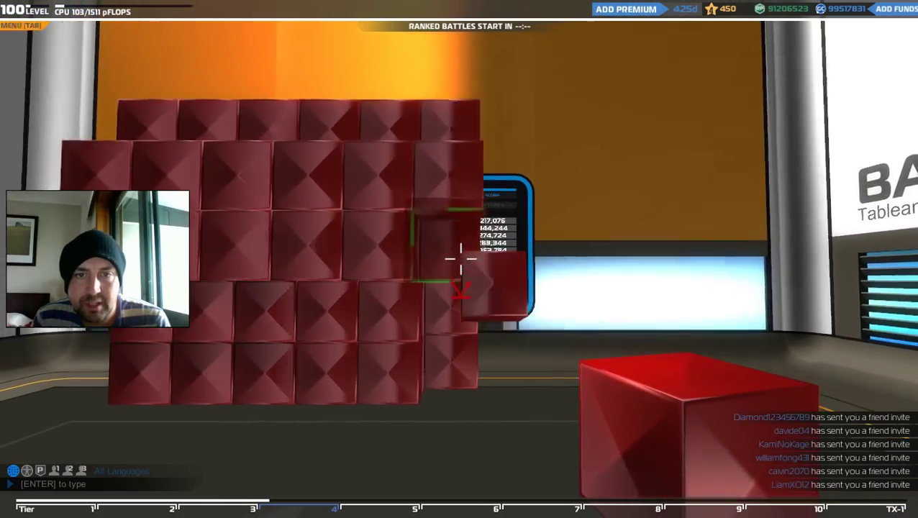
pyautogui.press('a')
pyautogui.click(461, 259)
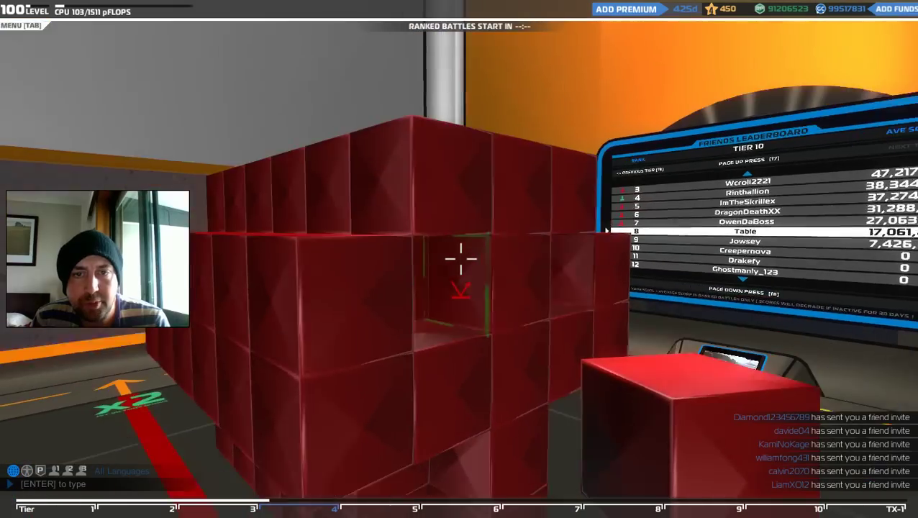
pyautogui.click(460, 259)
pyautogui.click(460, 259)
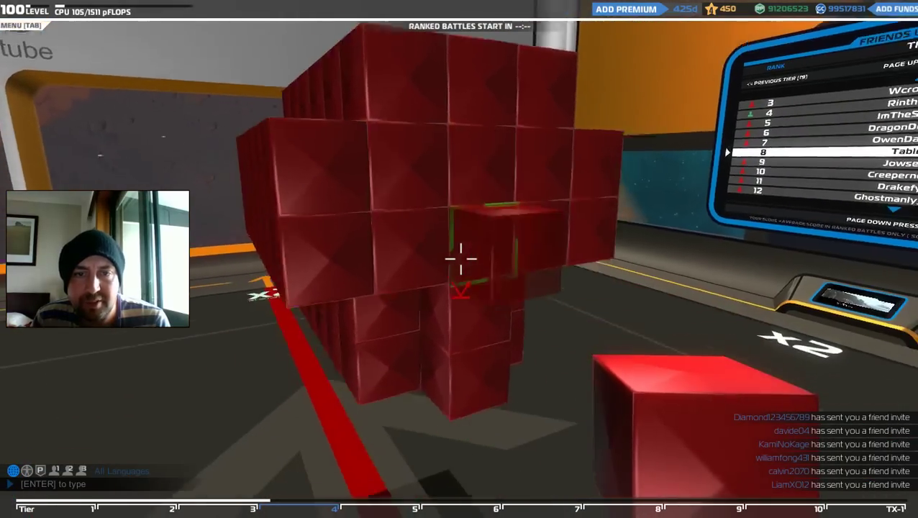
pyautogui.click(461, 259)
pyautogui.click(461, 259)
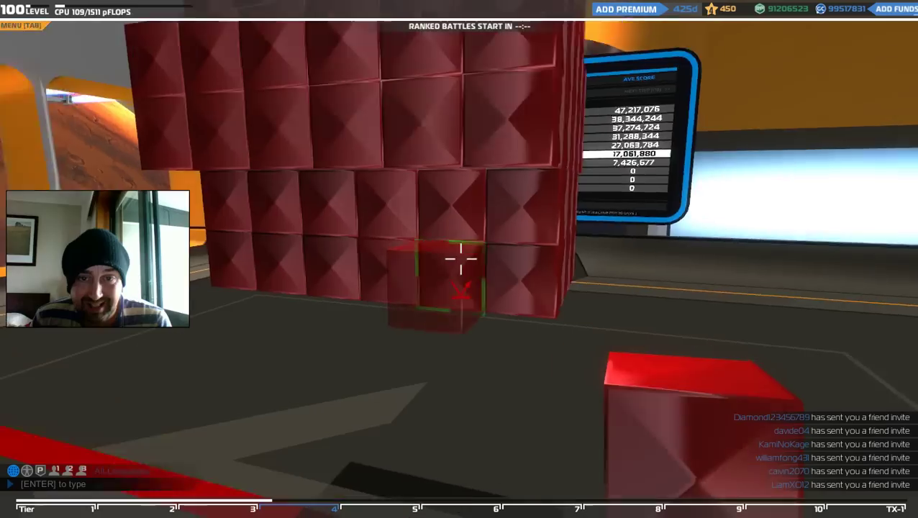
pyautogui.click(461, 259)
# Step: Fill the remaining gaps in the chassis wall to complete the deep hull
pyautogui.press('a')
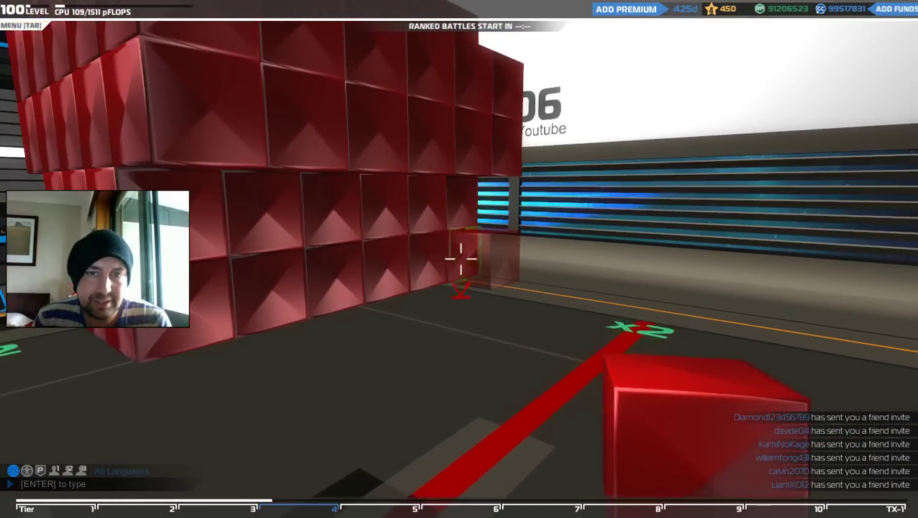
pyautogui.click(460, 259)
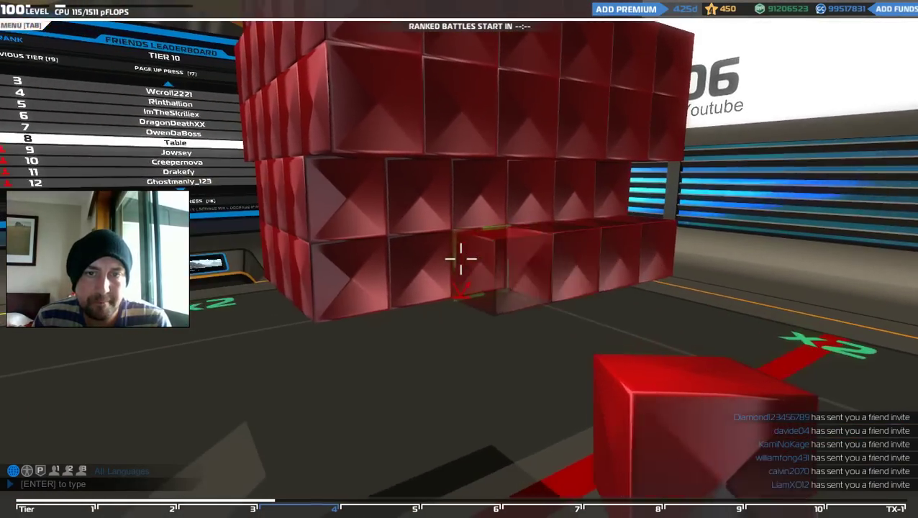
pyautogui.click(460, 259)
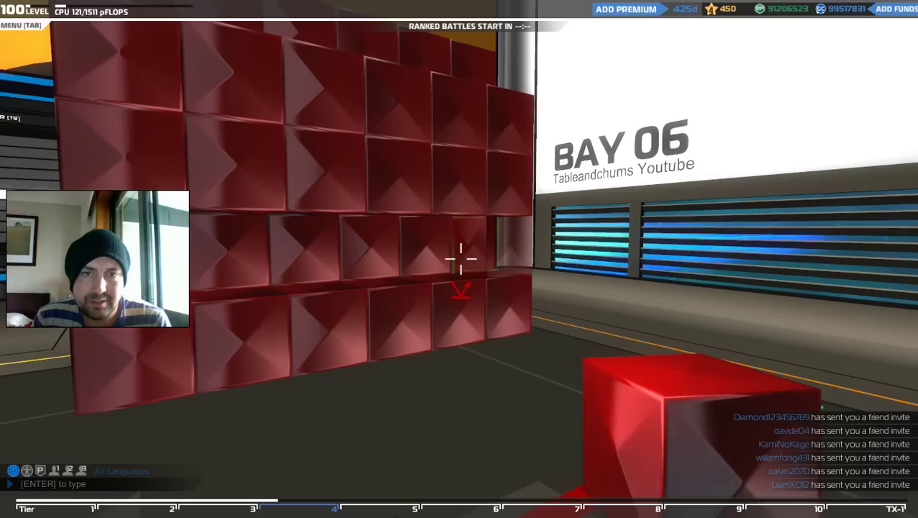
pyautogui.click(461, 259)
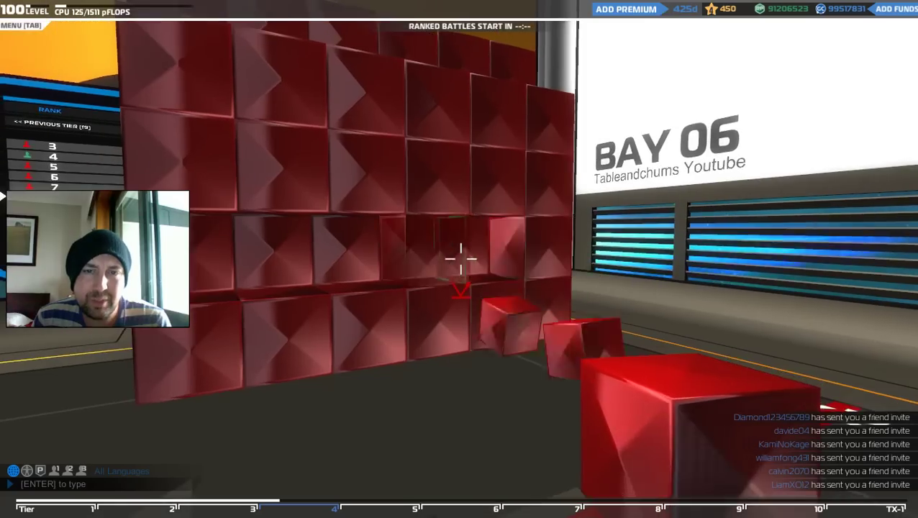
pyautogui.click(460, 259)
pyautogui.press('s')
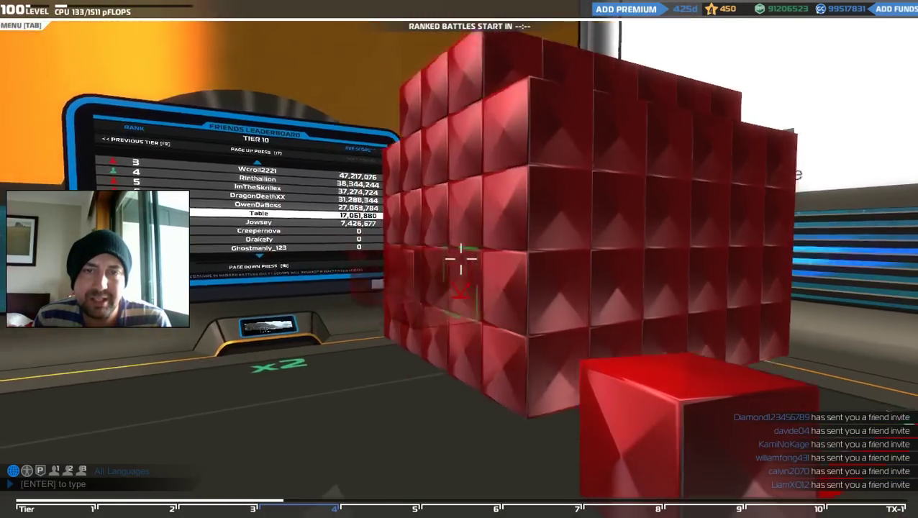
# Step: Pick a wheel from the movement parts and attach two wheels beside the chassis
pyautogui.press('Tab')
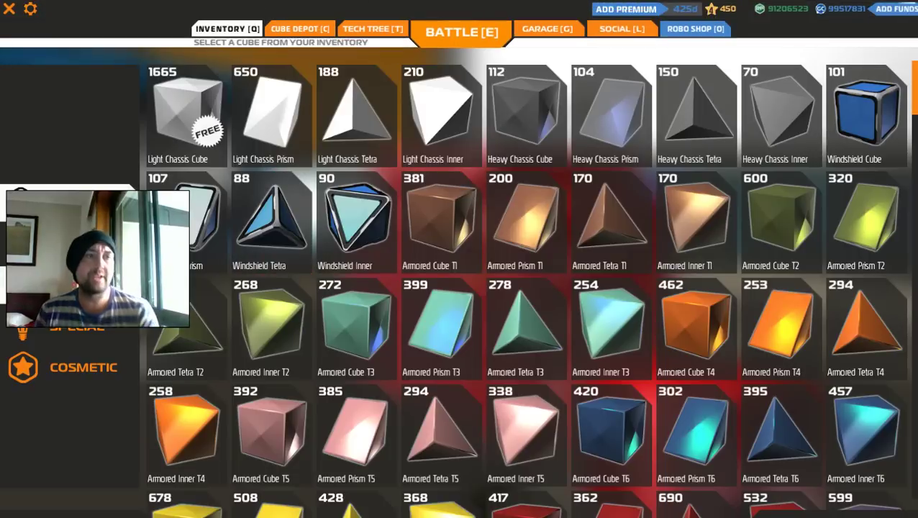
pyautogui.press('2')
pyautogui.press('3')
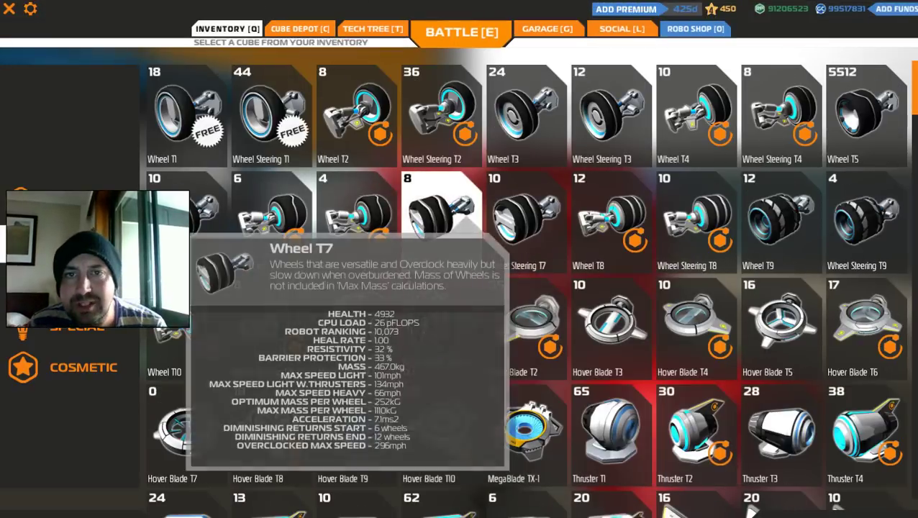
pyautogui.click(440, 108)
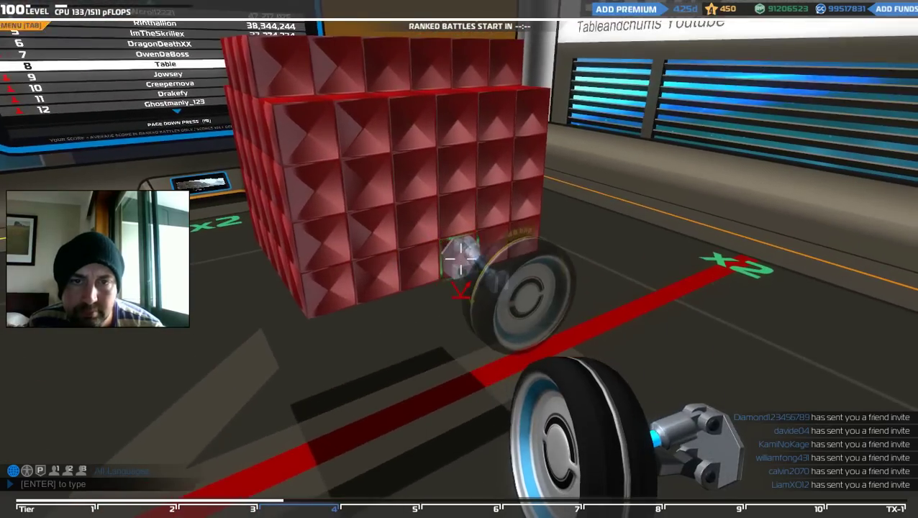
pyautogui.click(461, 257)
pyautogui.click(461, 256)
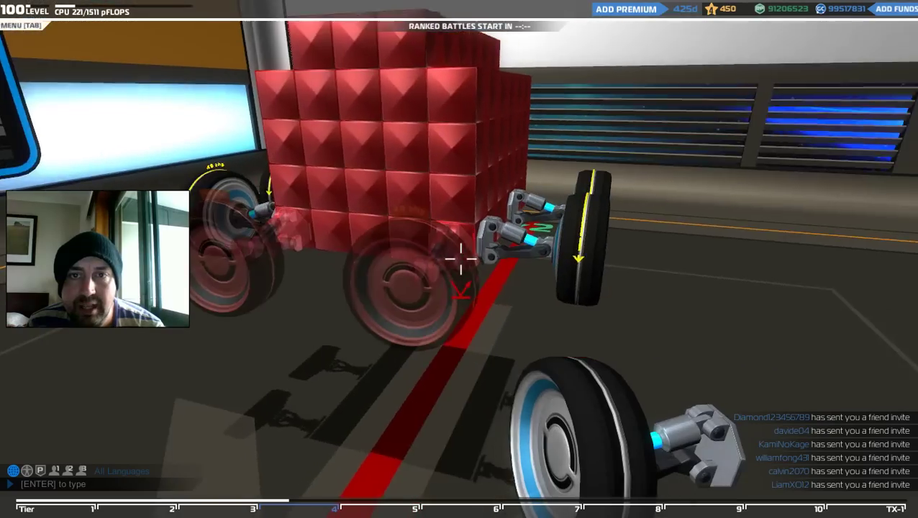
# Step: Extend red cube rails forward from the chassis
pyautogui.press('1')
pyautogui.click(461, 257)
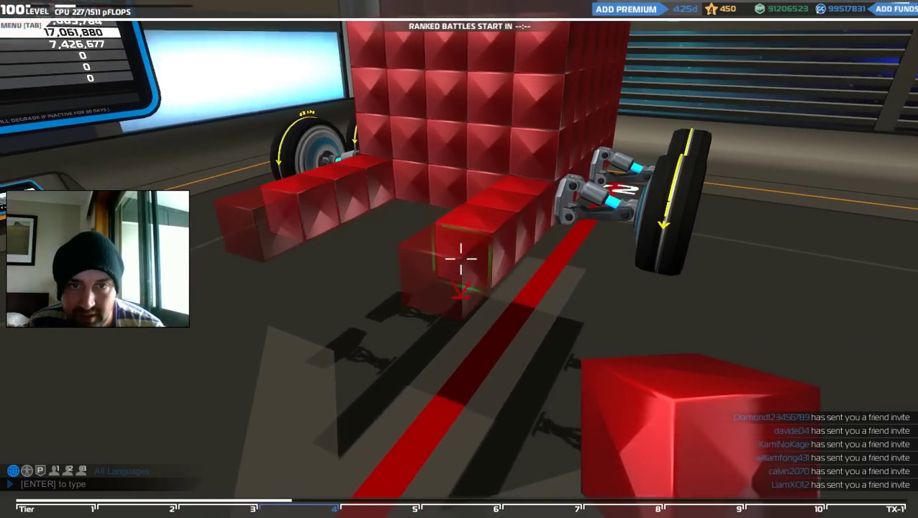
pyautogui.press('2')
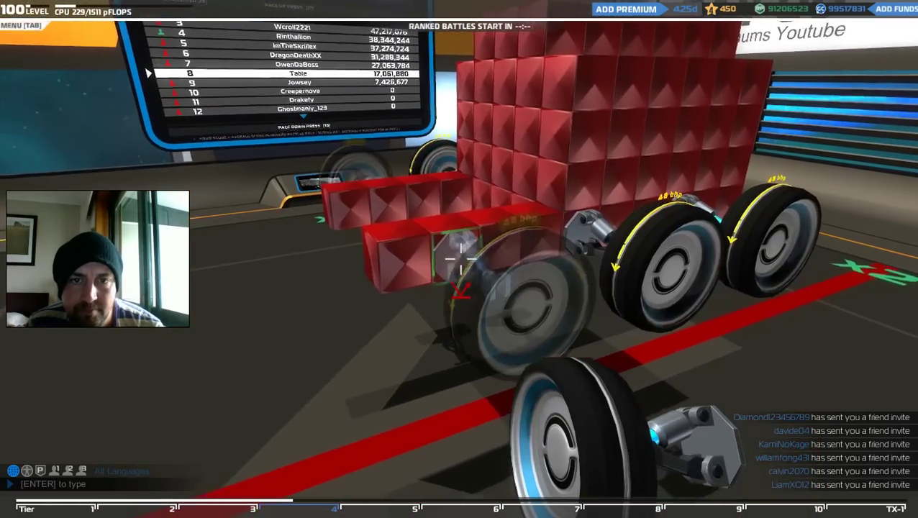
pyautogui.press('1')
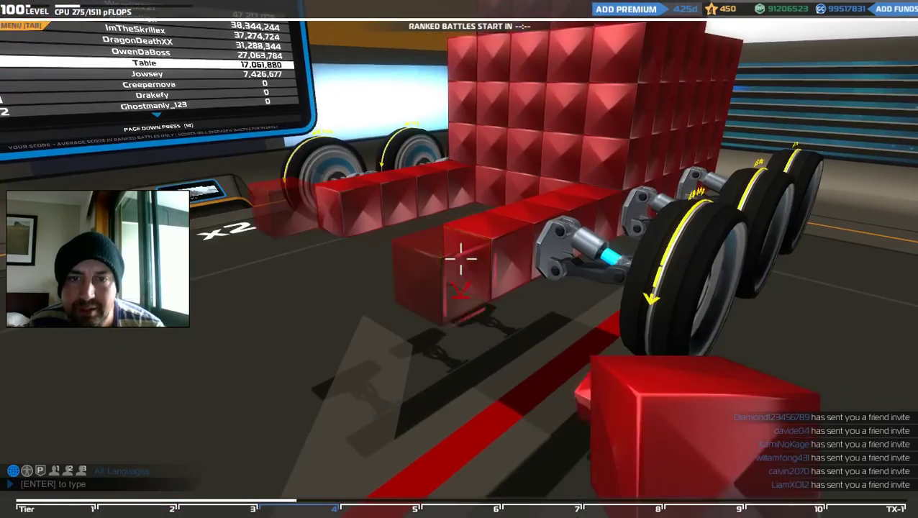
pyautogui.click(460, 256)
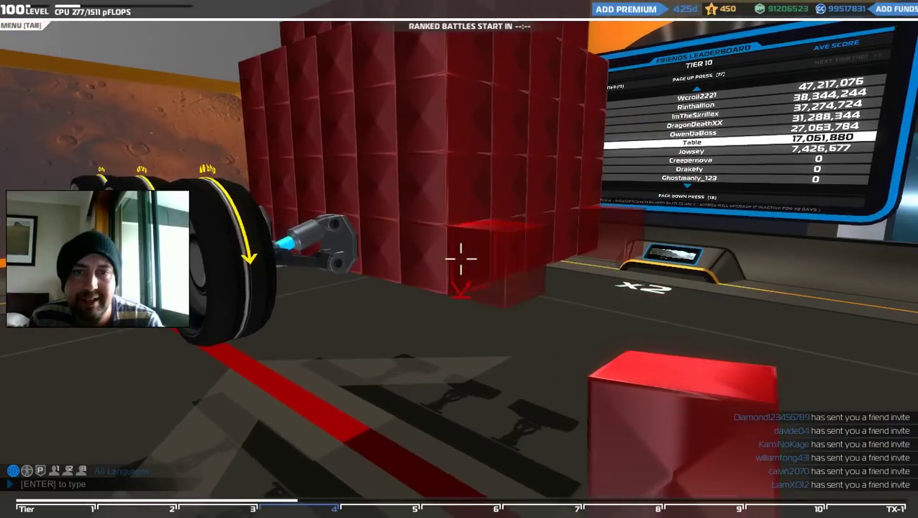
pyautogui.click(461, 257)
# Step: Attach more wheels along the chassis sides, including a front steering wheel
pyautogui.press('q')
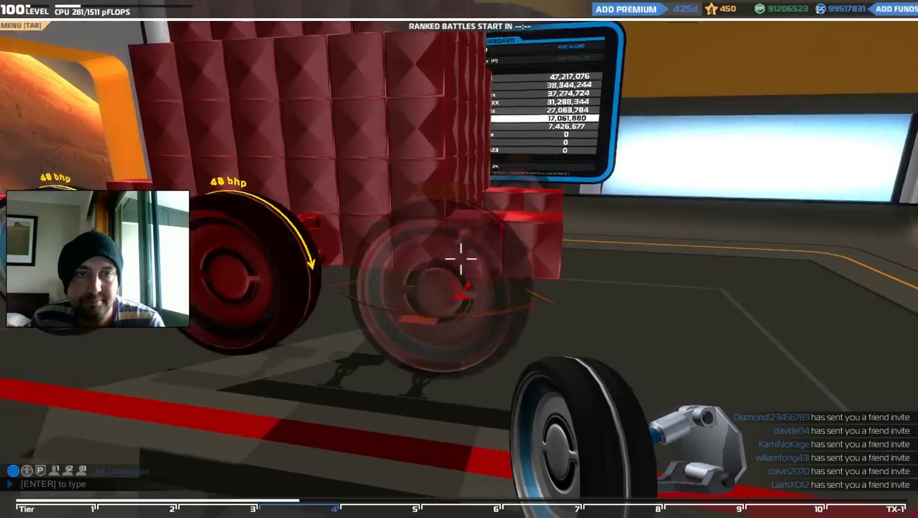
pyautogui.click(461, 256)
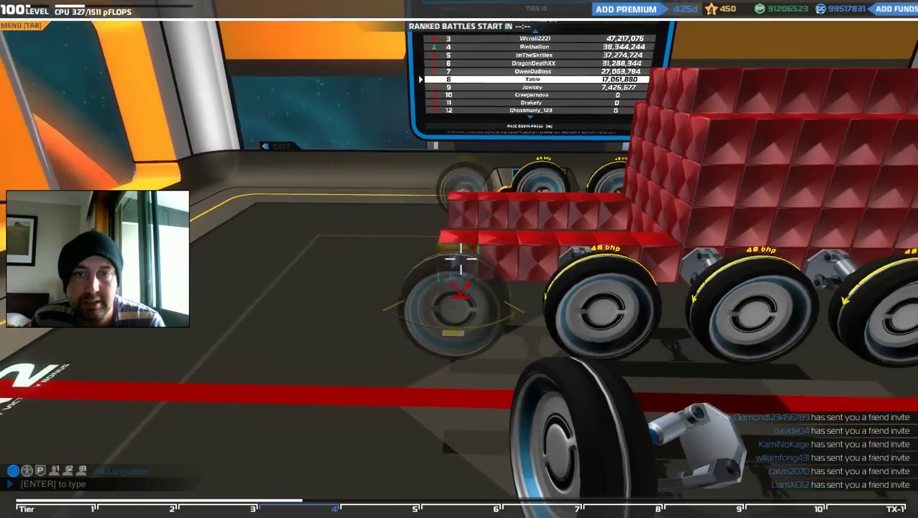
pyautogui.click(461, 257)
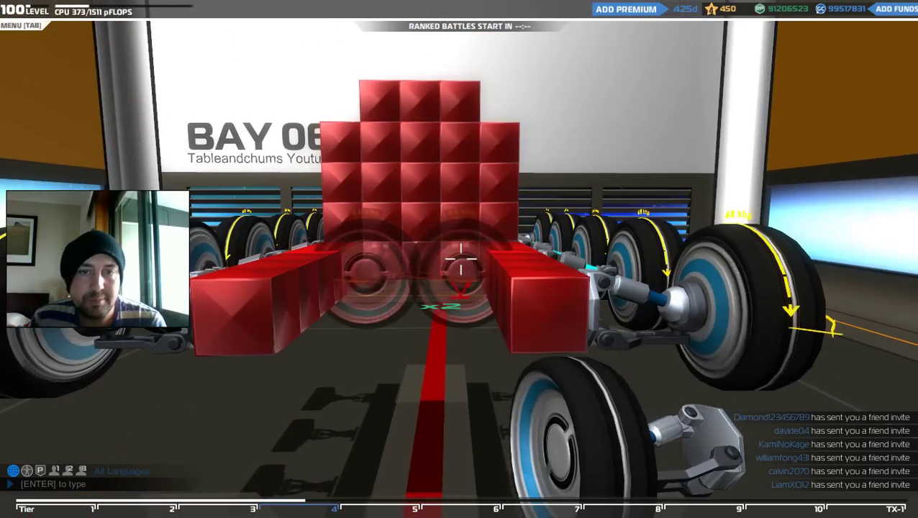
# Step: Fill the gaps in the red deck between the wheel rows
pyautogui.click(461, 257)
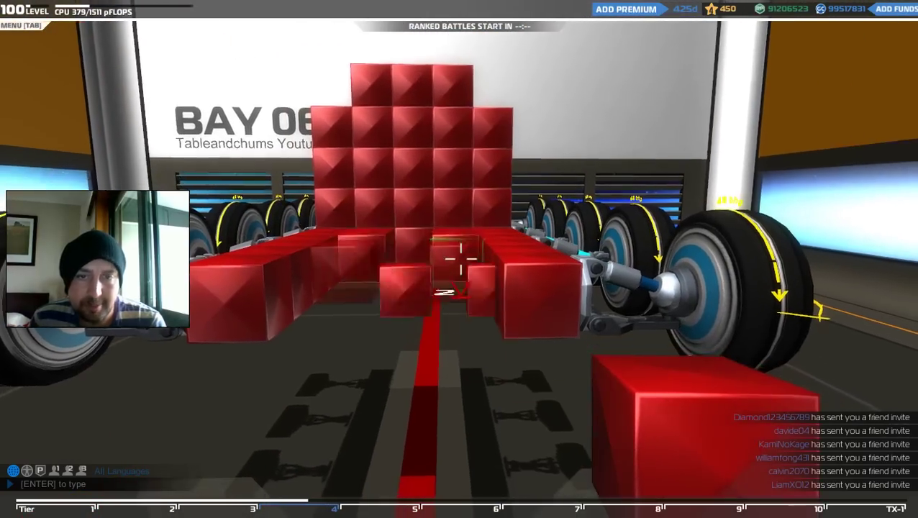
pyautogui.click(460, 257)
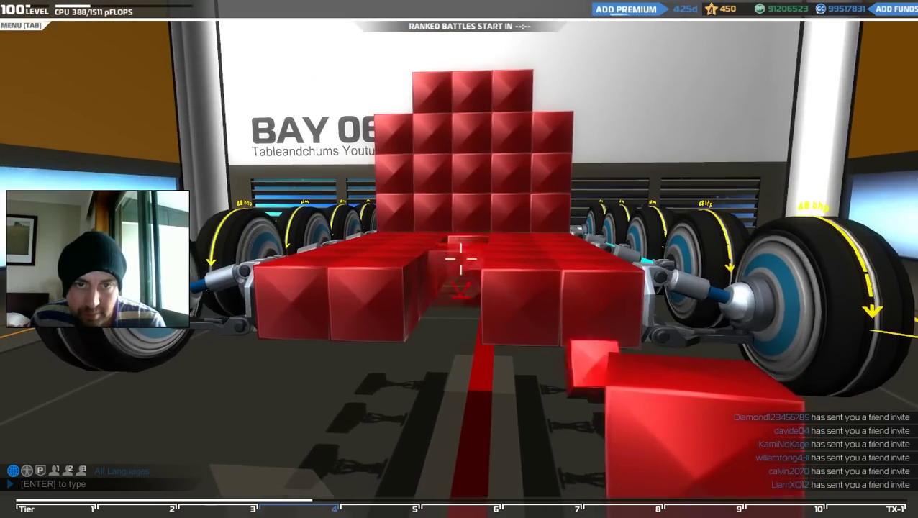
pyautogui.click(460, 257)
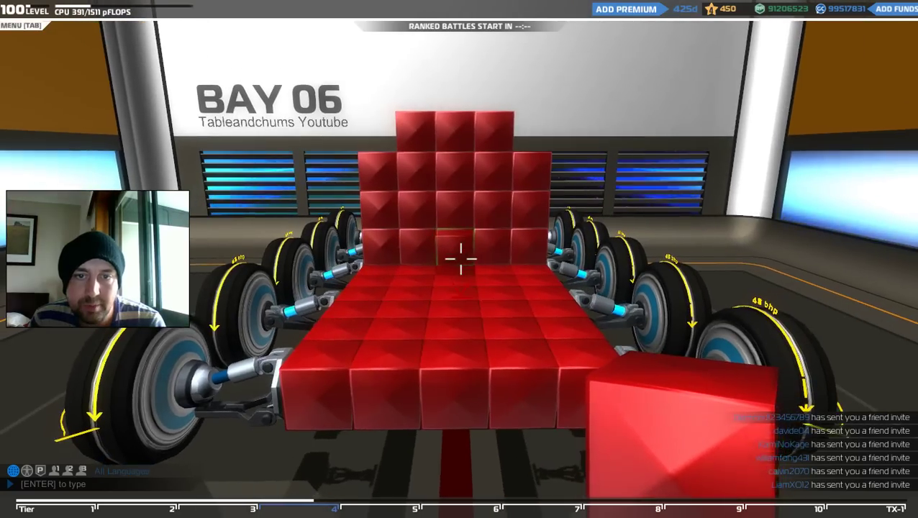
pyautogui.click(461, 256)
# Step: Add raised red cubes on the deck and at the vehicle's front
pyautogui.click(460, 257)
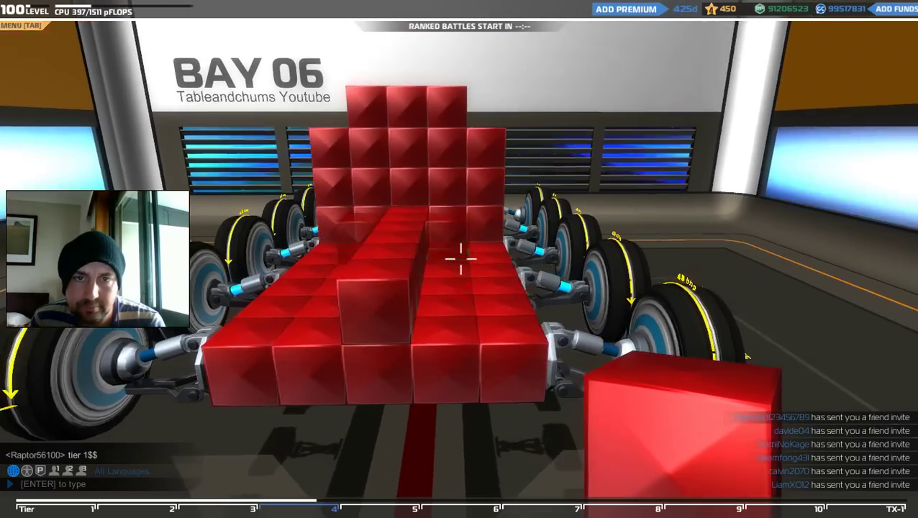
pyautogui.click(461, 257)
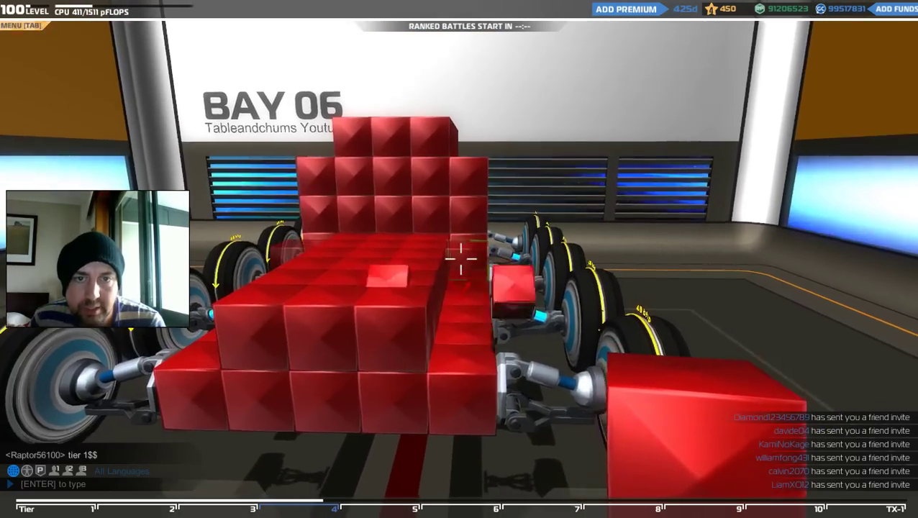
pyautogui.click(460, 257)
pyautogui.press('a')
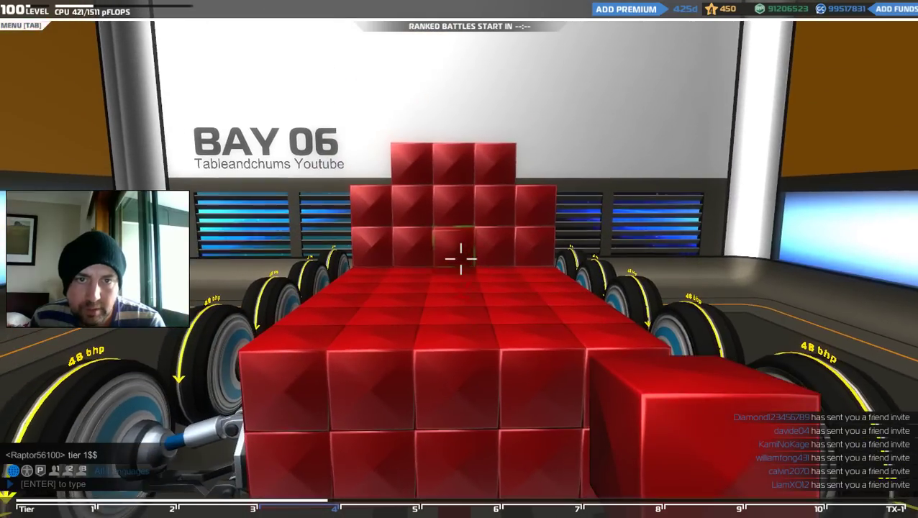
pyautogui.click(461, 257)
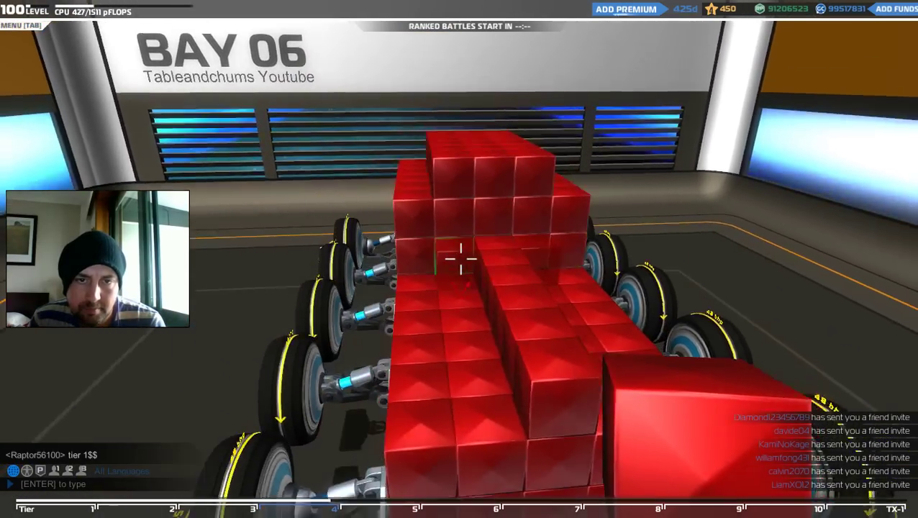
pyautogui.click(461, 257)
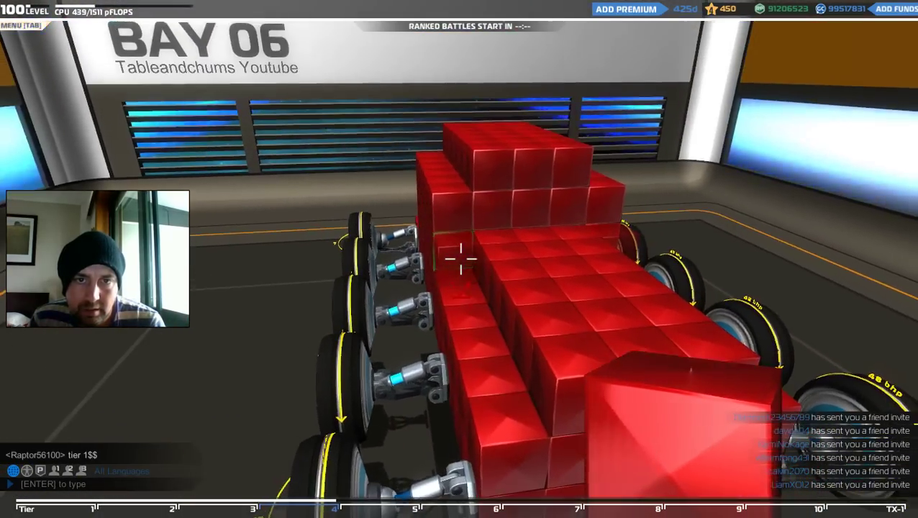
pyautogui.click(461, 257)
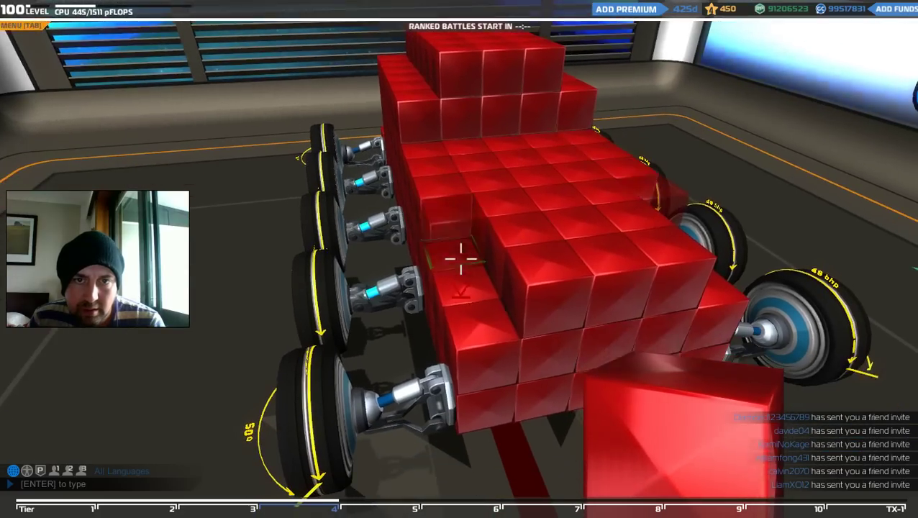
# Step: Add a few more red cubes to the front of the chassis
pyautogui.press('Tab')
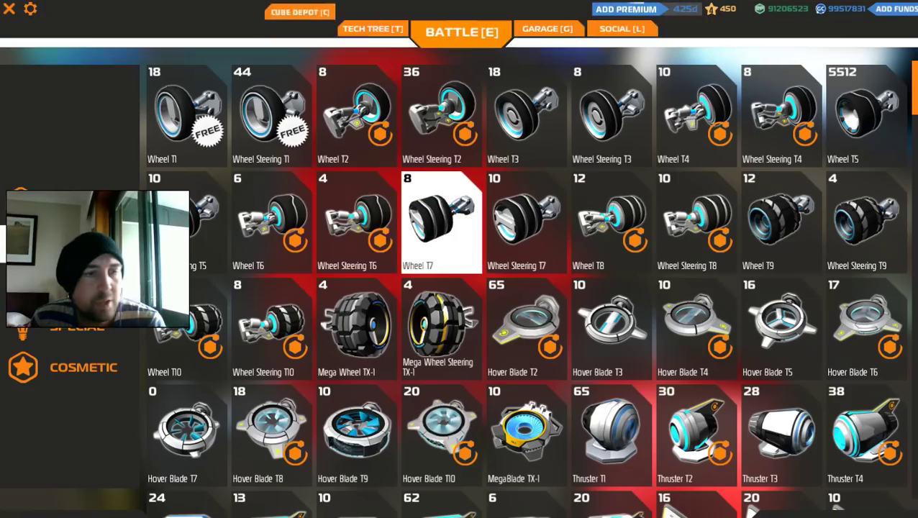
pyautogui.scroll(-5, 441, 312)
pyautogui.scroll(-3, 441, 313)
pyautogui.scroll(2, 441, 312)
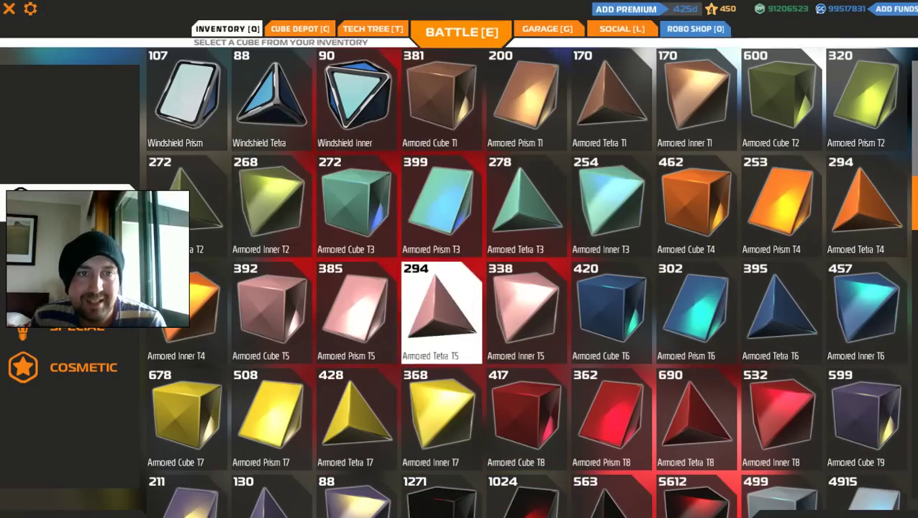
pyautogui.click(272, 94)
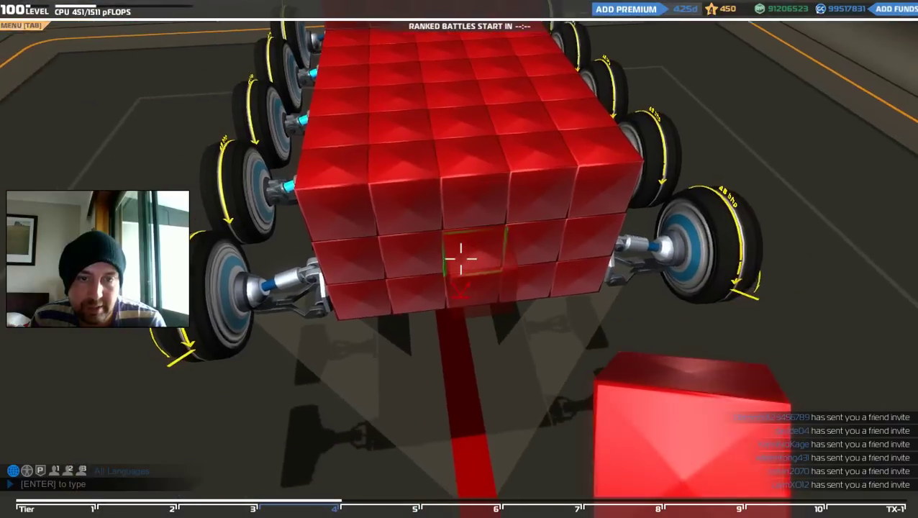
pyautogui.press('s')
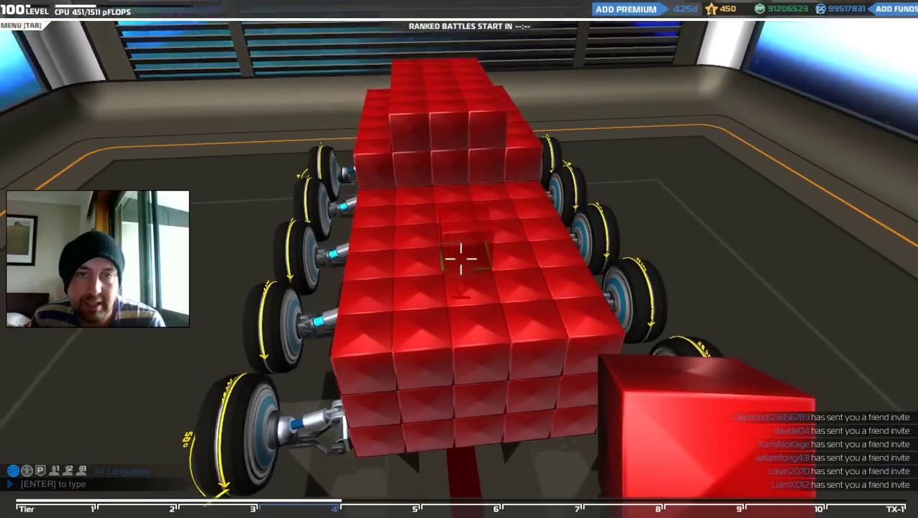
pyautogui.press('s')
pyautogui.click(461, 259)
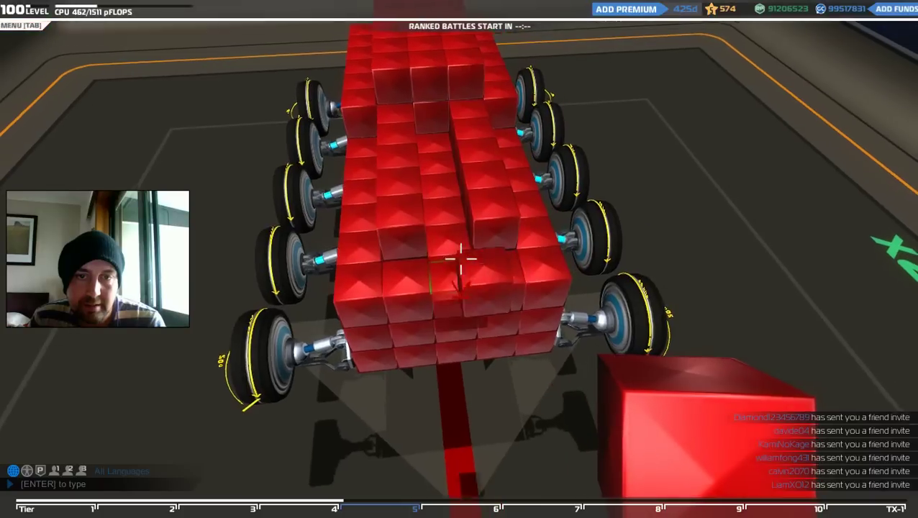
pyautogui.press('s')
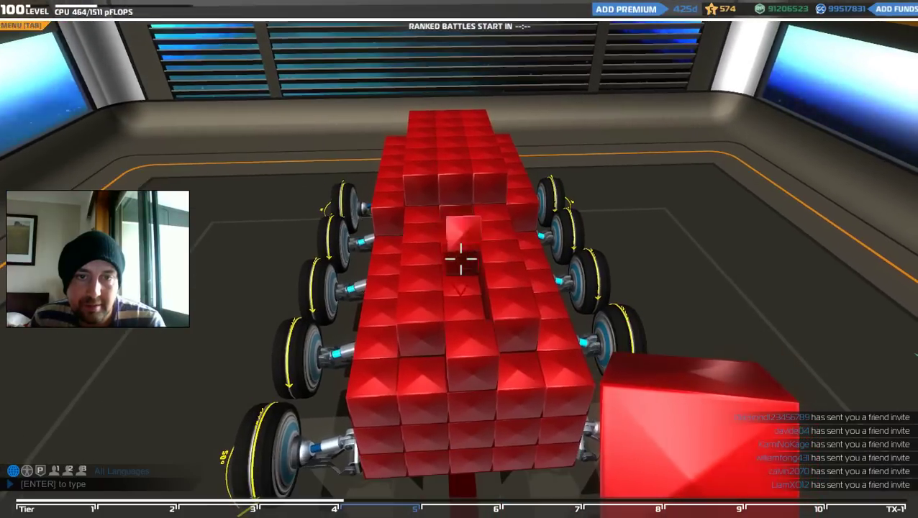
pyautogui.click(461, 259)
pyautogui.click(461, 259)
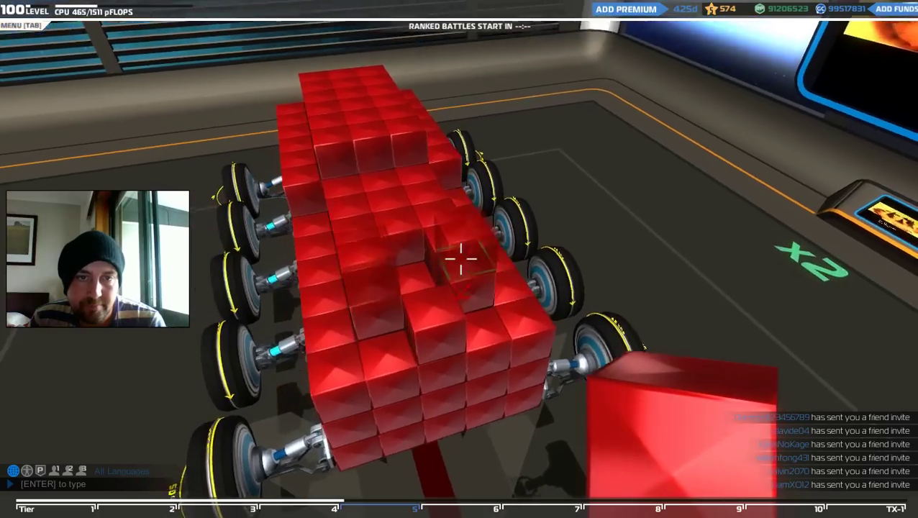
pyautogui.click(460, 259)
# Step: Select the Windshield Tetra glass piece from the inventory
pyautogui.press('Tab')
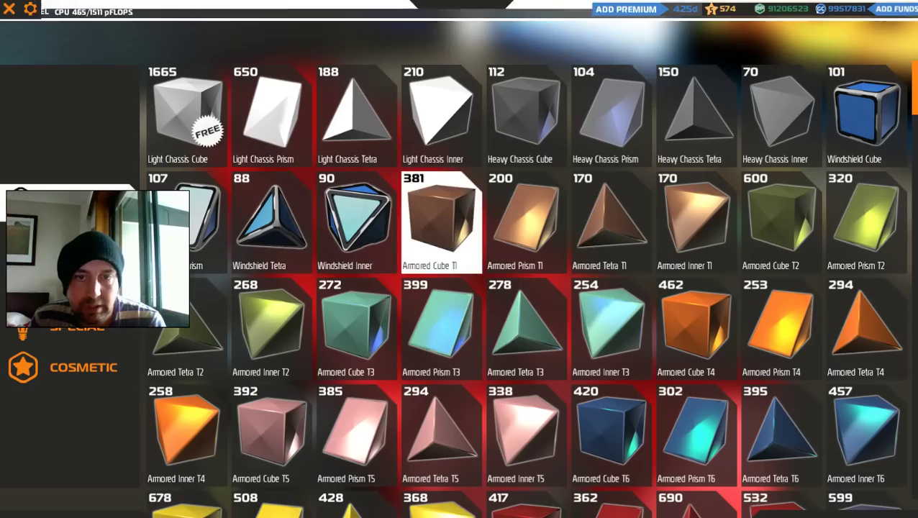
pyautogui.click(79, 244)
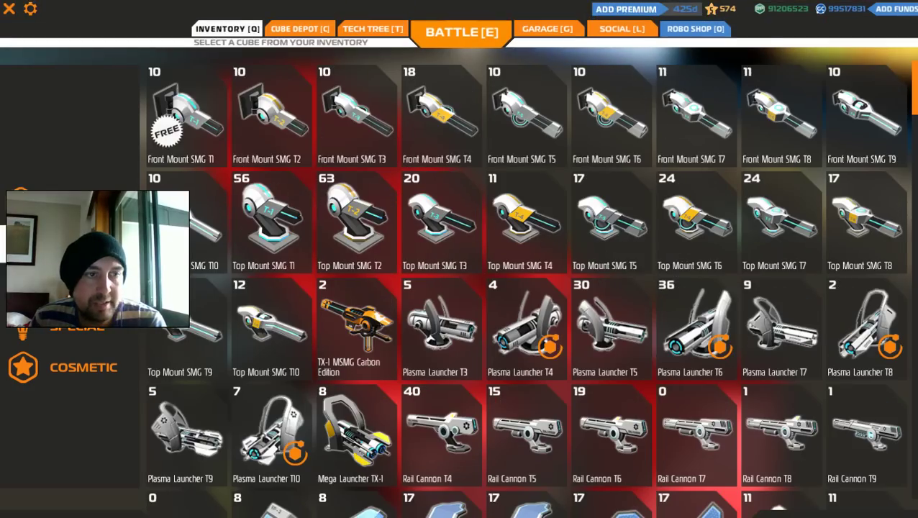
pyautogui.scroll(-1, 72, 288)
pyautogui.scroll(-2, 72, 288)
pyautogui.scroll(-1, 72, 288)
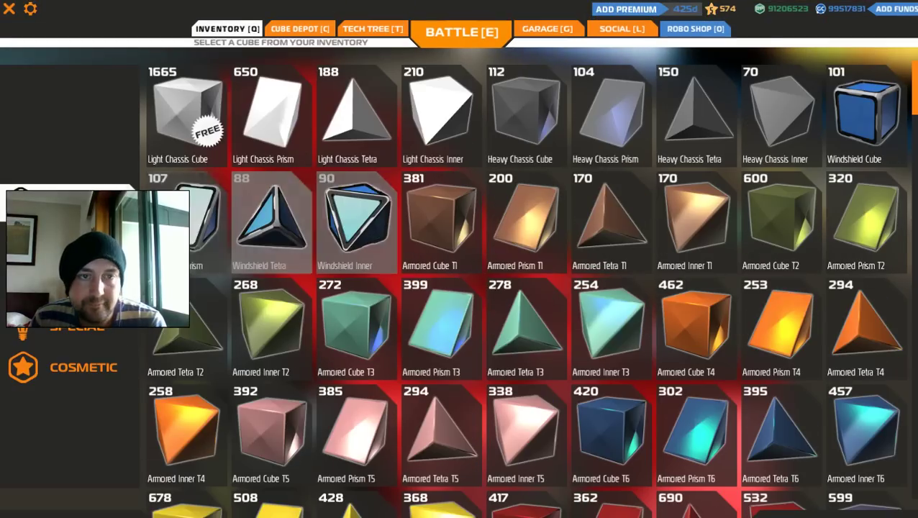
pyautogui.click(358, 212)
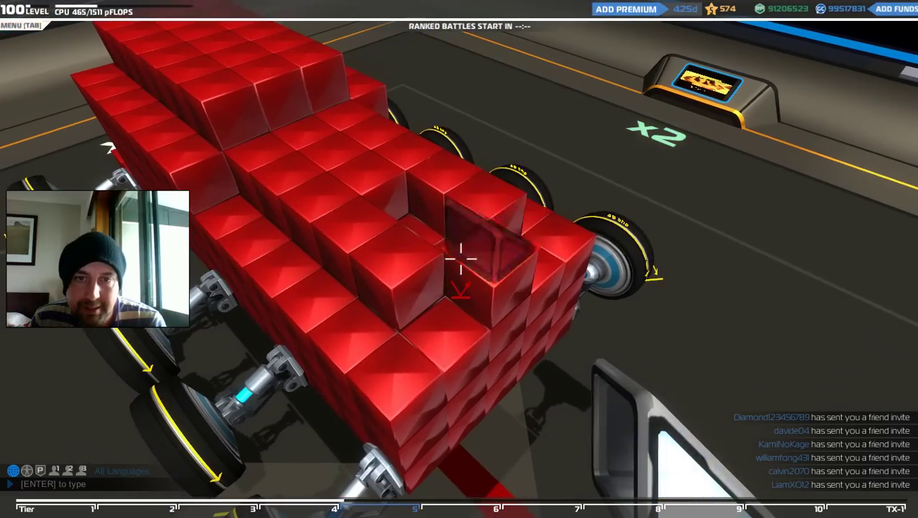
# Step: Build the glass cockpit from Windshield Tetra, glass cube, Prism and Inner pieces
pyautogui.click(460, 259)
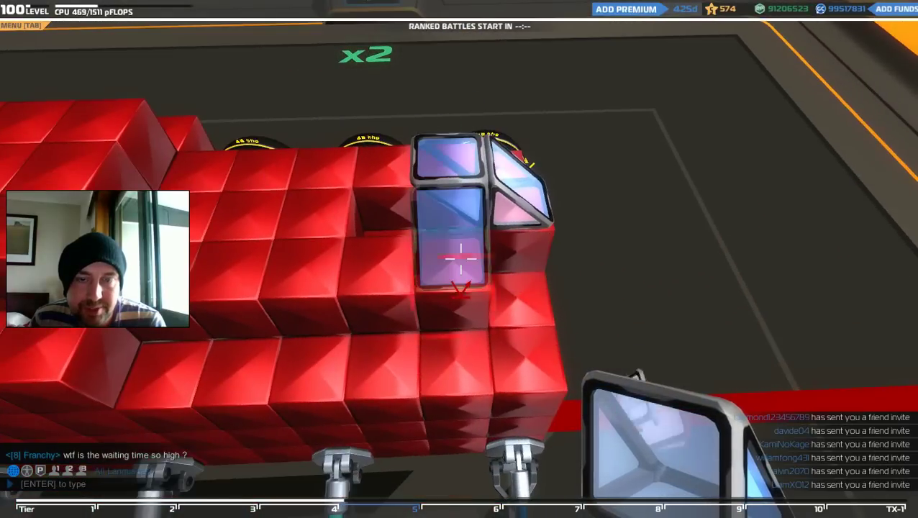
pyautogui.click(460, 258)
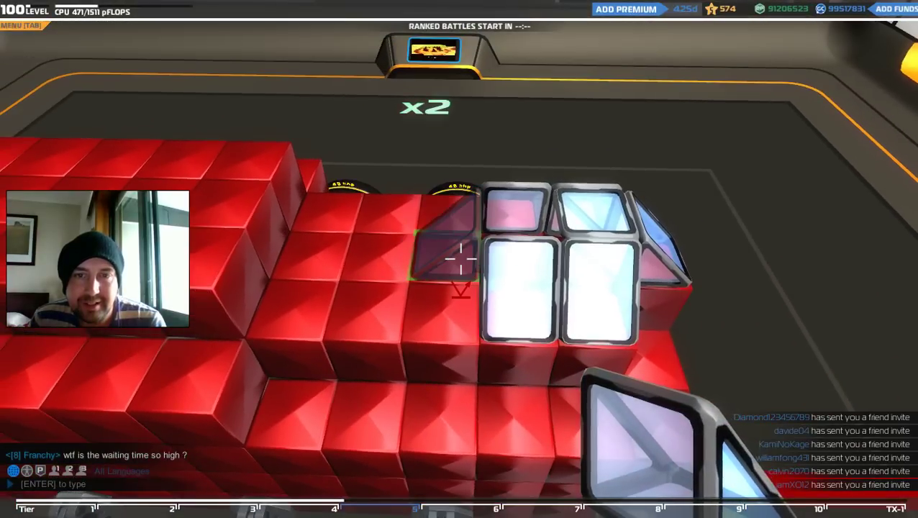
pyautogui.press('Tab')
pyautogui.click(180, 215)
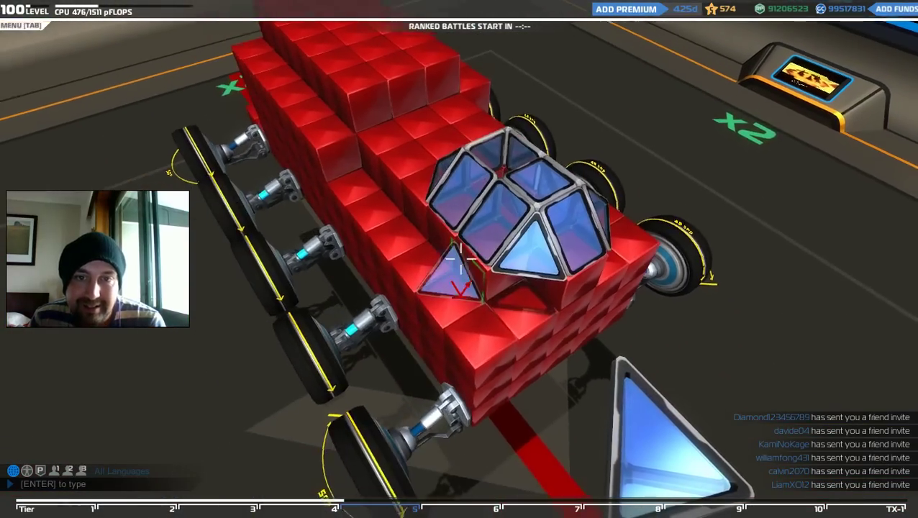
pyautogui.press('Tab')
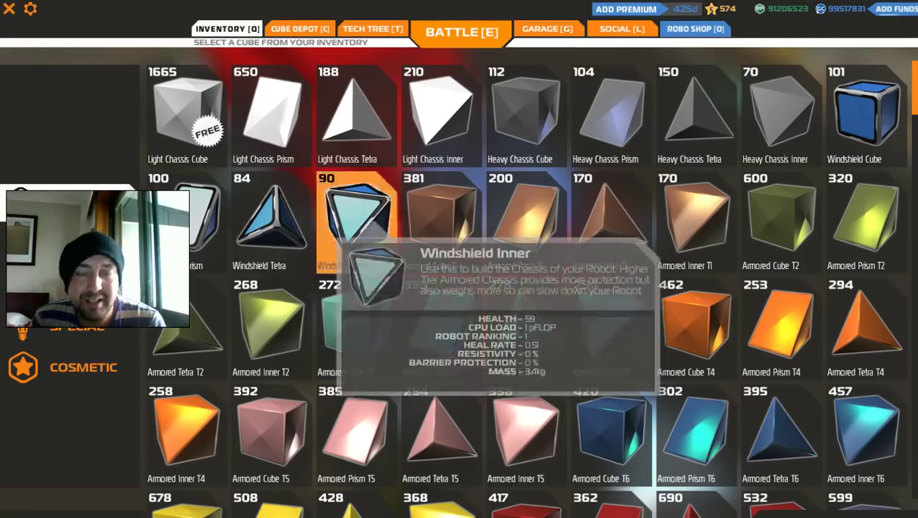
pyautogui.click(352, 223)
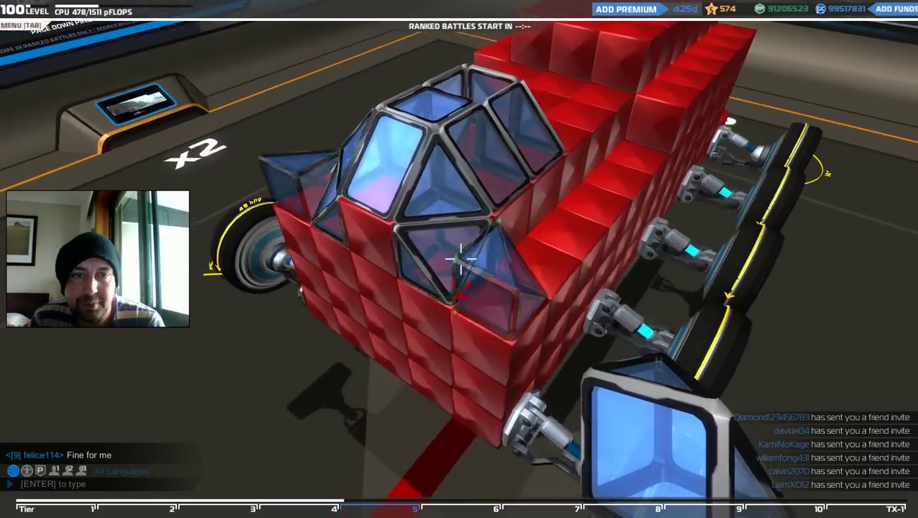
# Step: Add red Wolf Tetra T5 sloped corners at the front and check them
pyautogui.press('Tab')
pyautogui.scroll(-3, 441, 223)
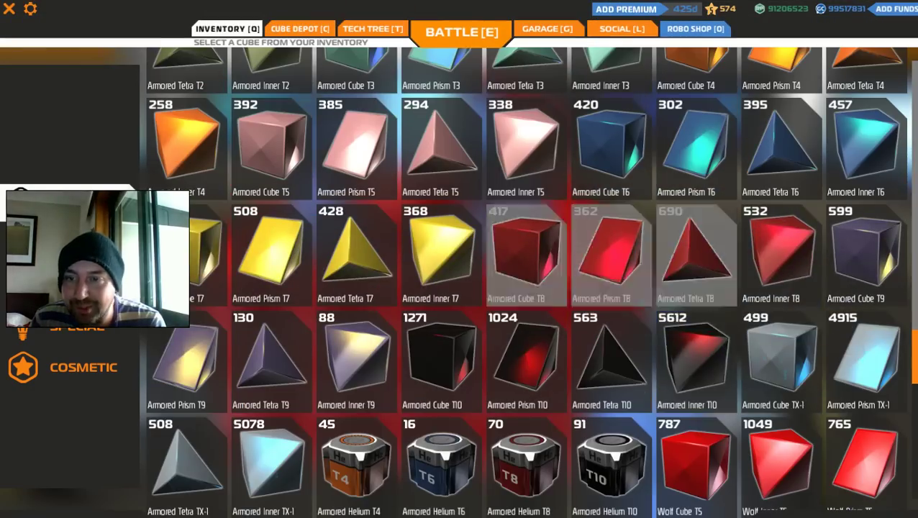
pyautogui.click(694, 255)
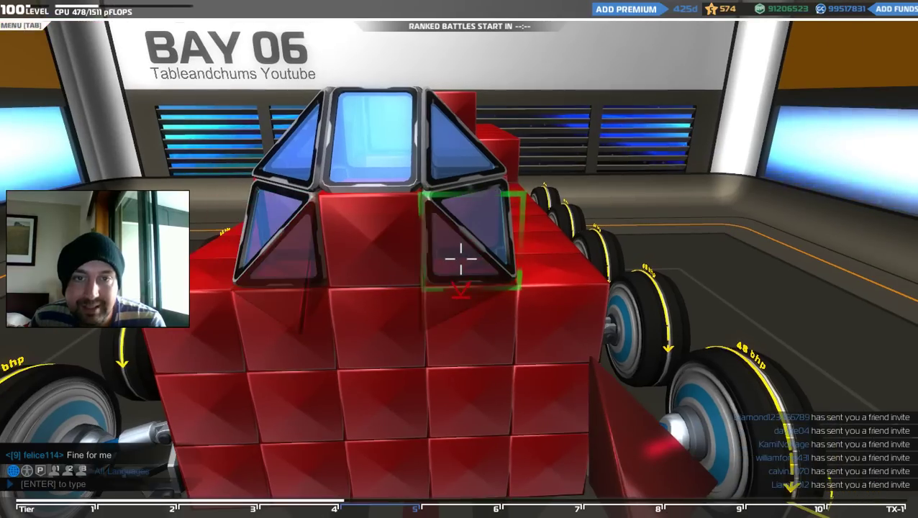
pyautogui.press('Tab')
pyautogui.scroll(-5, 529, 281)
pyautogui.scroll(-3, 528, 281)
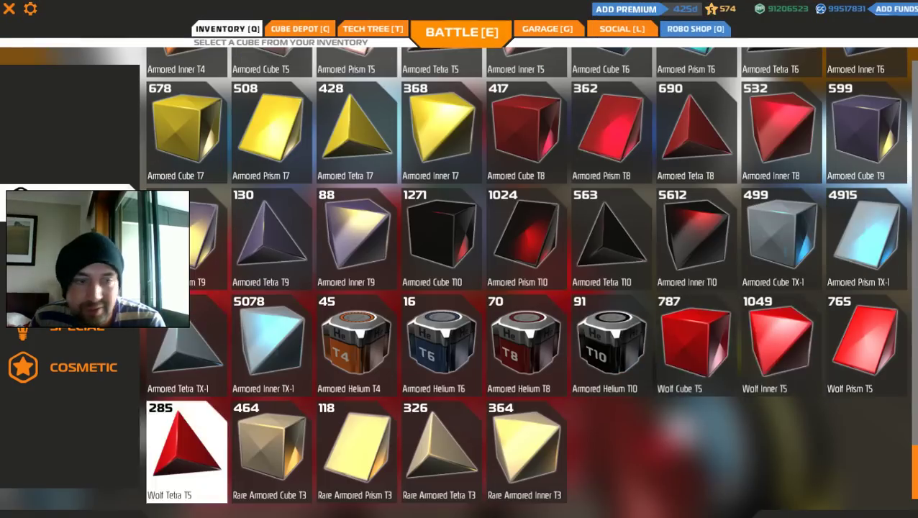
pyautogui.click(186, 450)
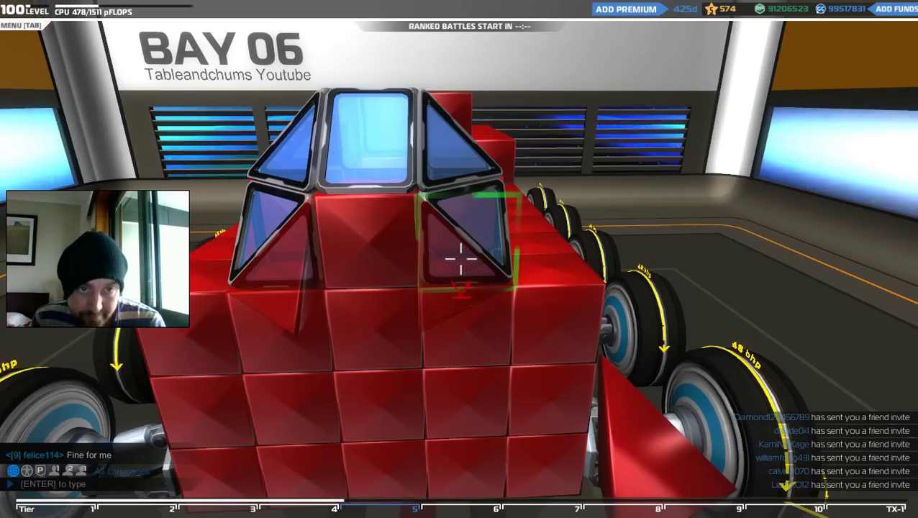
pyautogui.press('a')
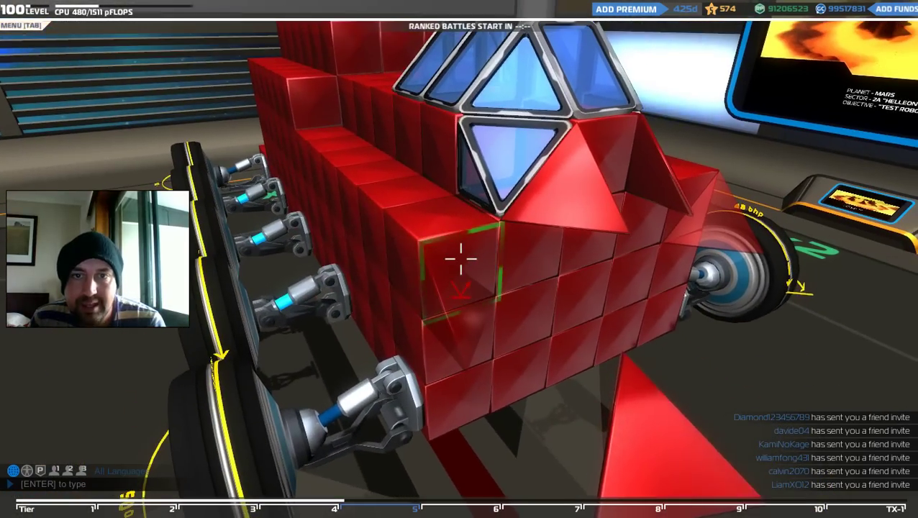
pyautogui.press('d')
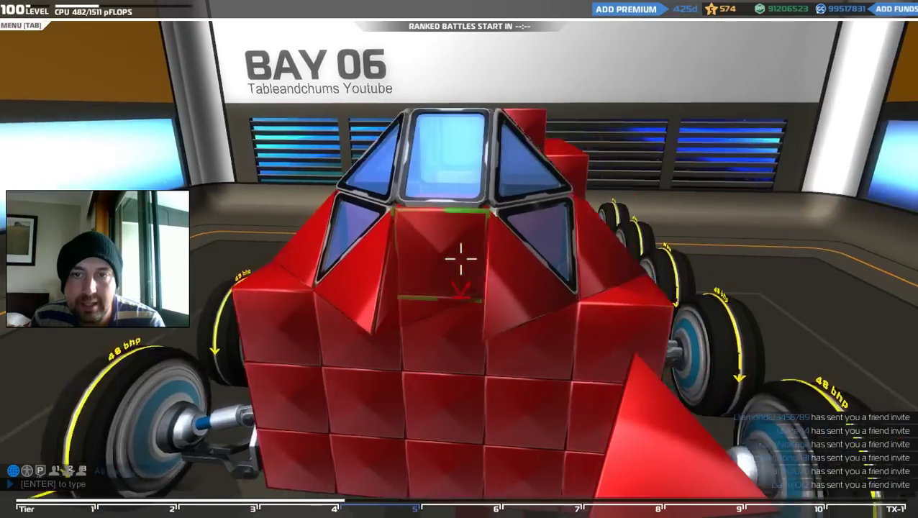
# Step: Round off the cockpit corners with Wolf Inner T5 pieces and orbit to inspect the front
pyautogui.press('q')
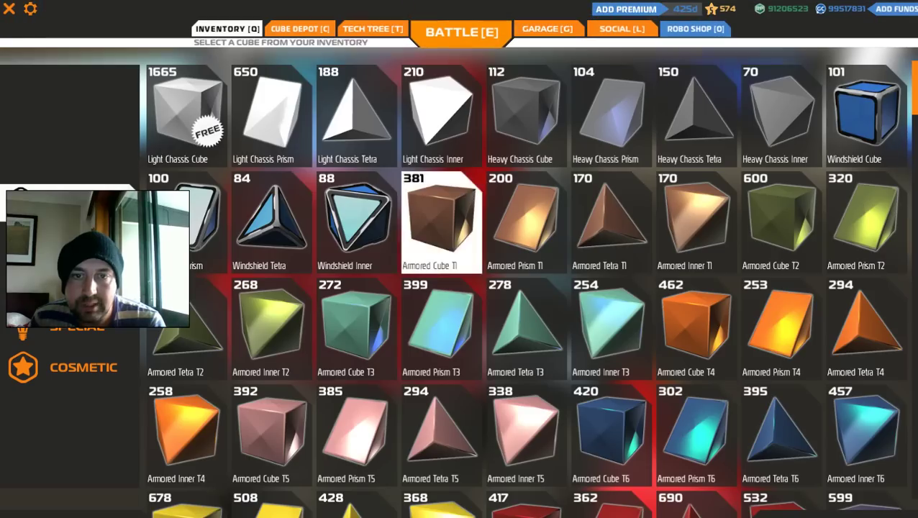
pyautogui.scroll(-3, 527, 321)
pyautogui.scroll(-1, 612, 345)
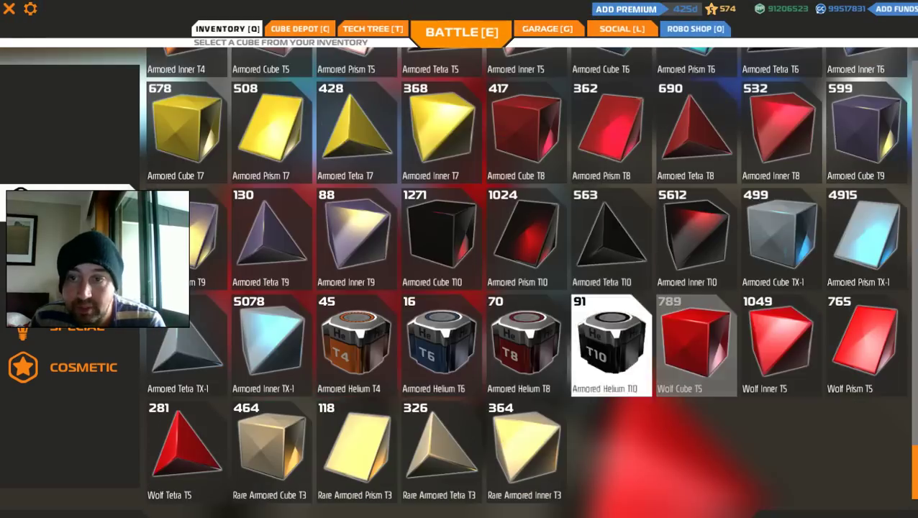
pyautogui.click(782, 345)
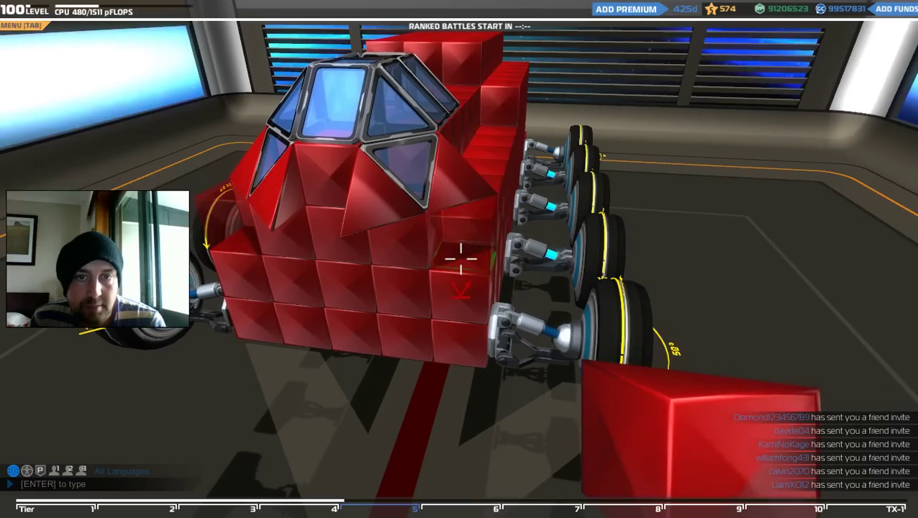
pyautogui.press('a')
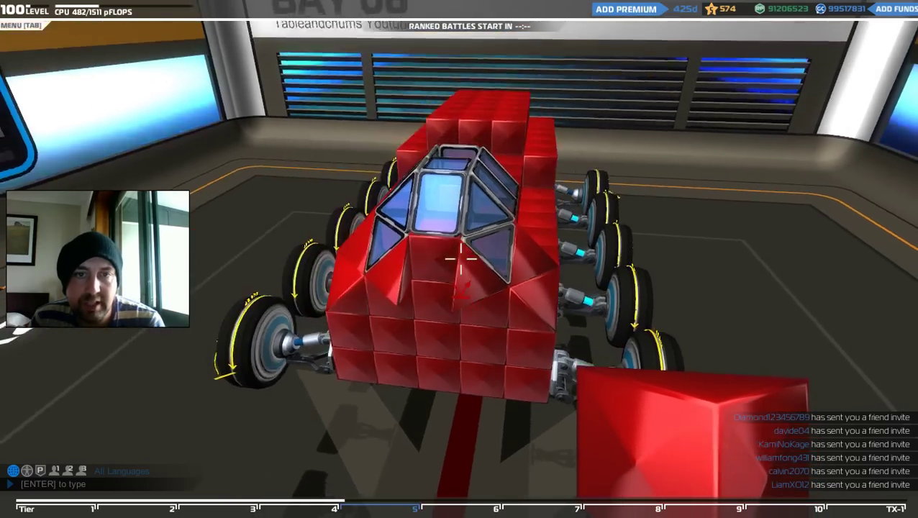
pyautogui.press('a')
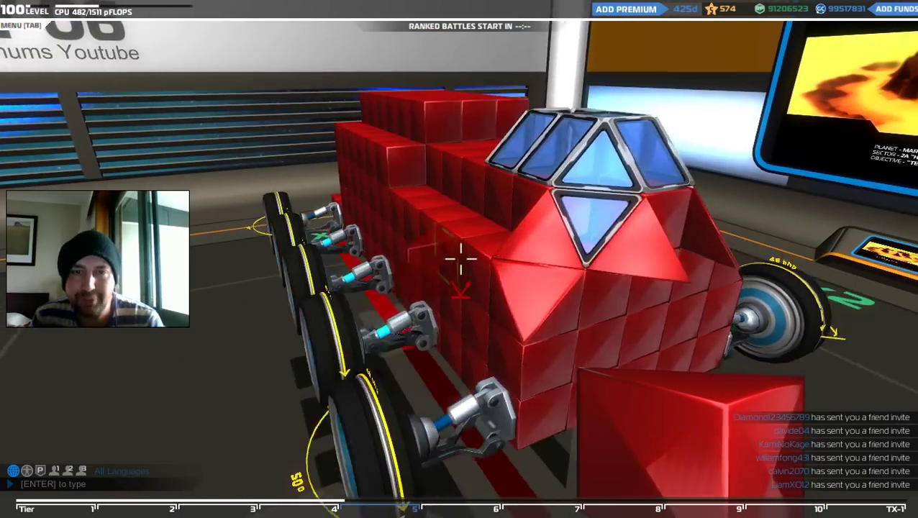
pyautogui.press('a')
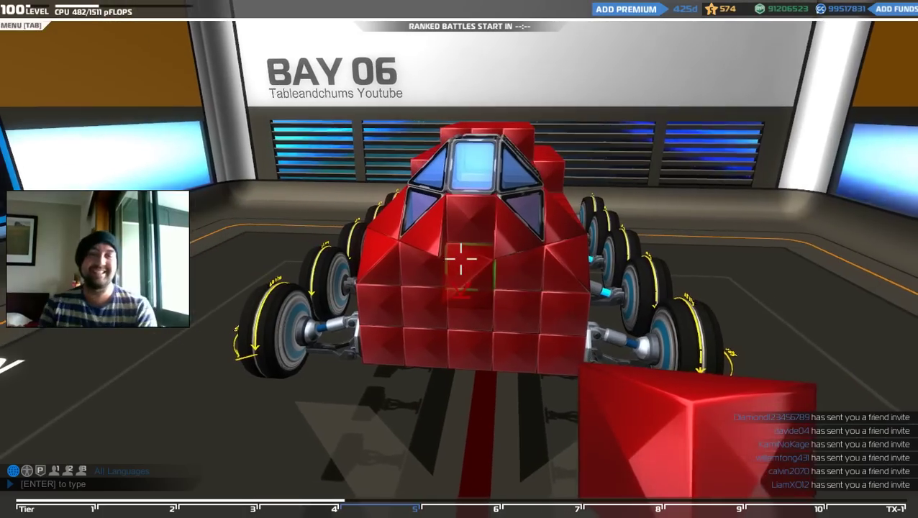
pyautogui.press('a')
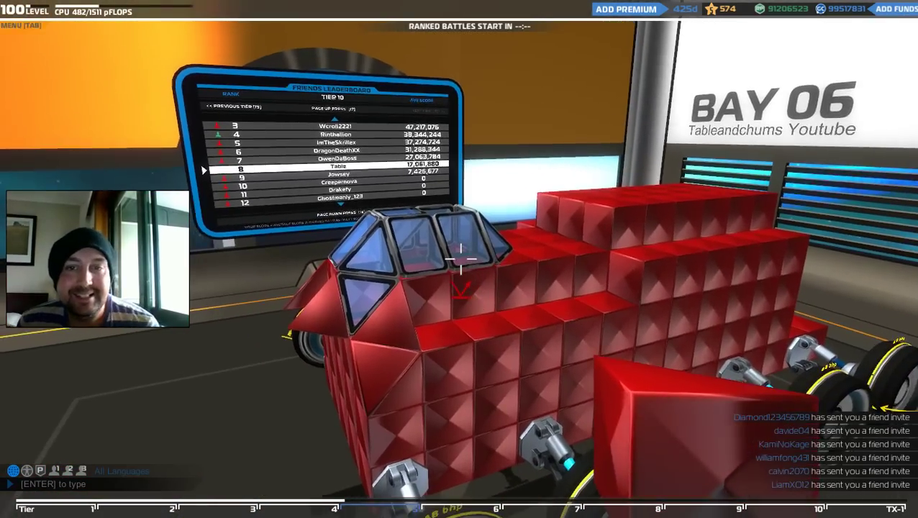
# Step: Select the Top Mount SMG T5 weapon from the inventory
pyautogui.press('w')
pyautogui.press('s')
pyautogui.press('q')
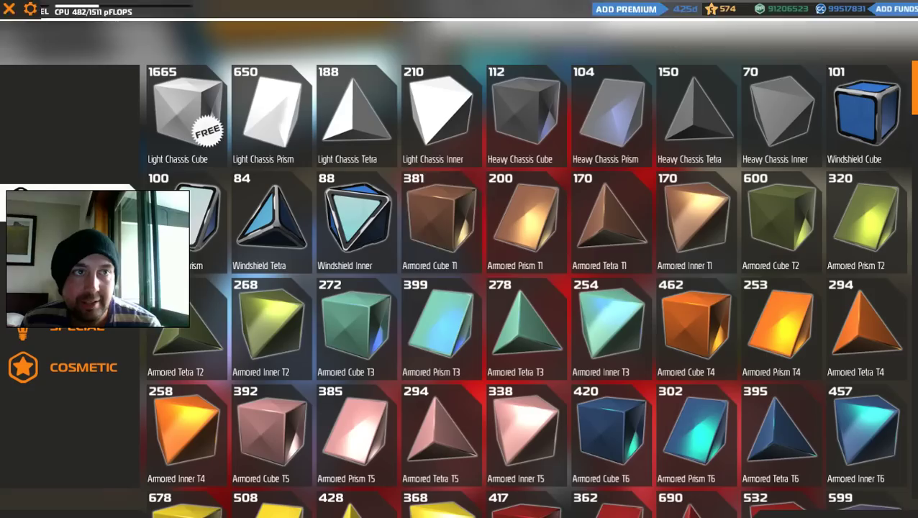
pyautogui.scroll(-5, 526, 274)
pyautogui.scroll(-5, 441, 222)
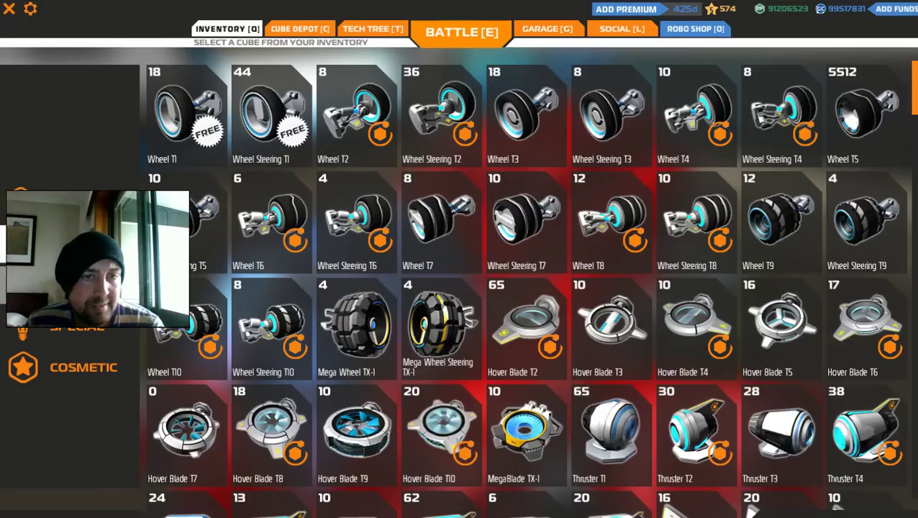
pyautogui.scroll(-5, 441, 222)
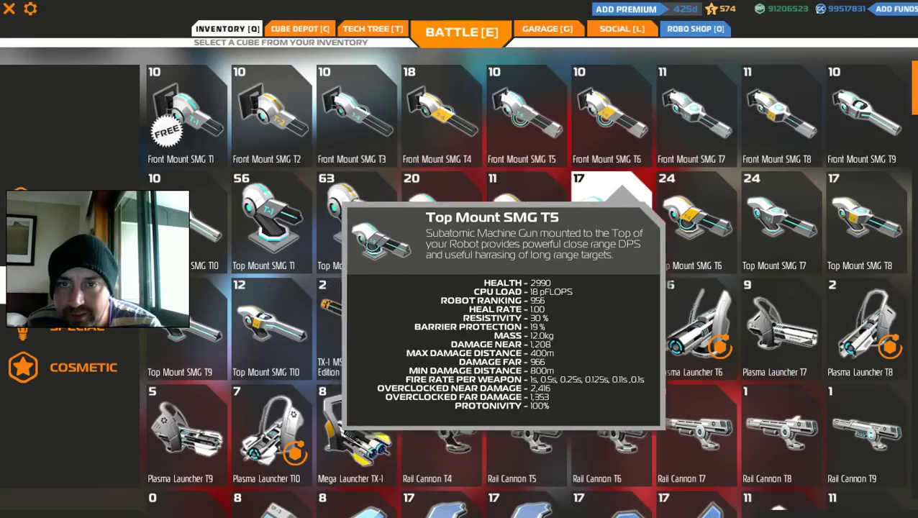
pyautogui.click(612, 193)
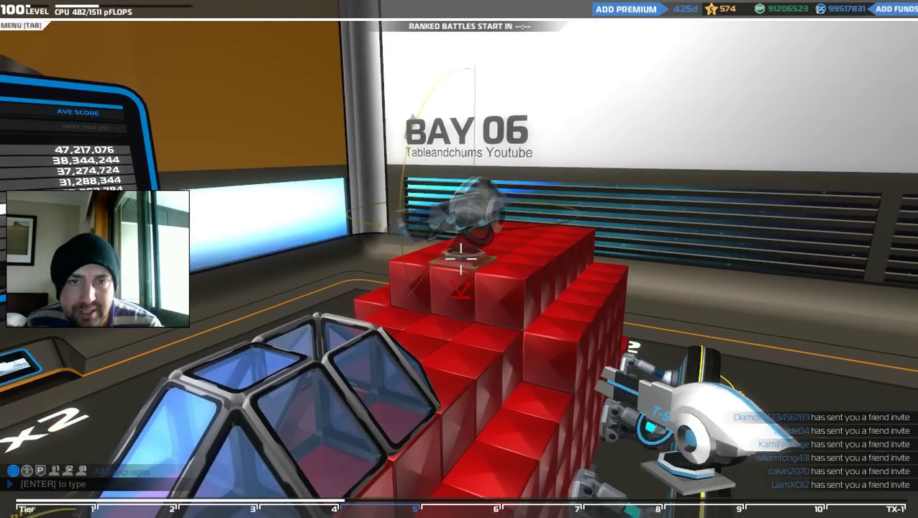
# Step: Circle the car's left side, switching back to red armour cubes
pyautogui.press('s')
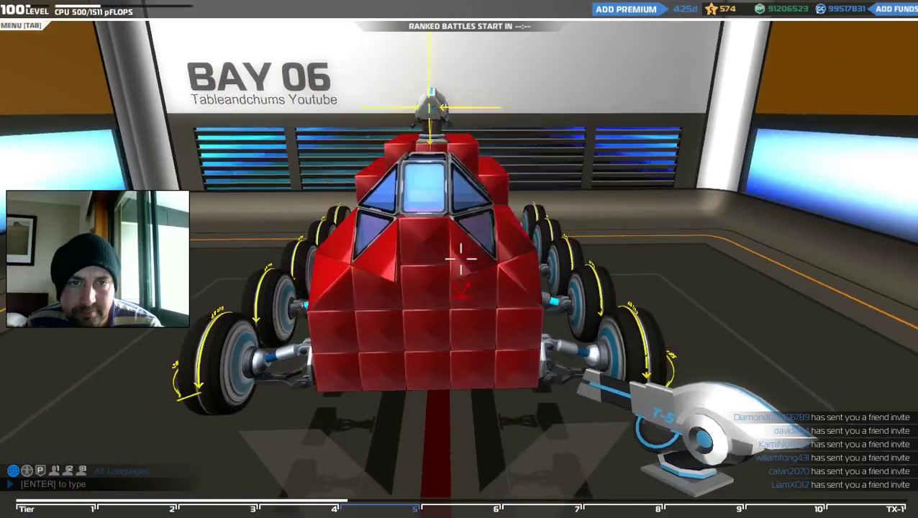
pyautogui.press('a')
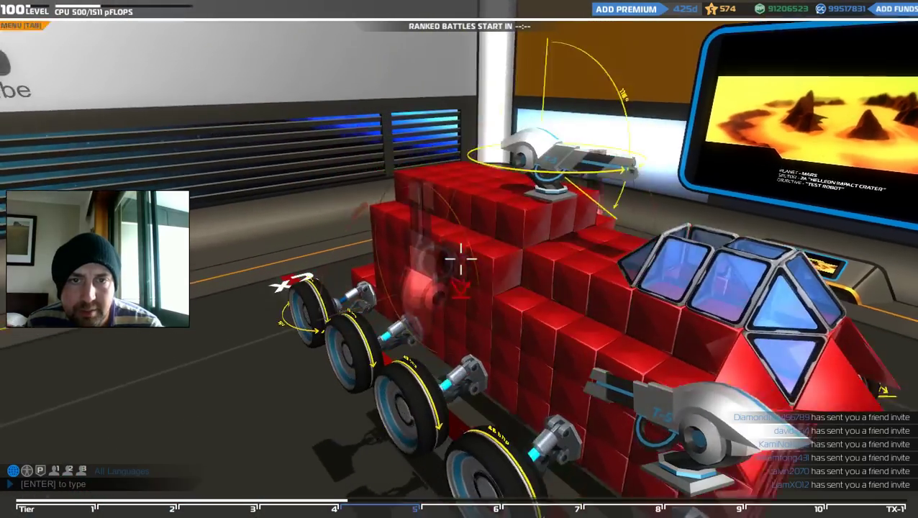
pyautogui.press('a')
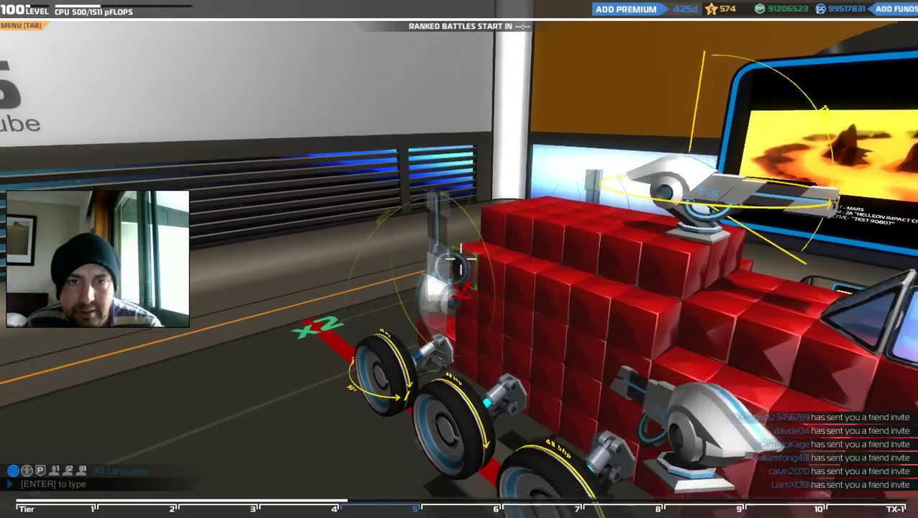
pyautogui.press('a')
pyautogui.press('1')
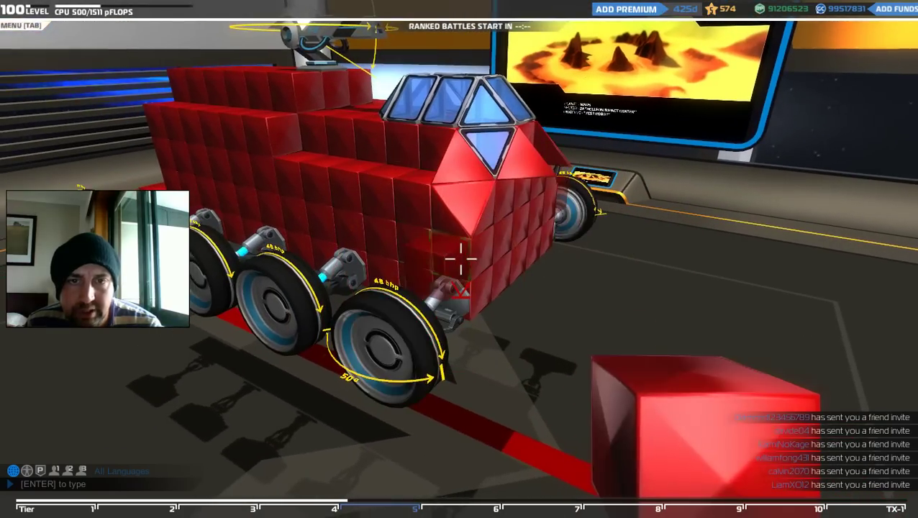
pyautogui.press('a')
pyautogui.press('w')
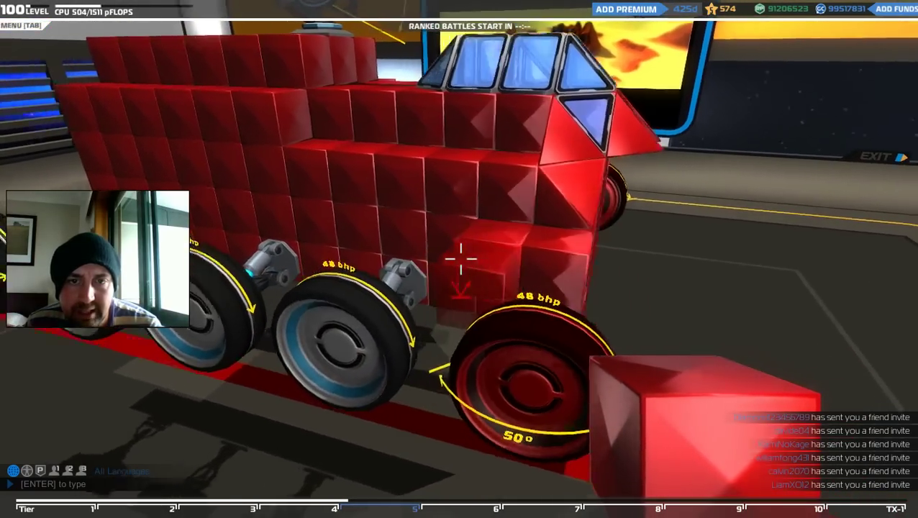
pyautogui.press('a')
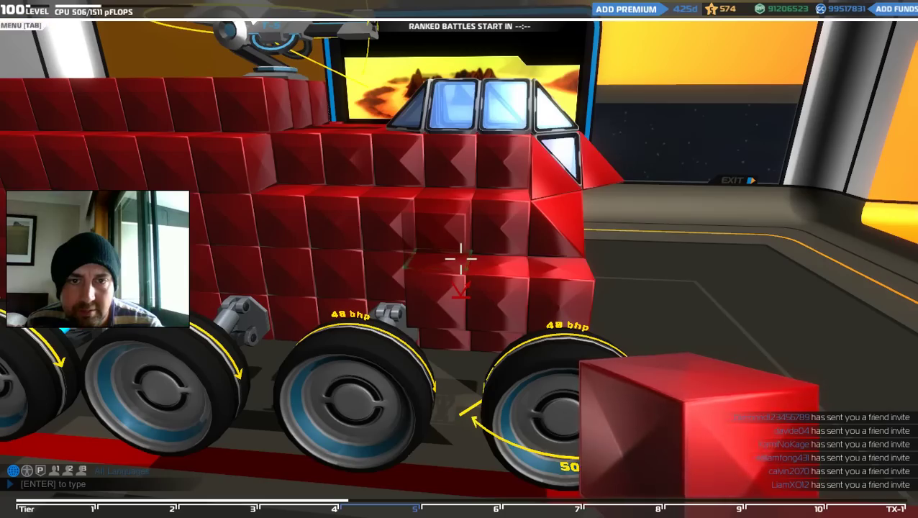
# Step: Orbit around the front and far side to view the wheels and mounted guns
pyautogui.press('s')
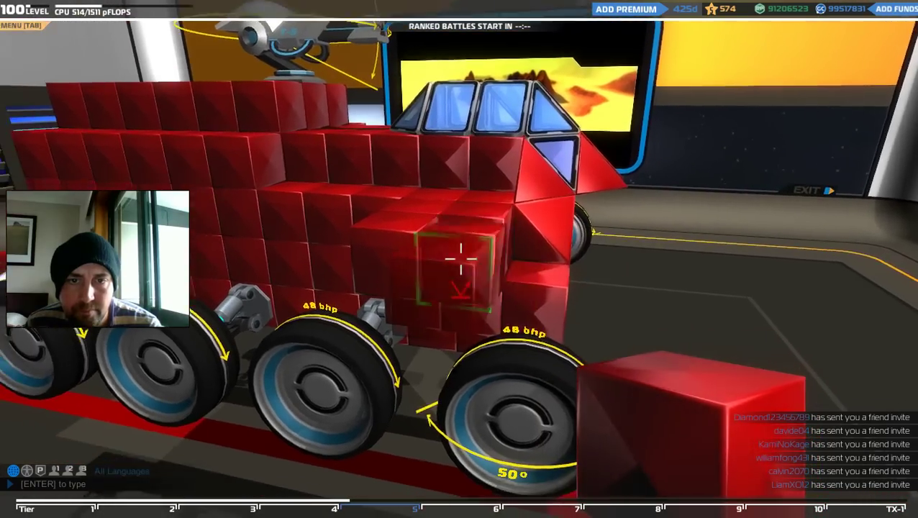
pyautogui.press('a')
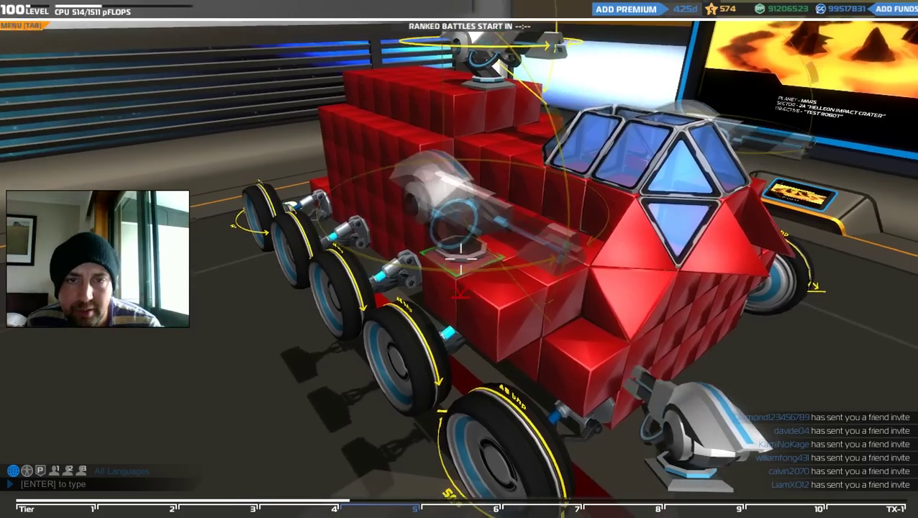
pyautogui.press('s')
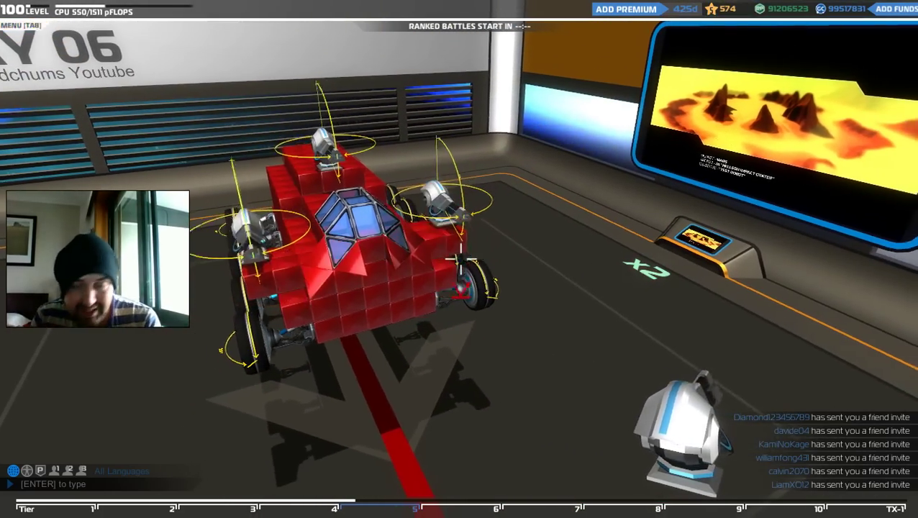
pyautogui.press('w')
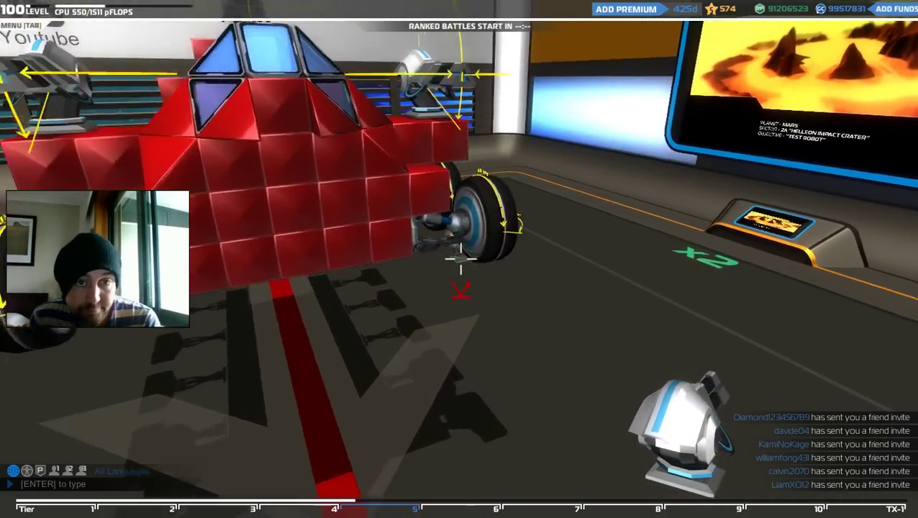
pyautogui.press('d')
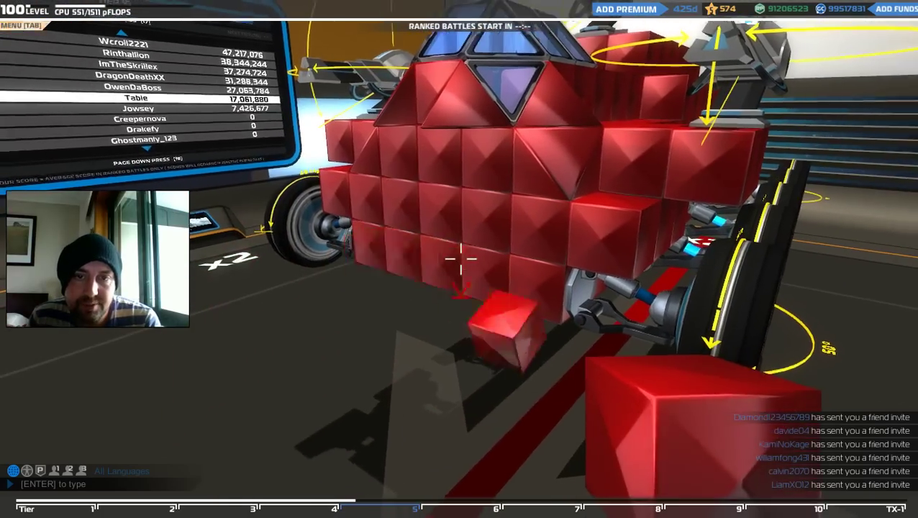
pyautogui.press('d')
pyautogui.press('s')
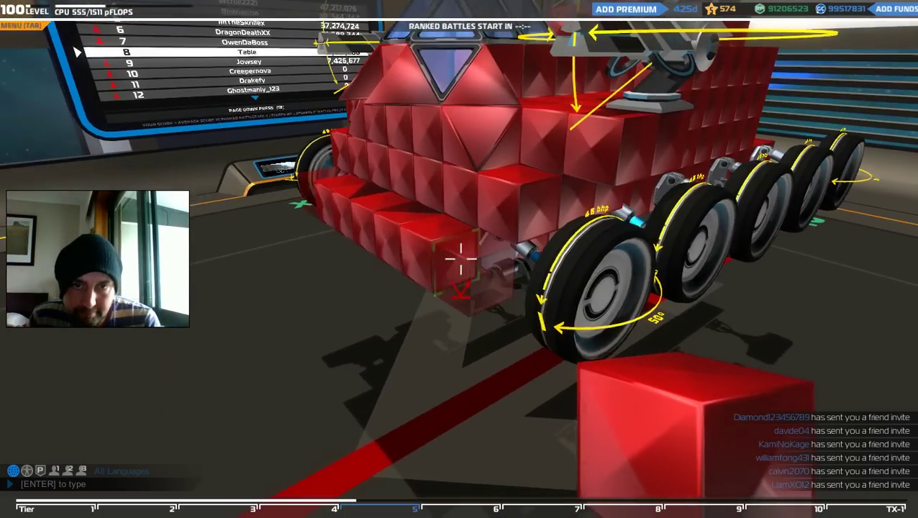
pyautogui.press('s')
pyautogui.press('Tab')
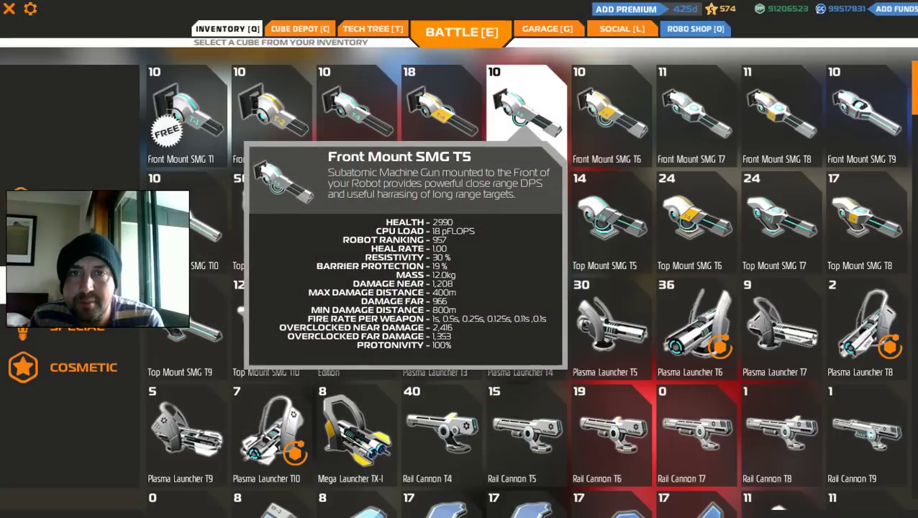
# Step: Mount several Front Mount SMG T5 guns across the robot's front
pyautogui.click(526, 108)
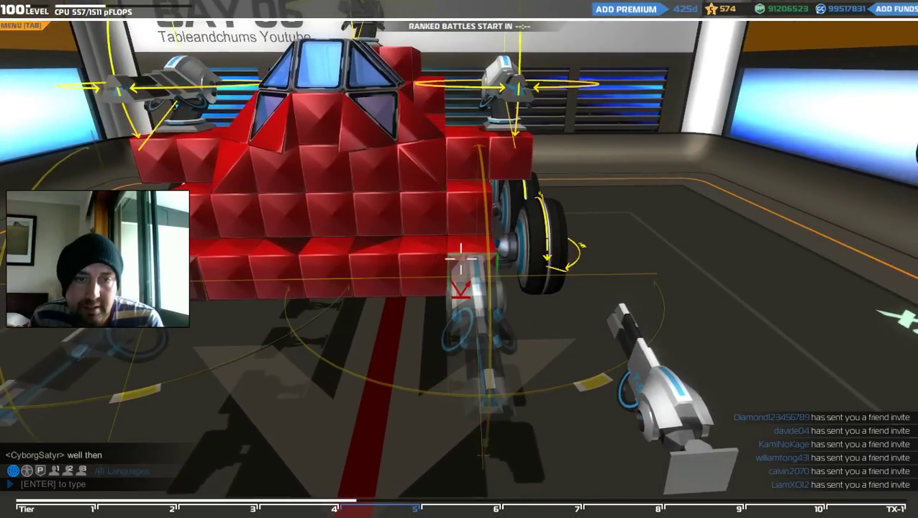
pyautogui.press('Tab')
pyautogui.click(441, 115)
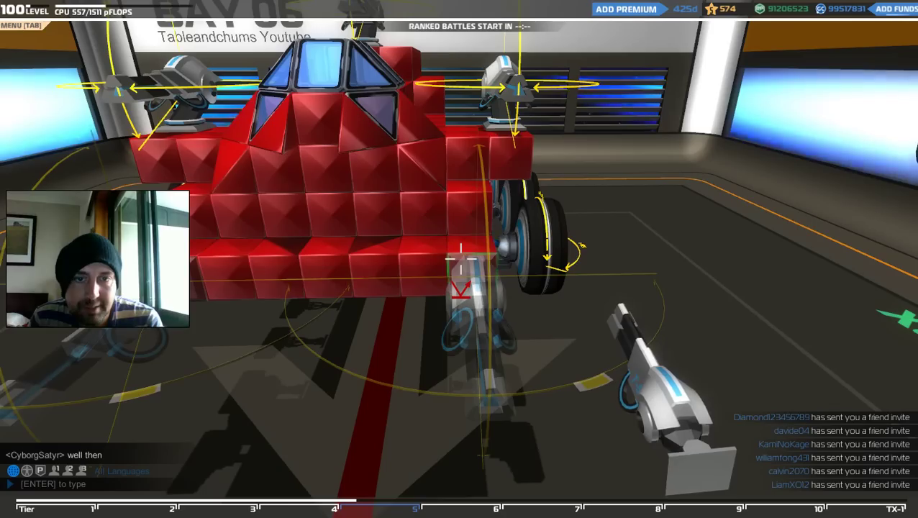
pyautogui.press('s')
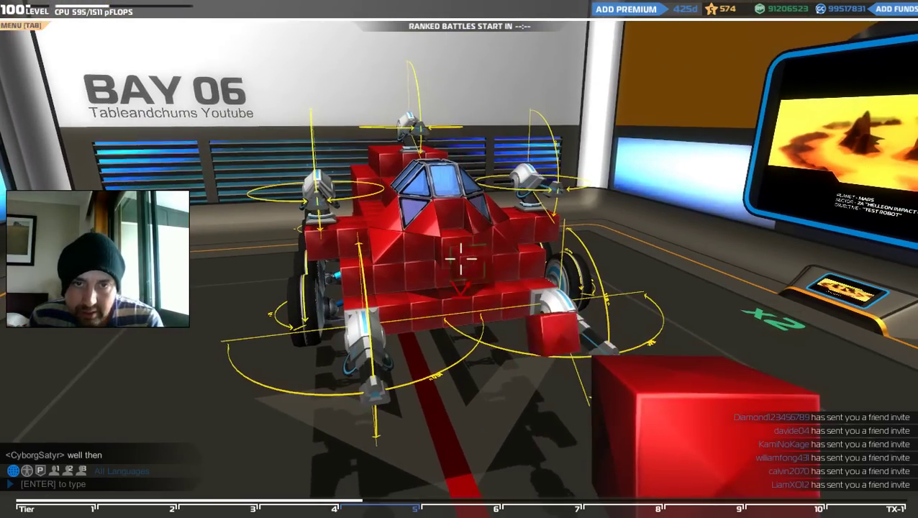
pyautogui.press('w')
pyautogui.press('s')
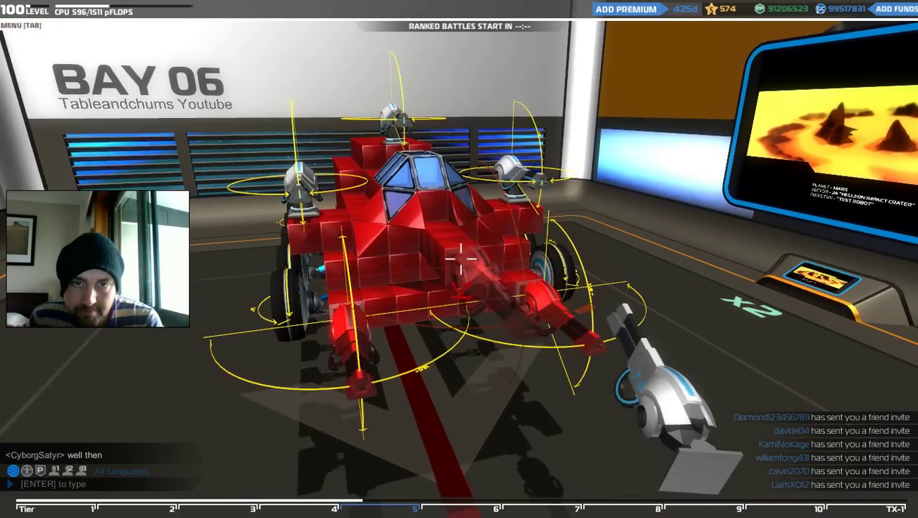
pyautogui.press('w')
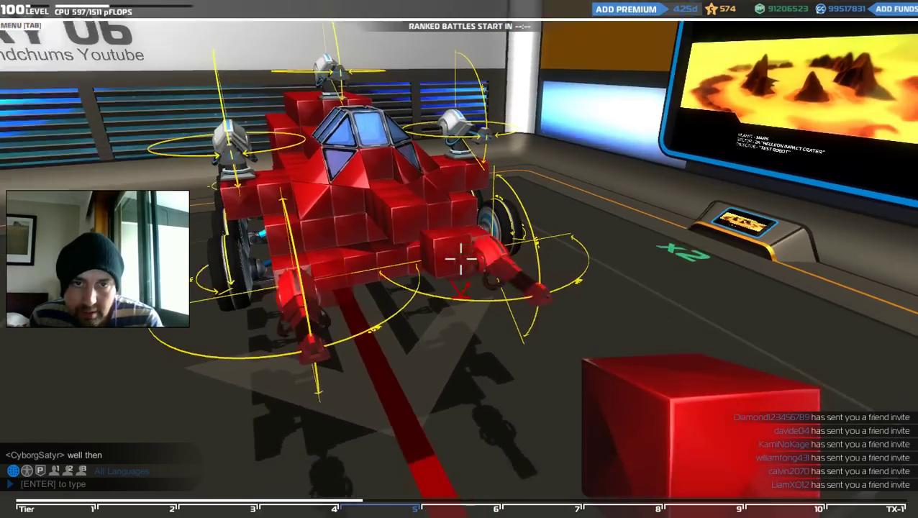
pyautogui.press('s')
pyautogui.press('2')
pyautogui.press('w')
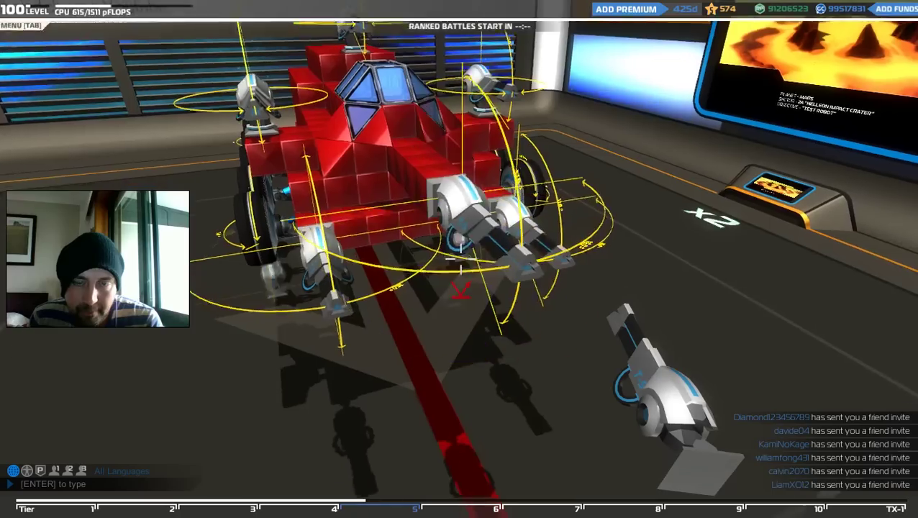
pyautogui.press('s')
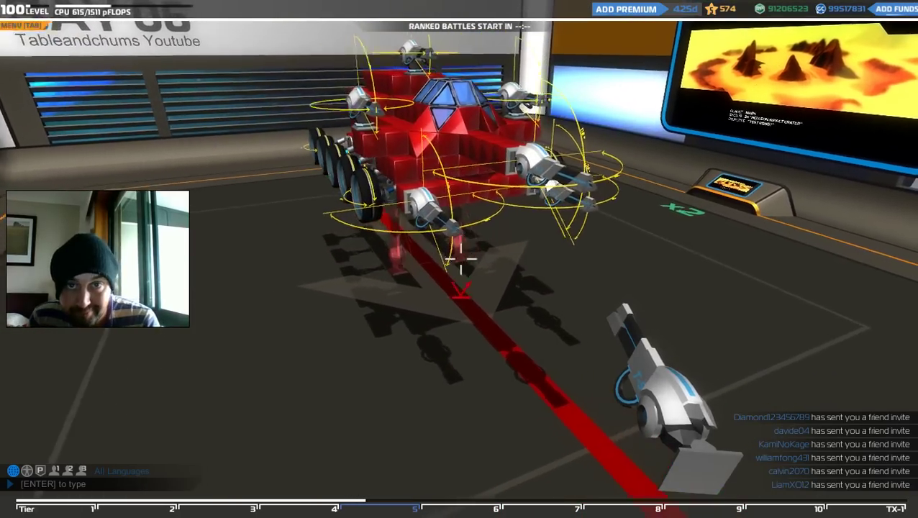
pyautogui.press('w')
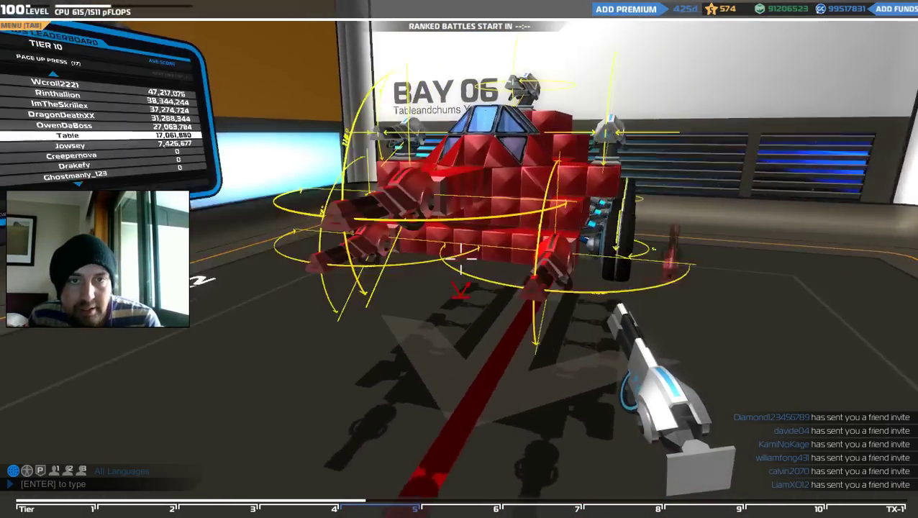
# Step: Launch the robot in Test Mode on the Mars practice map
pyautogui.press('e')
pyautogui.press('Escape')
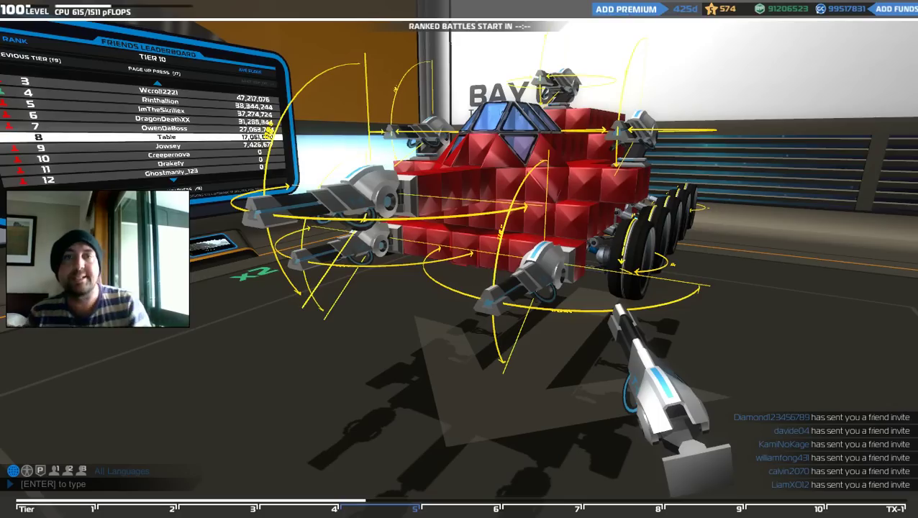
pyautogui.press('t')
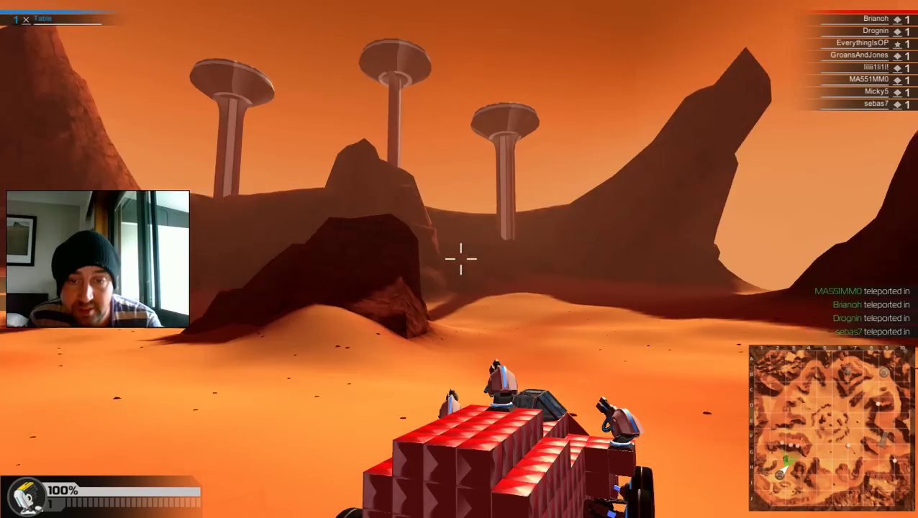
# Step: Drive across Mars firing the SMGs at towers and rocks, then pause the test drive
pyautogui.click(461, 258)
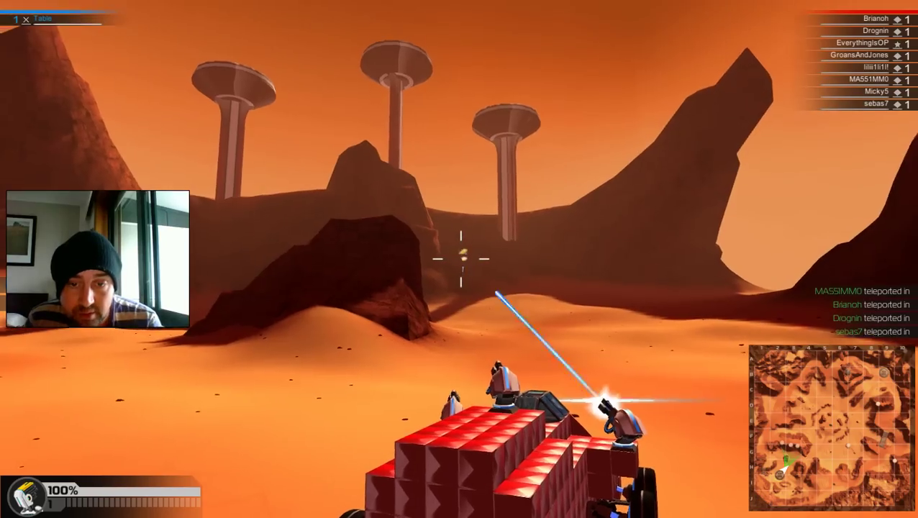
pyautogui.press('w')
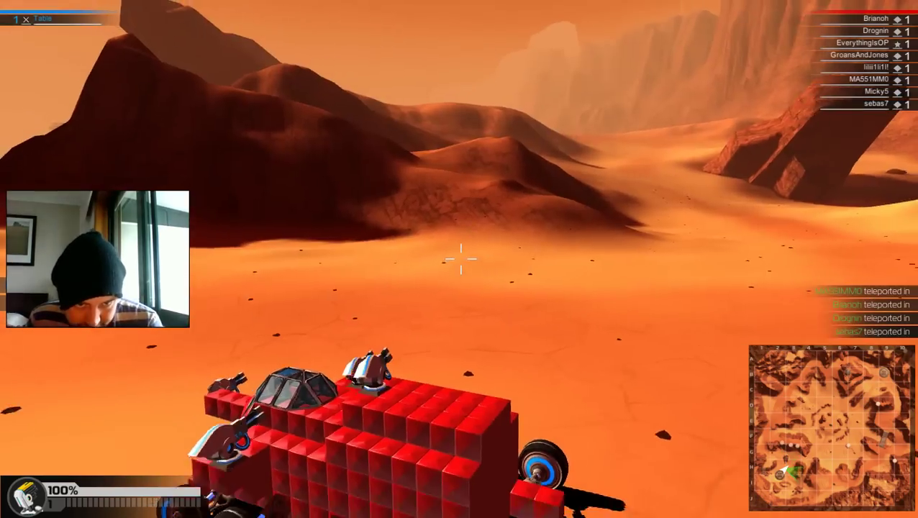
pyautogui.press('w')
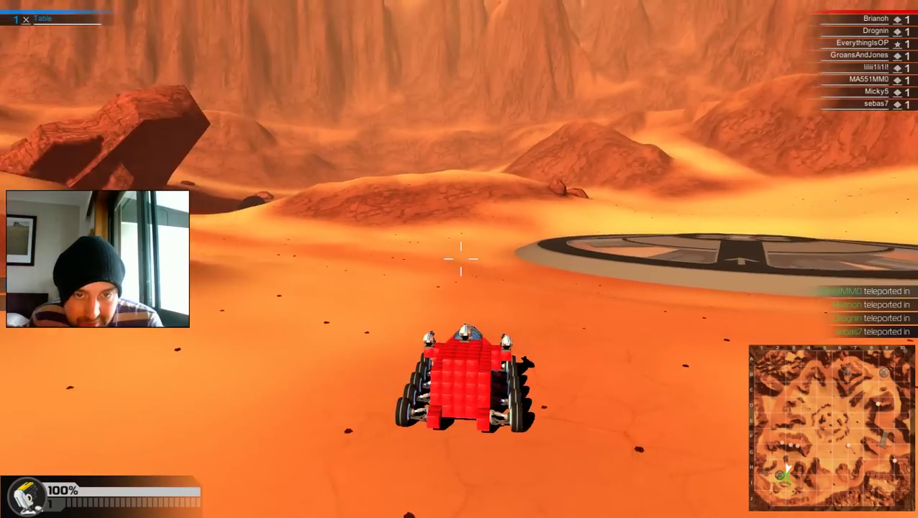
pyautogui.click(460, 257)
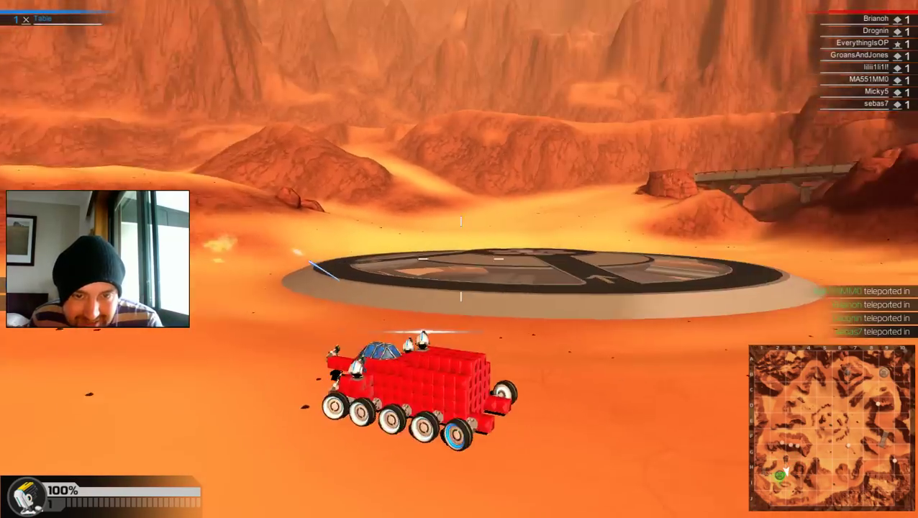
pyautogui.click(460, 257)
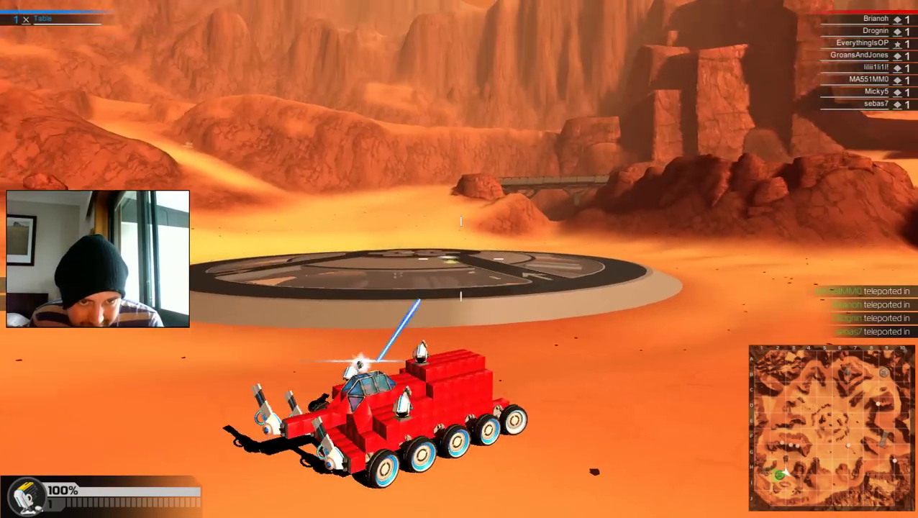
pyautogui.press('w')
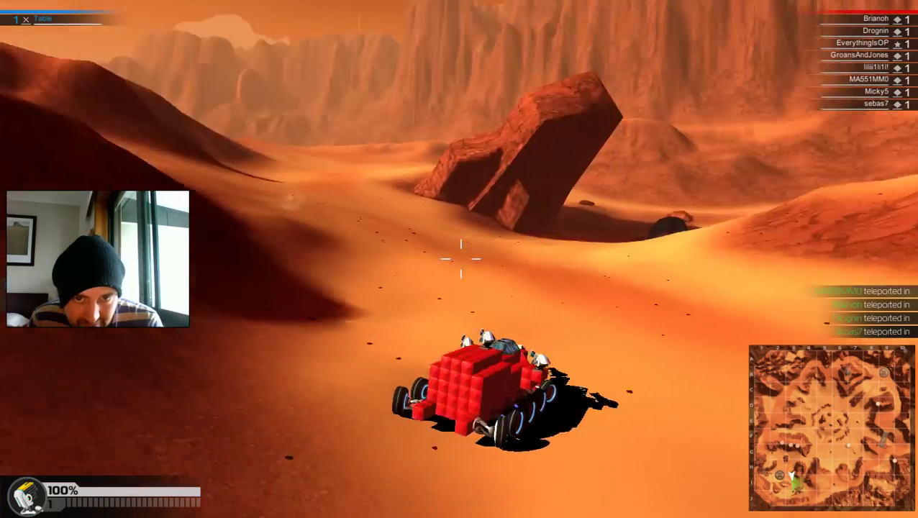
pyautogui.press('w')
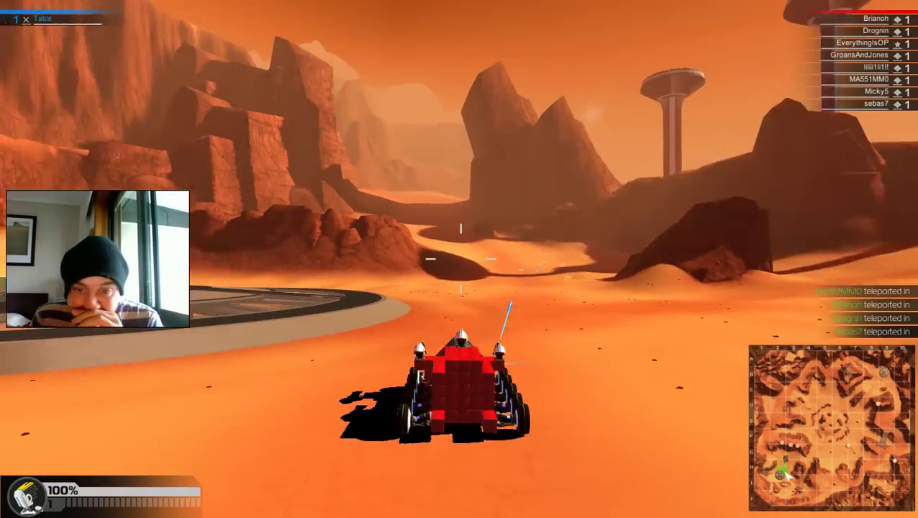
pyautogui.click(460, 258)
pyautogui.press('Escape')
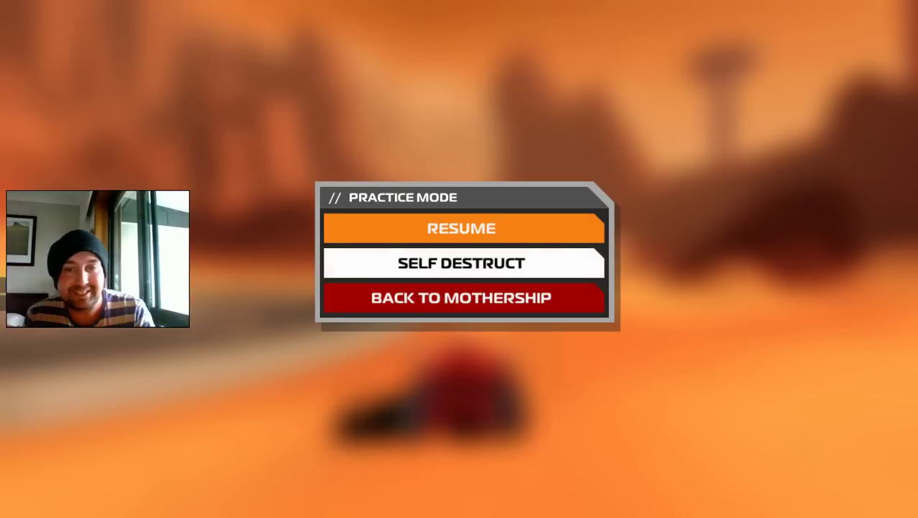
pyautogui.press('Return')
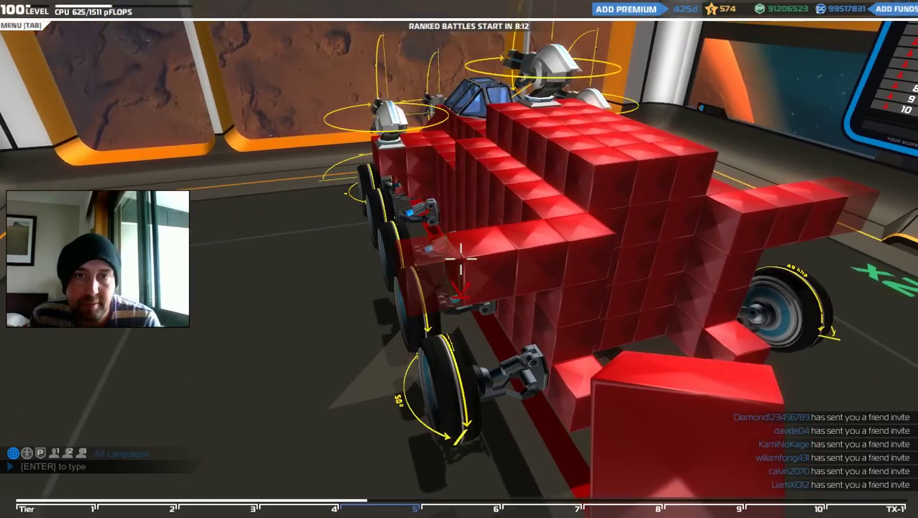
# Step: Switch between cube and SMG weapon to add guns along the robot's sides
pyautogui.press('2')
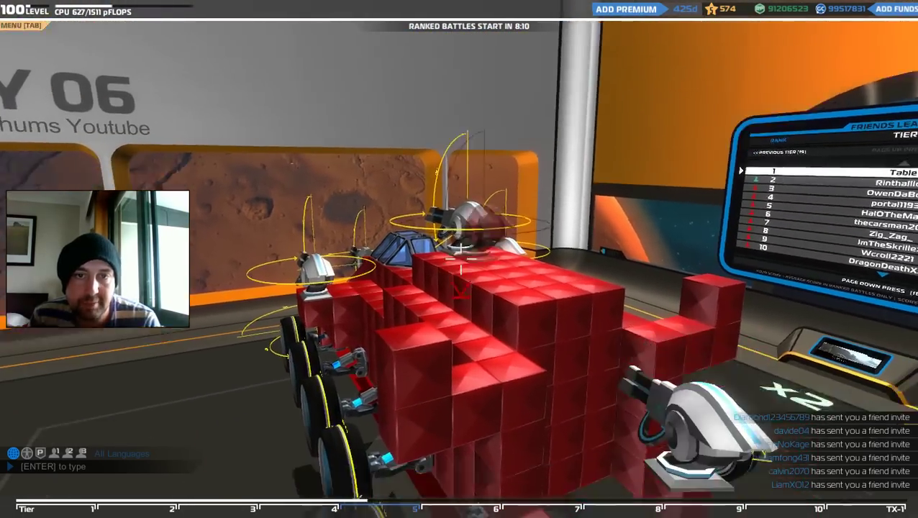
pyautogui.press('1')
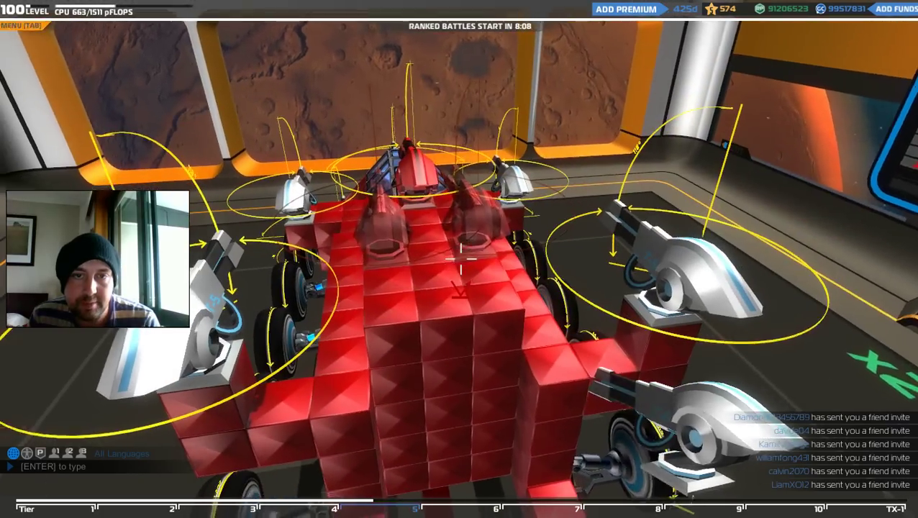
pyautogui.press('2')
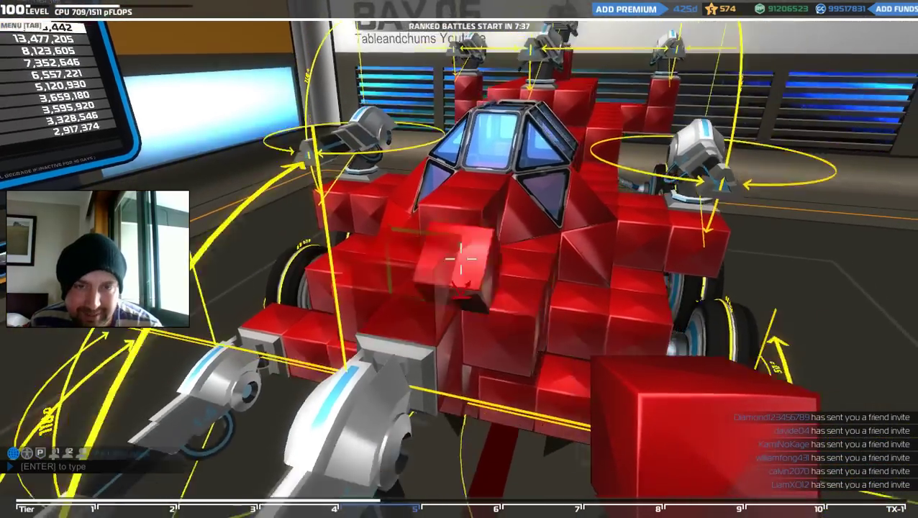
# Step: Add a part on the robot's left side and an armour cube on its nose
pyautogui.click(460, 258)
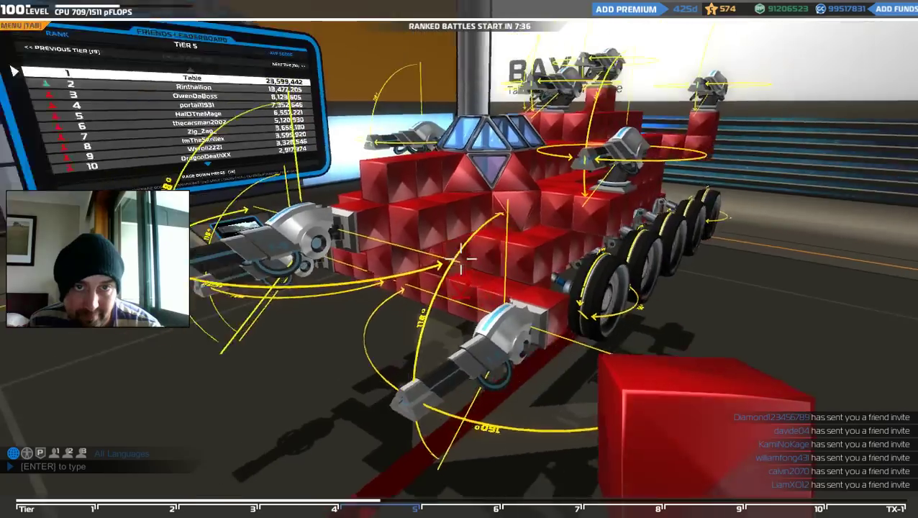
pyautogui.press('w')
pyautogui.press('w')
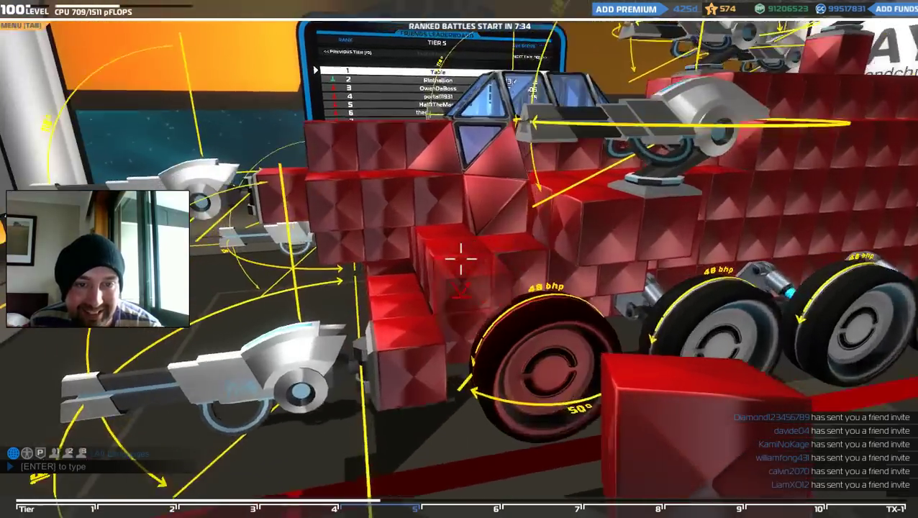
pyautogui.press('s')
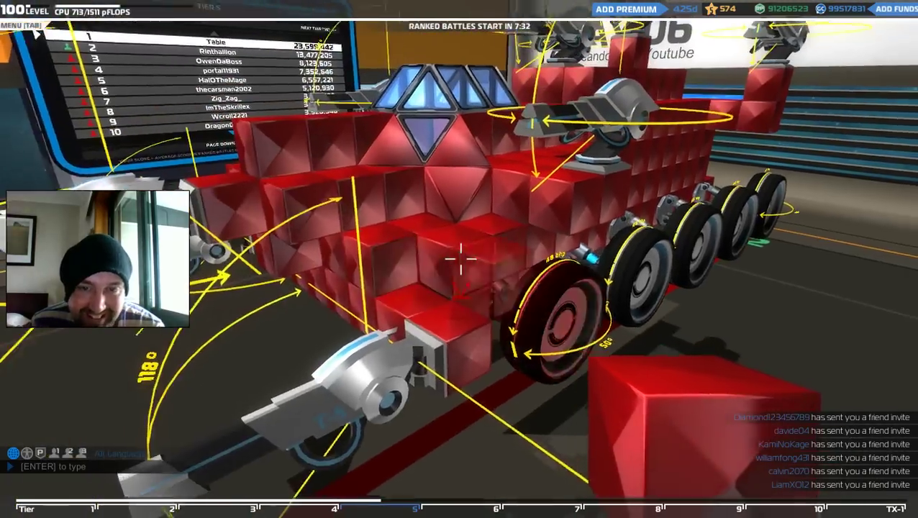
pyautogui.press('s')
pyautogui.press('w')
pyautogui.press('a')
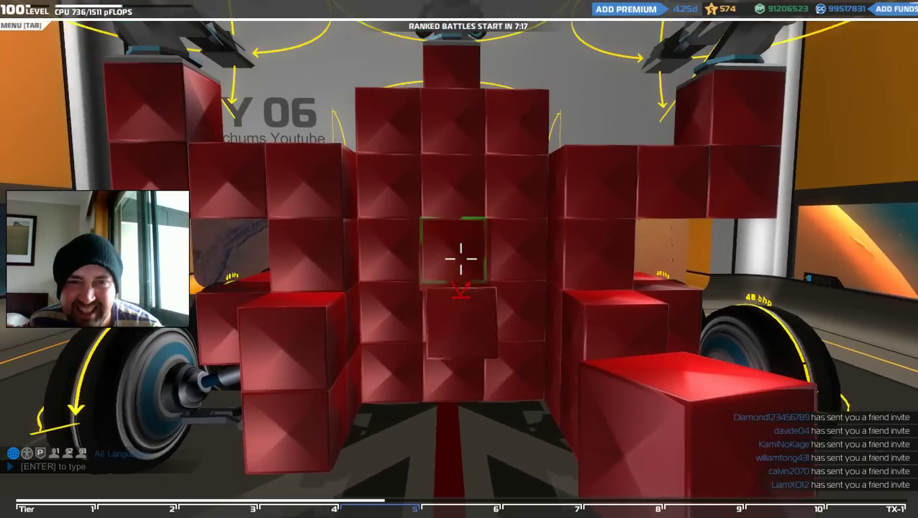
pyautogui.click(460, 257)
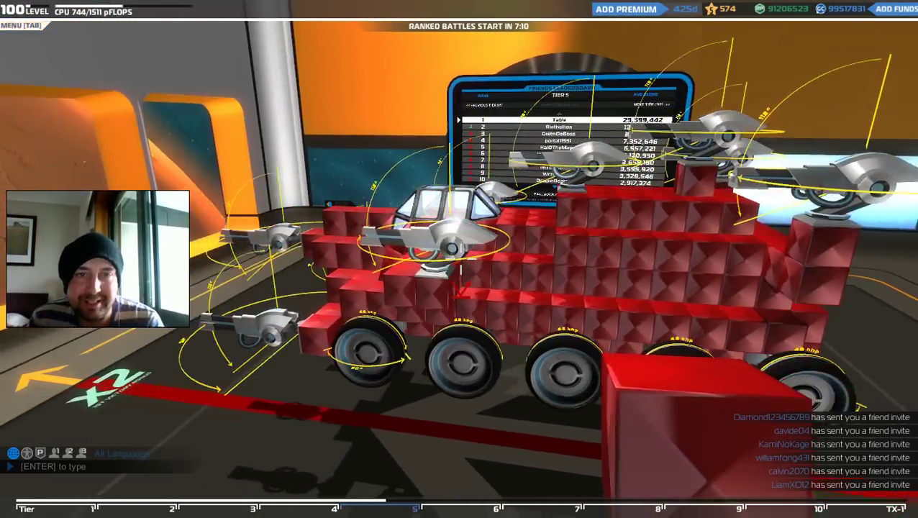
# Step: Switch to the red Wolf Prism T5 piece and face the front armour wall
pyautogui.press('Tab')
pyautogui.scroll(-1, 526, 360)
pyautogui.scroll(-5, 526, 360)
pyautogui.click(608, 255)
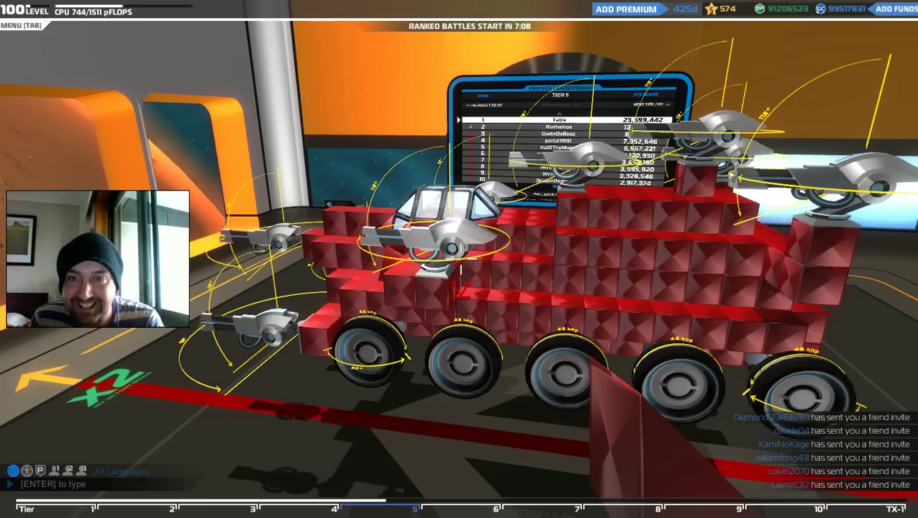
pyautogui.press('Tab')
pyautogui.scroll(-2, 781, 425)
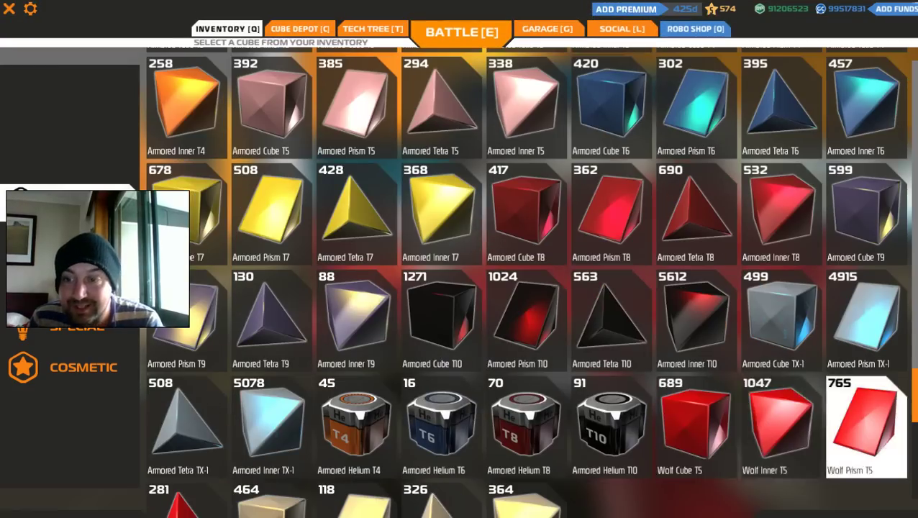
pyautogui.click(867, 426)
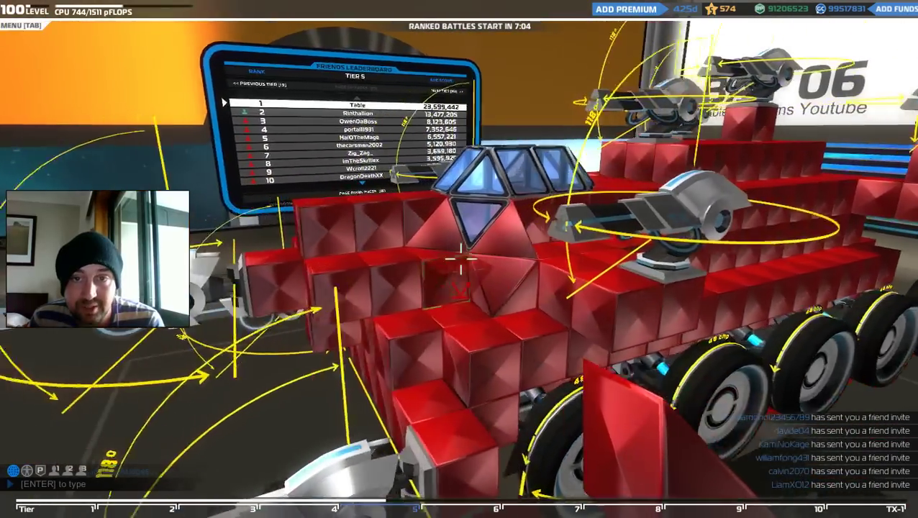
pyautogui.press('a')
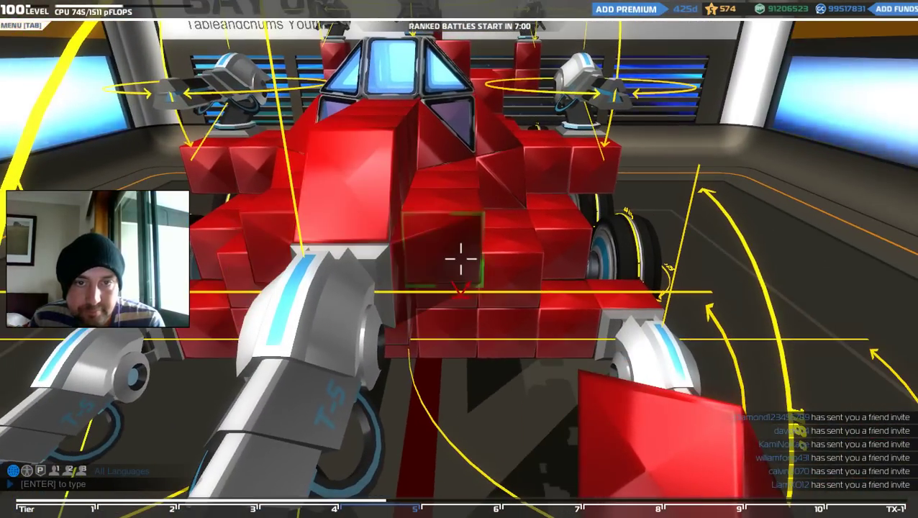
pyautogui.press('a')
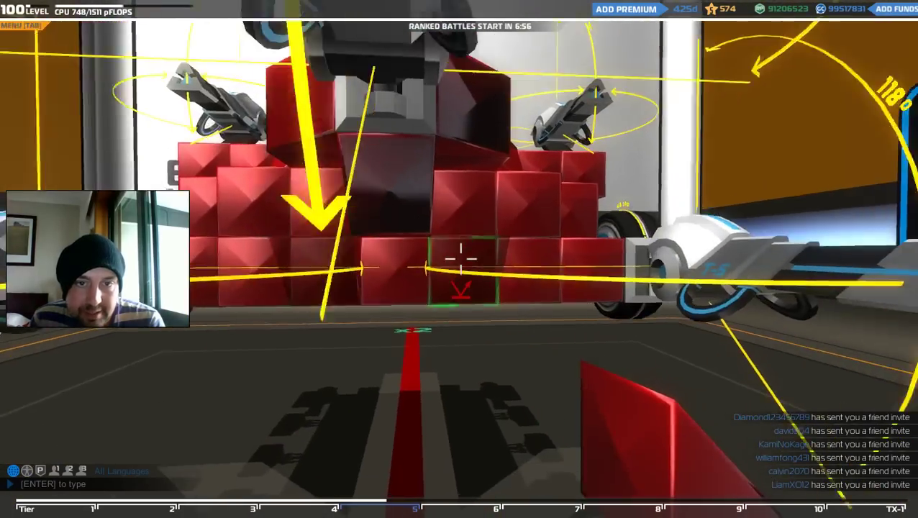
pyautogui.press('w')
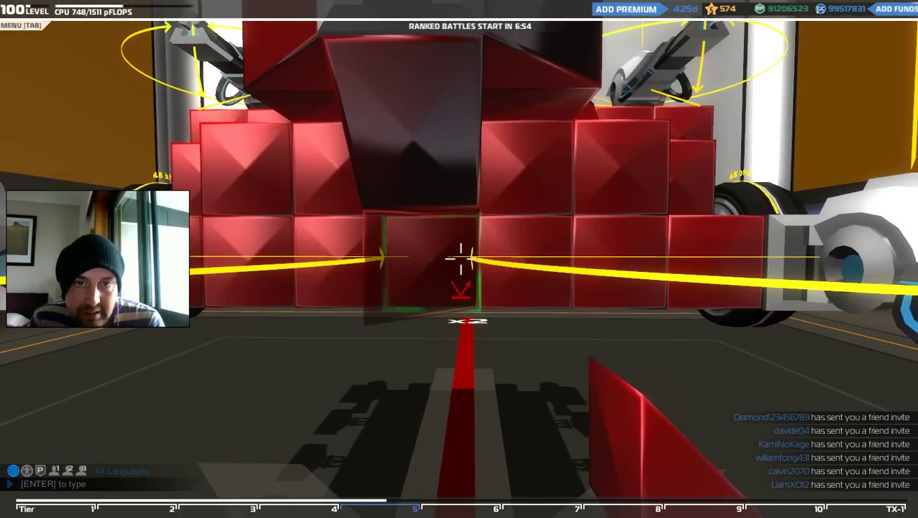
pyautogui.moveTo(460, 259); pyautogui.dragTo(461, 259)
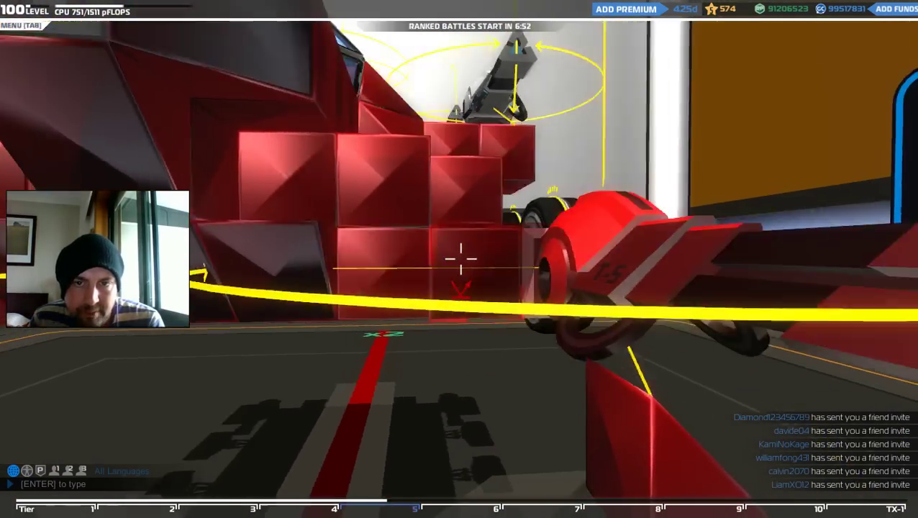
# Step: Place a prism block on the robot's front and pick another armour piece
pyautogui.press('q')
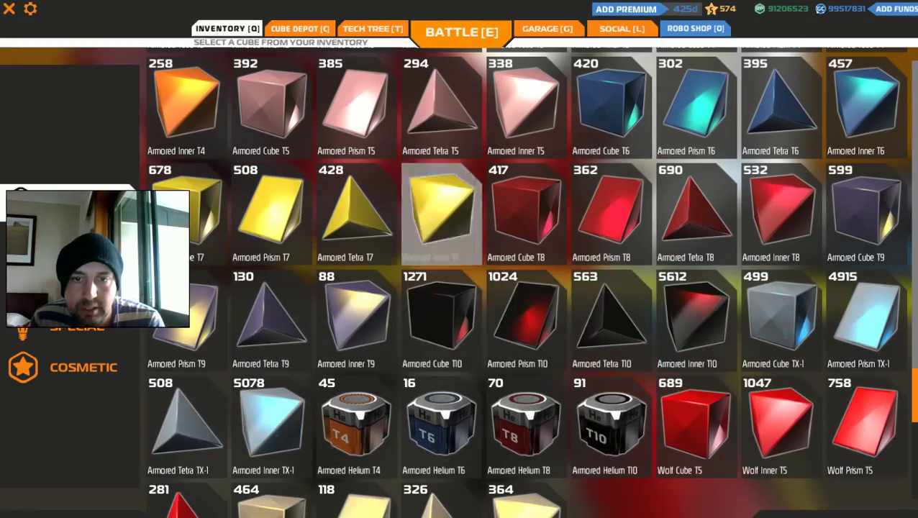
pyautogui.scroll(-2, 490, 281)
pyautogui.press('q')
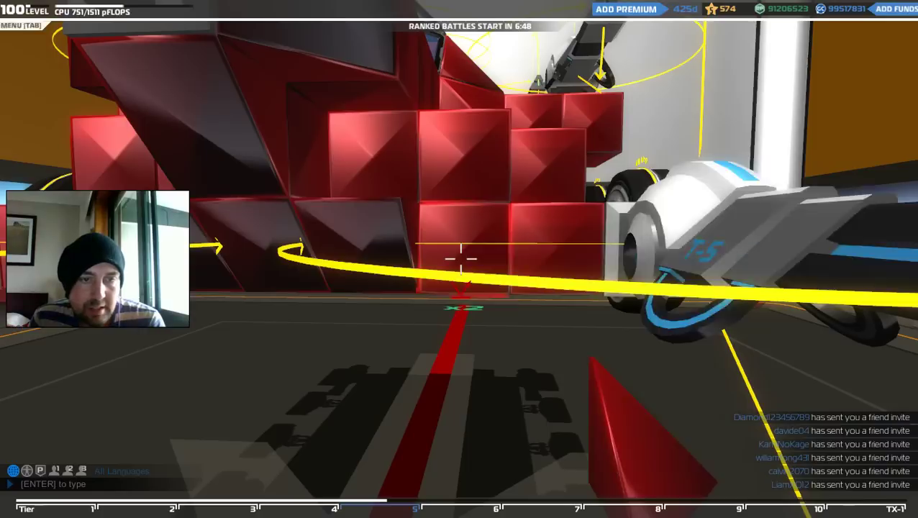
pyautogui.press('s')
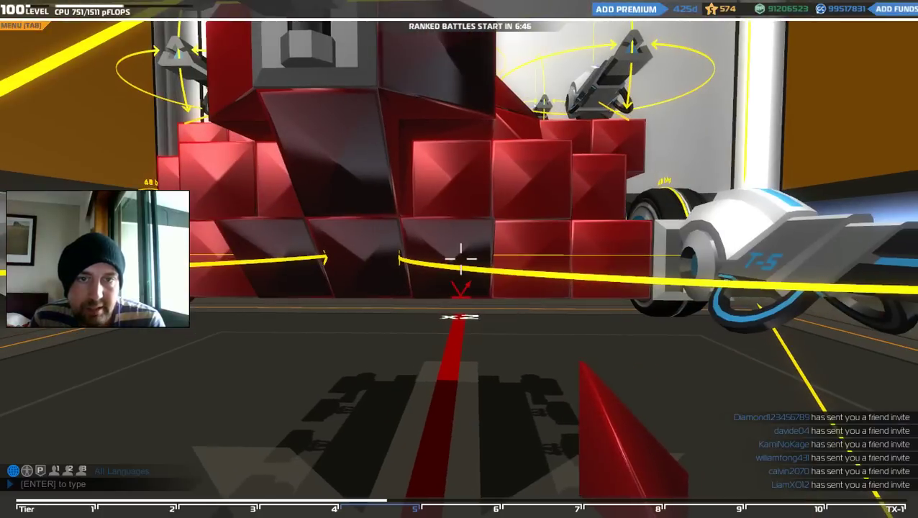
pyautogui.click(461, 259)
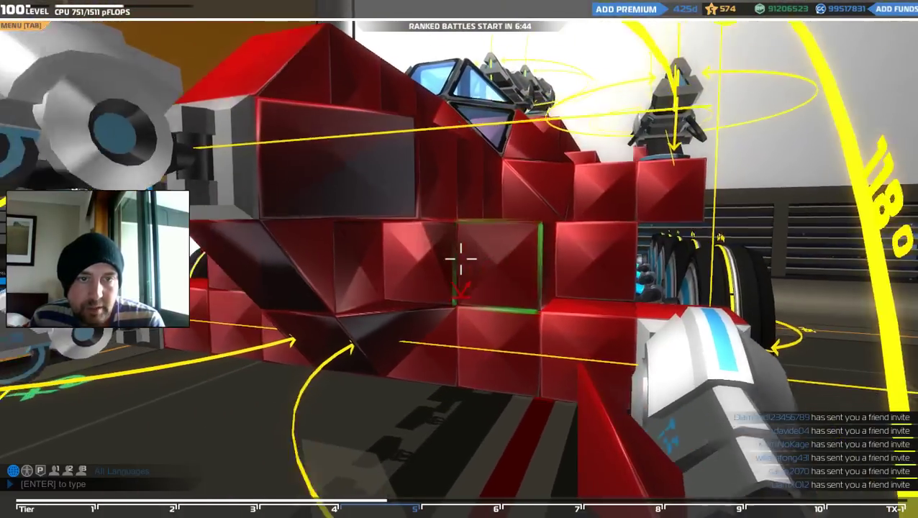
pyautogui.press('q')
pyautogui.scroll(-3, 527, 320)
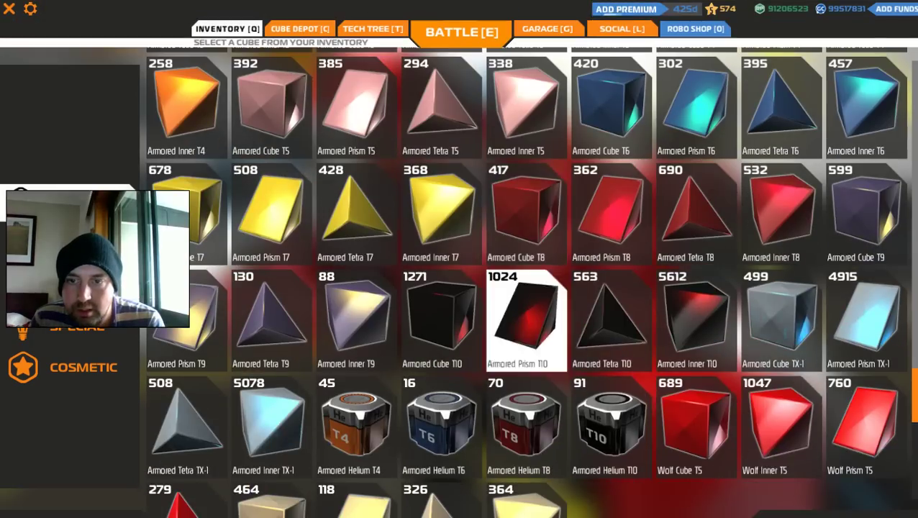
pyautogui.click(781, 424)
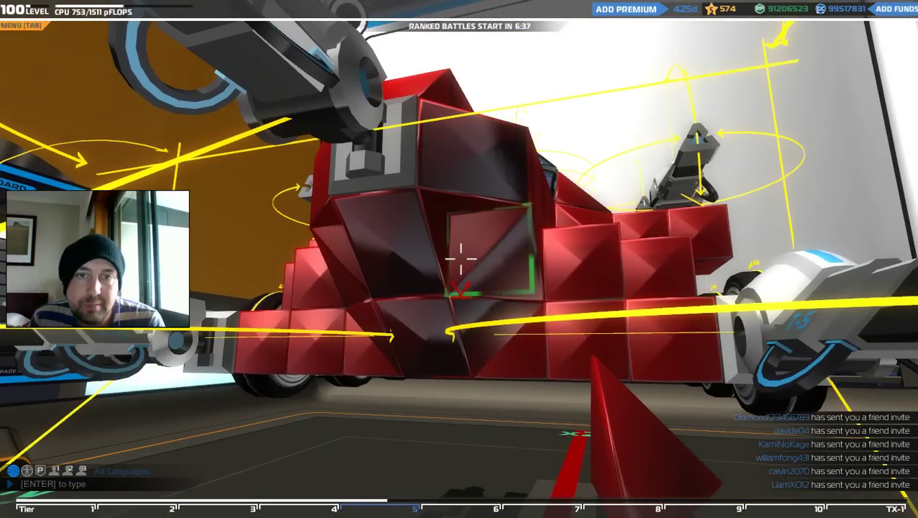
# Step: Add cubes to the front and body, removing misplaced blocks
pyautogui.click(460, 255)
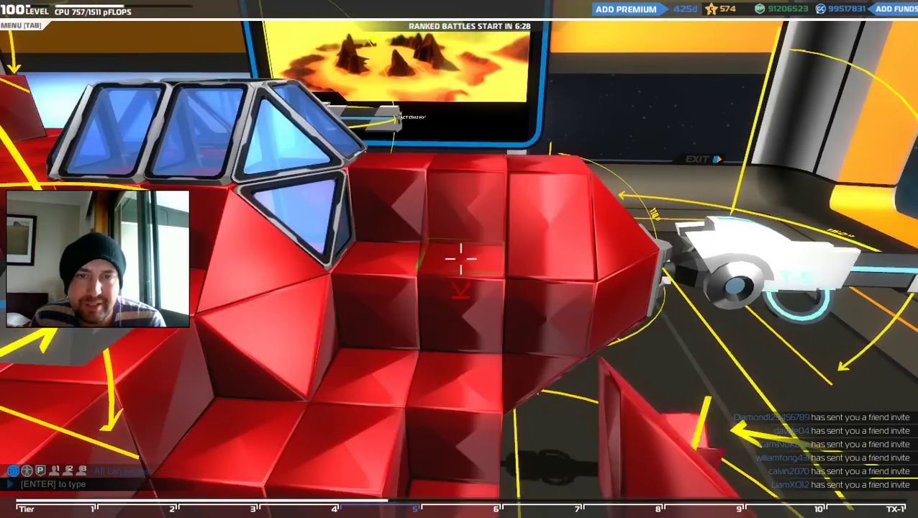
pyautogui.click(461, 257)
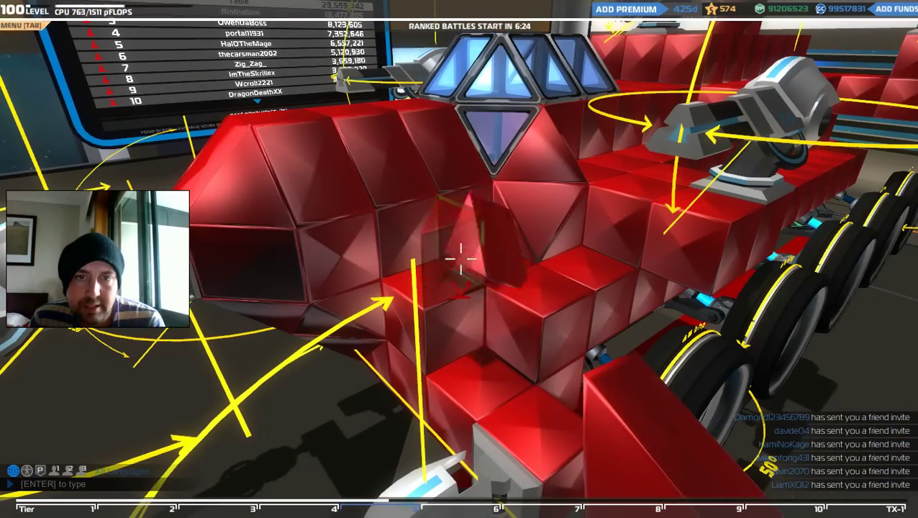
pyautogui.rightClick(461, 257)
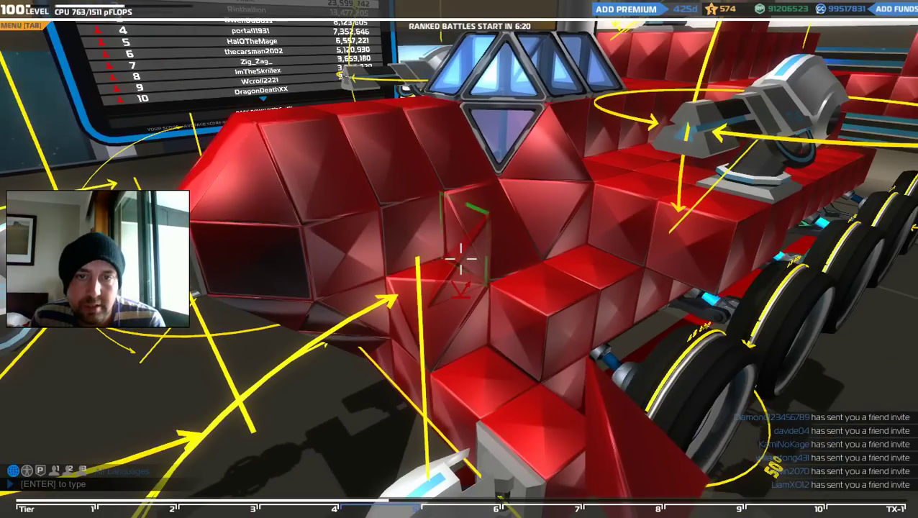
pyautogui.click(461, 258)
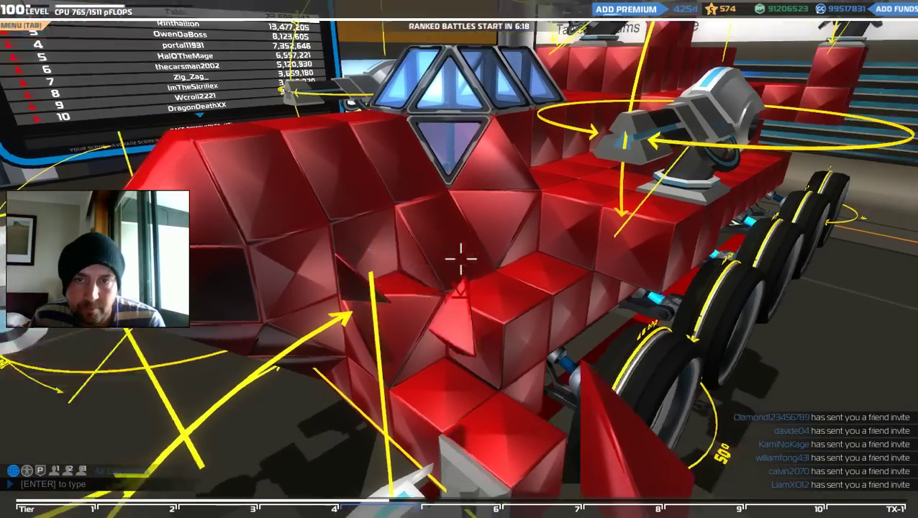
pyautogui.rightClick(461, 257)
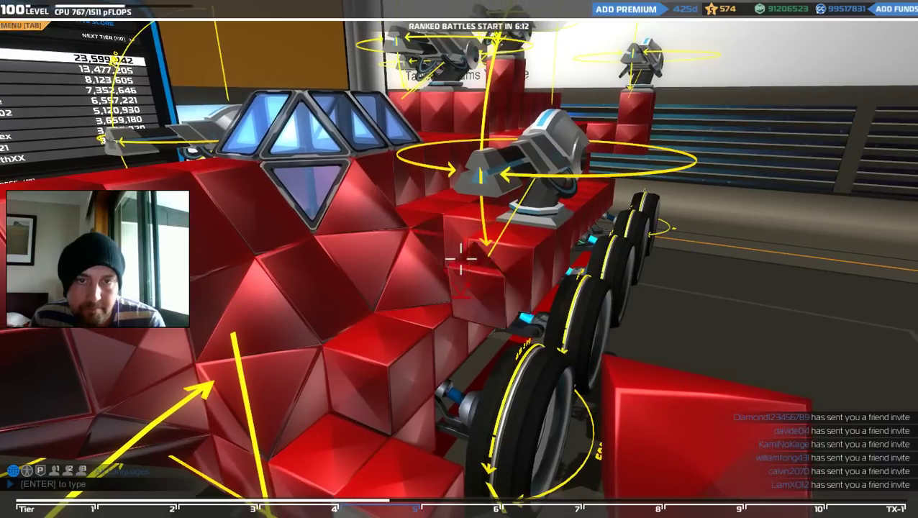
pyautogui.rightClick(460, 258)
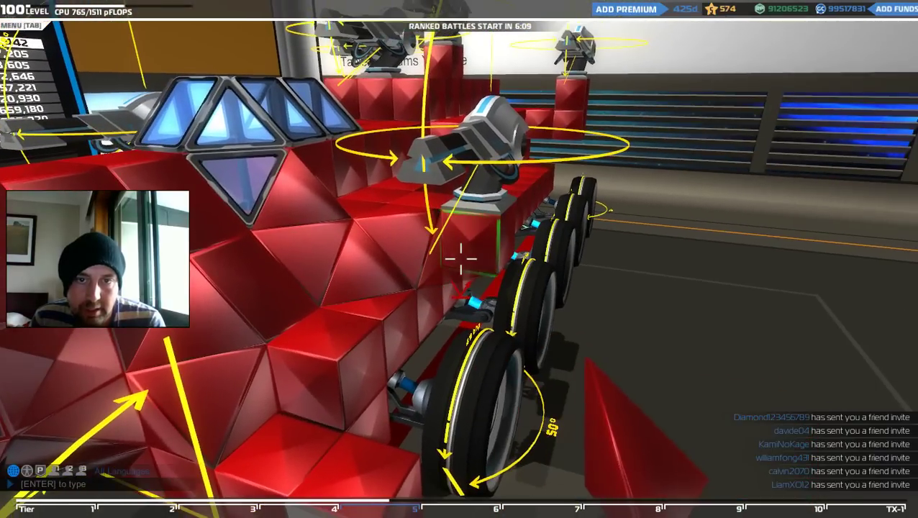
pyautogui.click(460, 257)
# Step: Place armour blocks above the side wheels and beside a weapon mount
pyautogui.press('w')
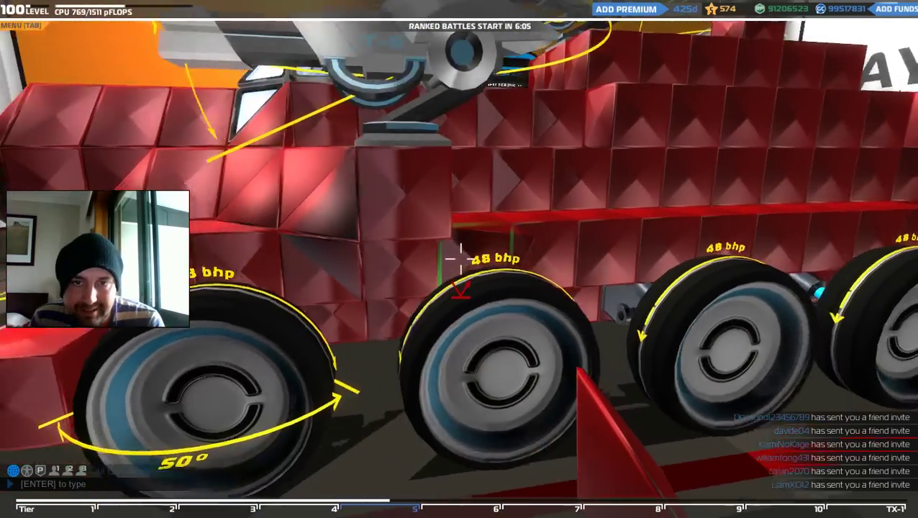
pyautogui.click(460, 258)
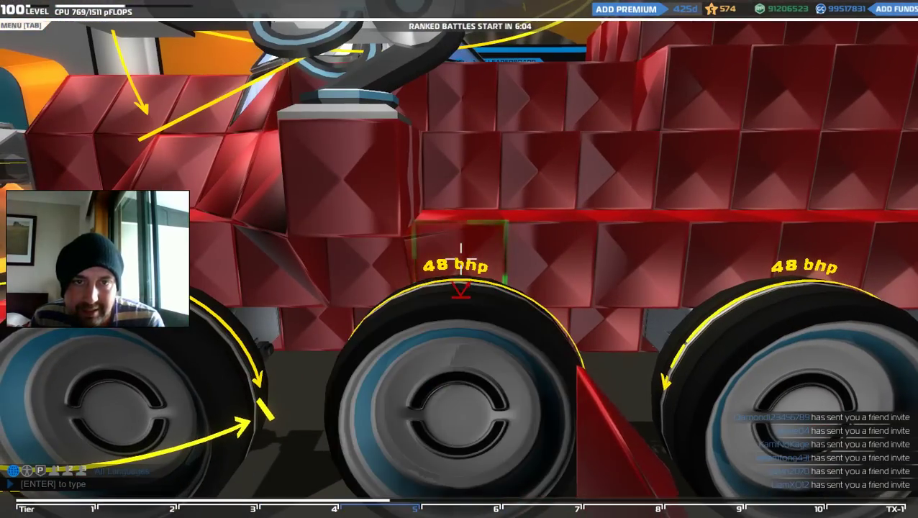
pyautogui.click(460, 258)
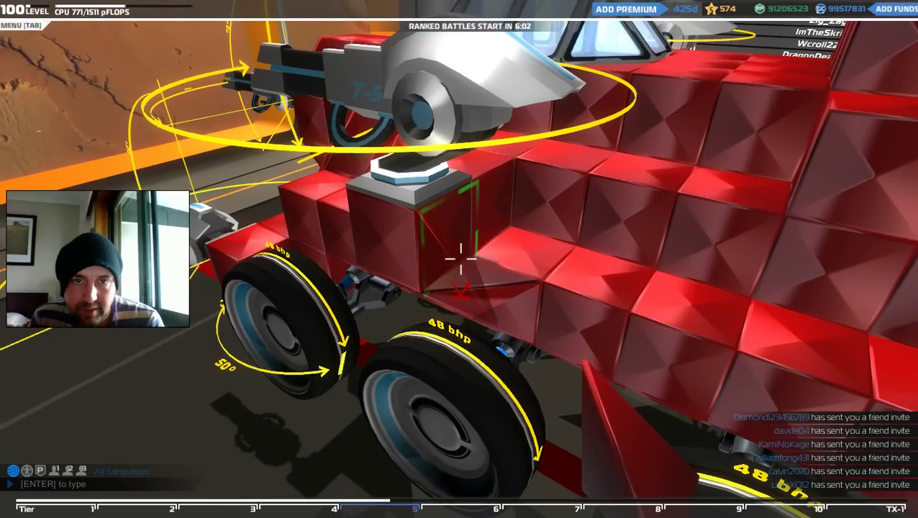
pyautogui.press('d')
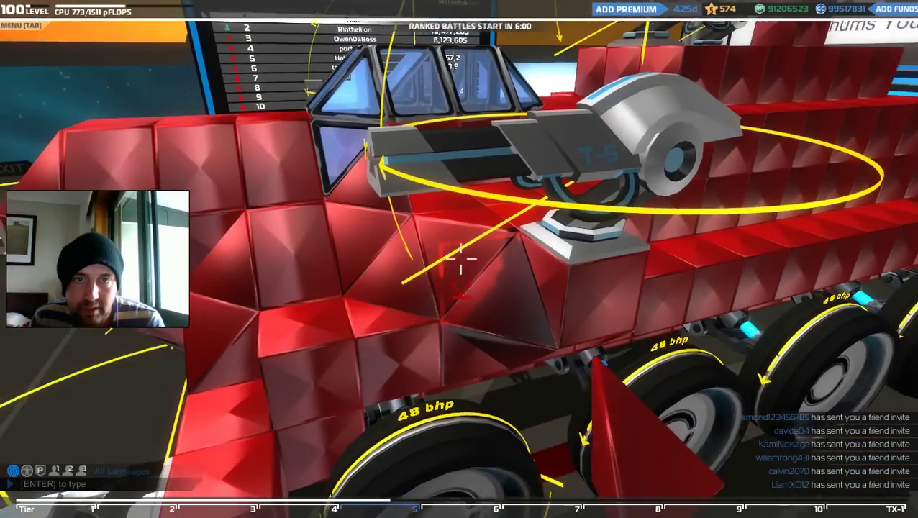
pyautogui.press('w')
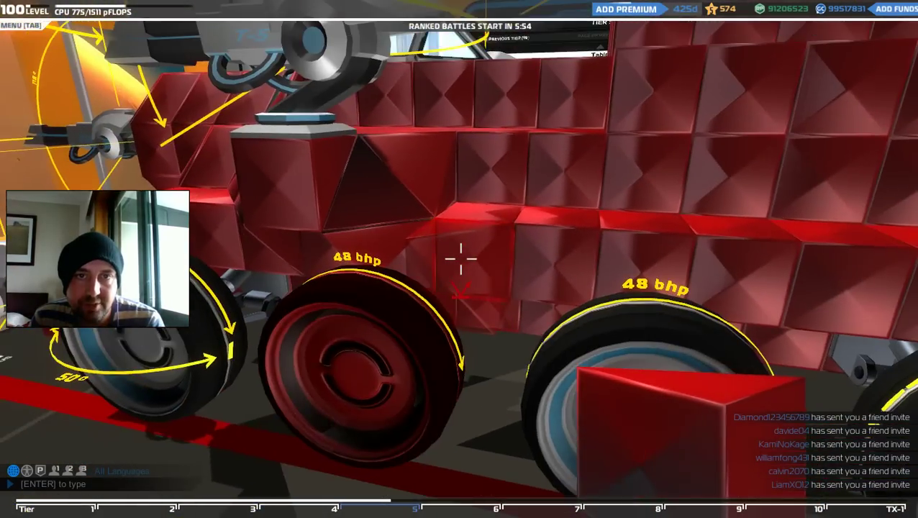
pyautogui.click(460, 258)
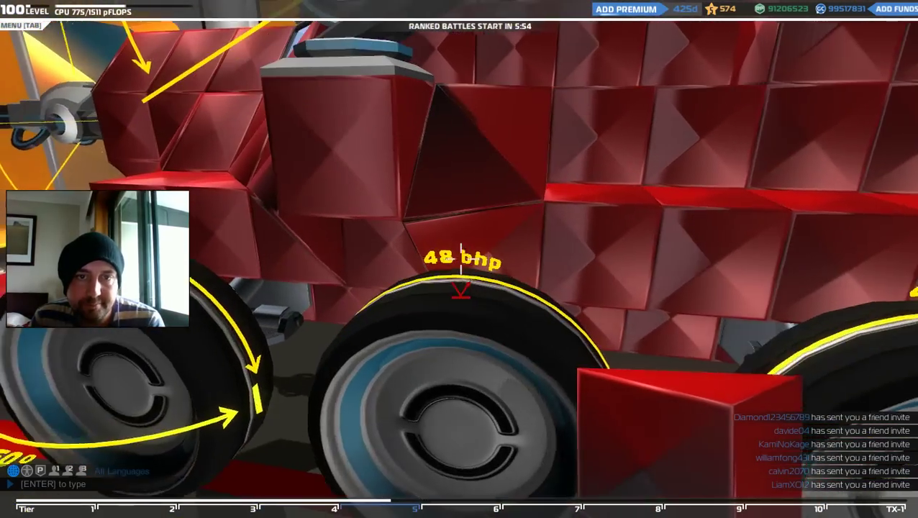
# Step: Fill the cockpit side wall with a wedge and armour blocks above the wheels
pyautogui.press('s')
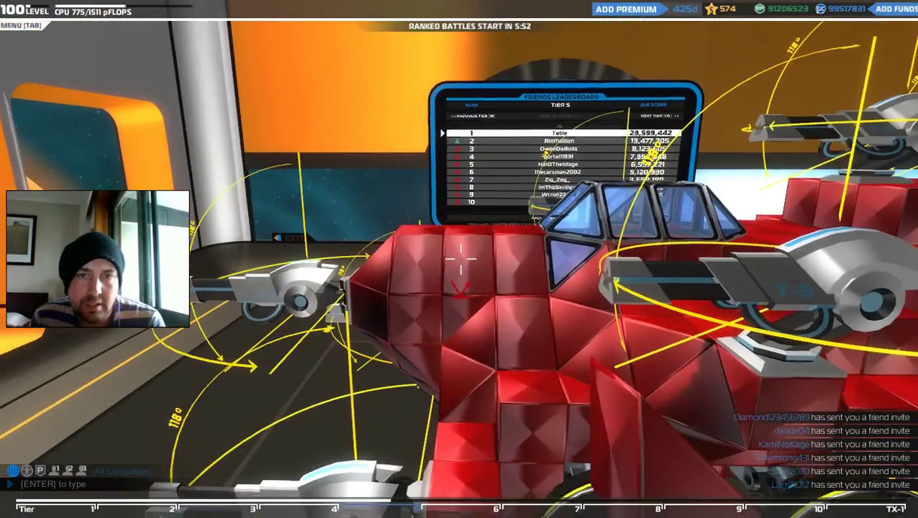
pyautogui.press('w')
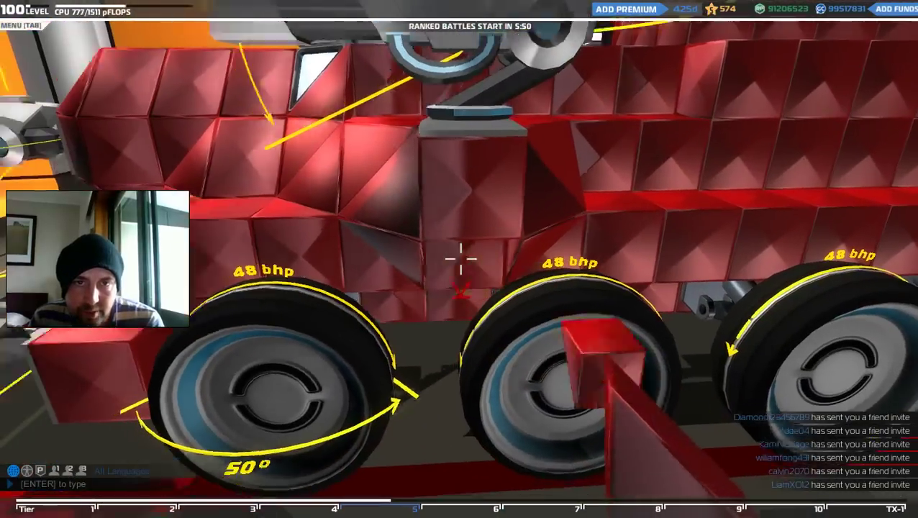
pyautogui.press('s')
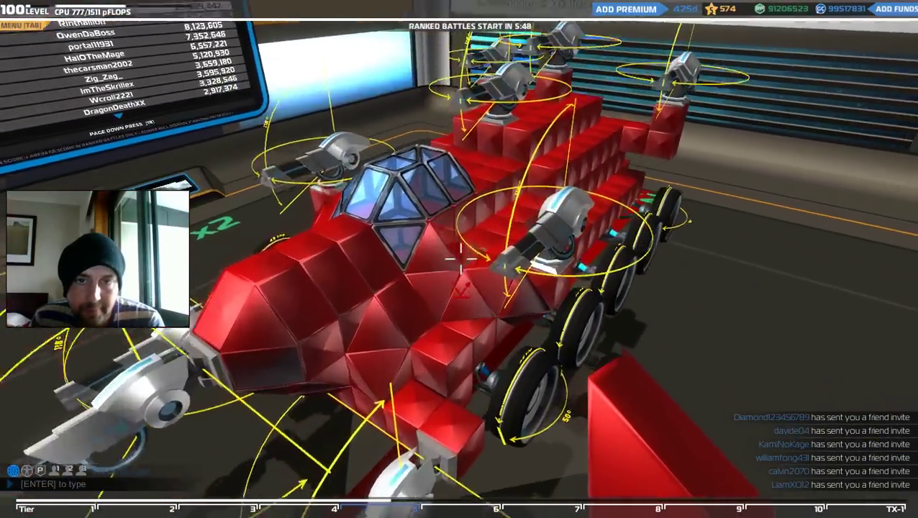
pyautogui.press('w')
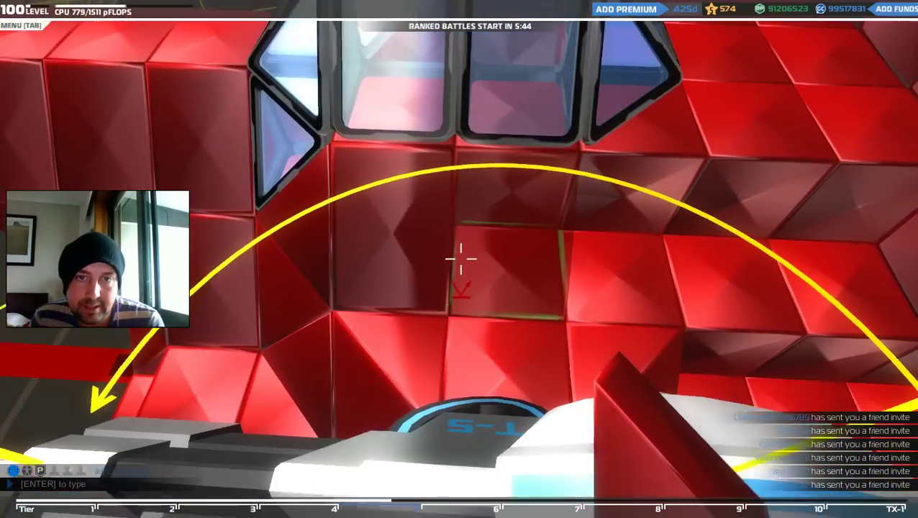
pyautogui.click(460, 258)
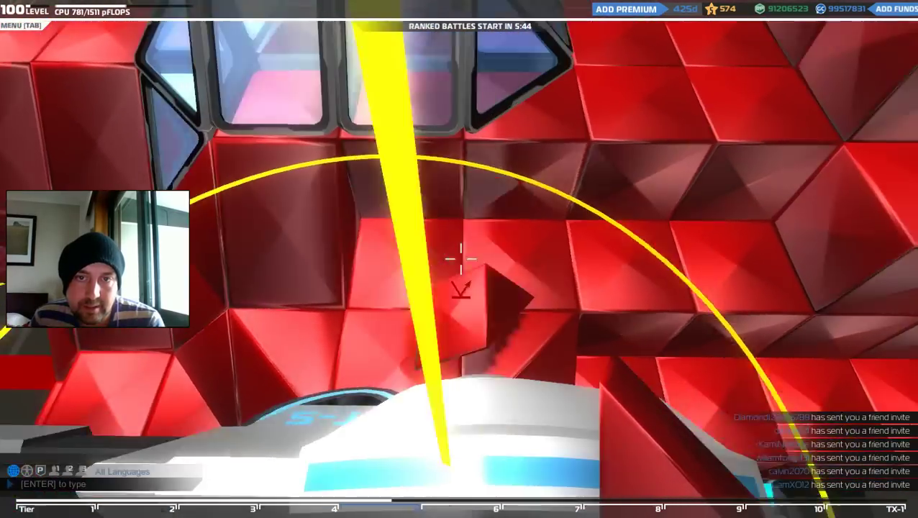
pyautogui.click(461, 258)
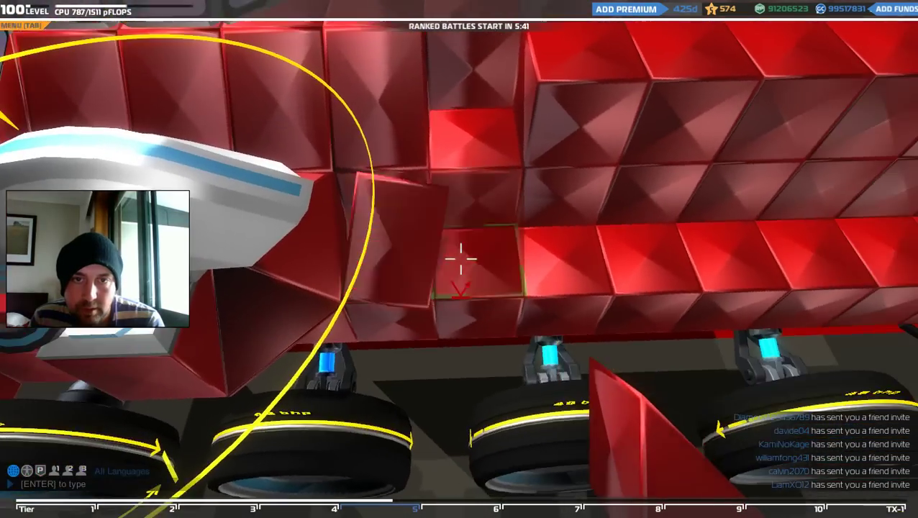
pyautogui.click(460, 258)
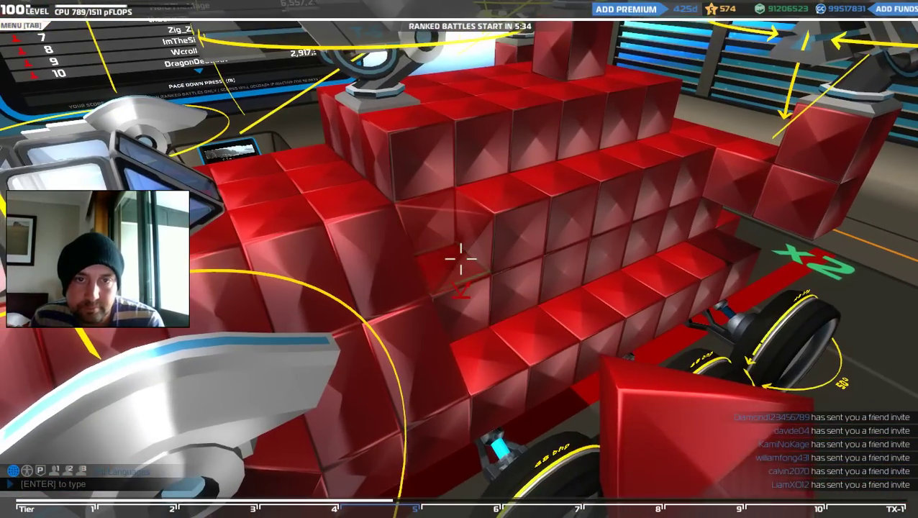
pyautogui.click(461, 258)
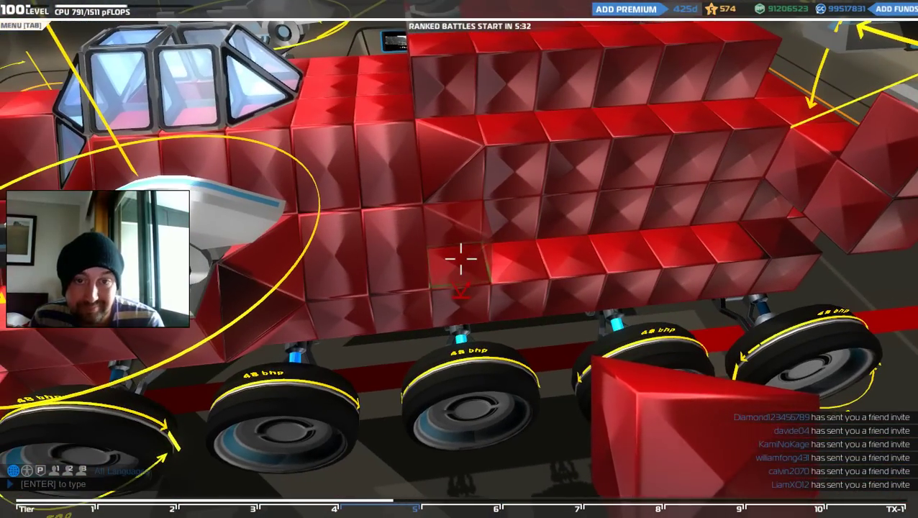
pyautogui.press('w')
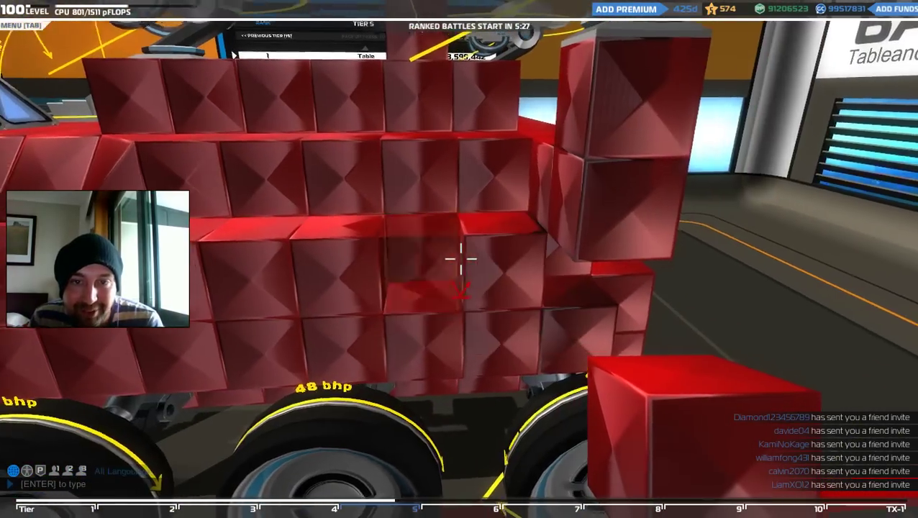
# Step: Place three red armour blocks on the rear side, then fly toward the front
pyautogui.click(460, 258)
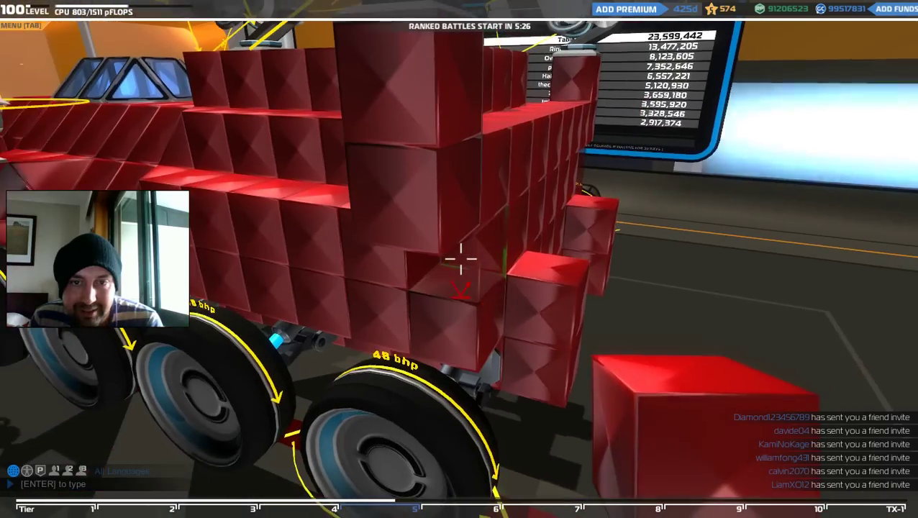
pyautogui.click(461, 257)
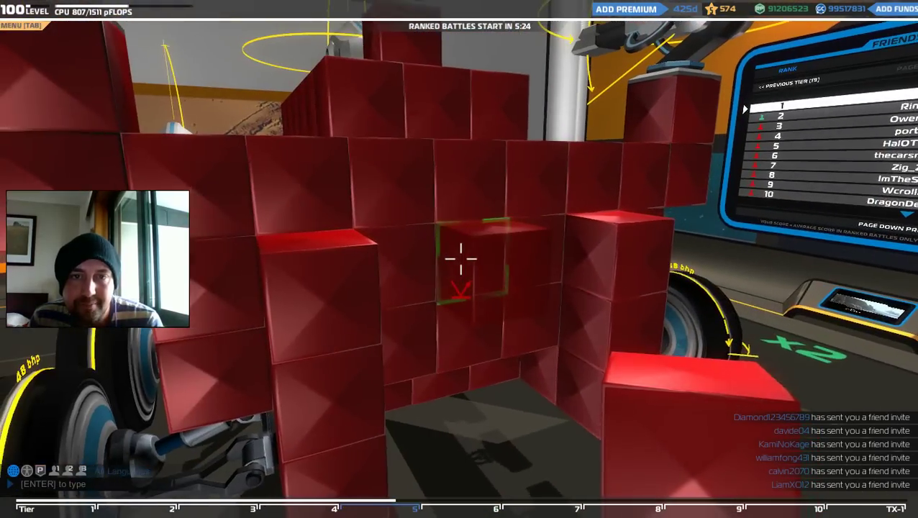
pyautogui.click(461, 257)
pyautogui.press('s')
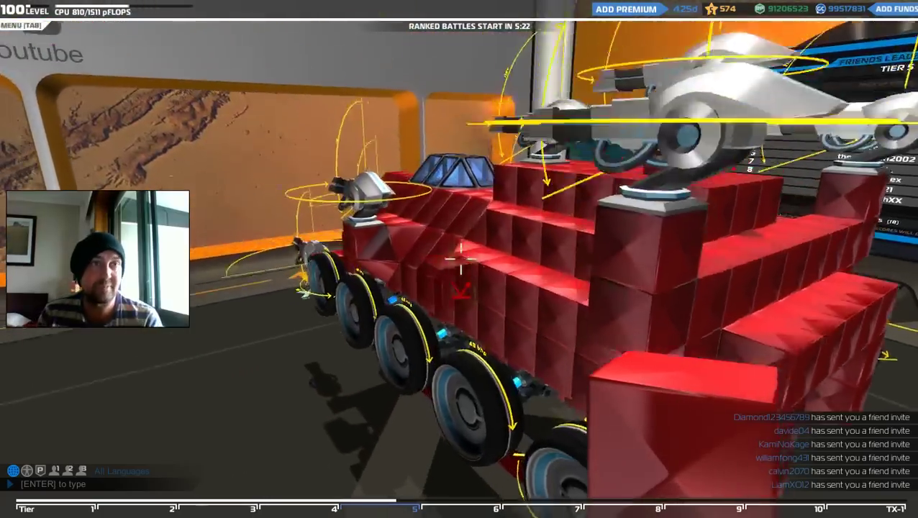
pyautogui.press('w')
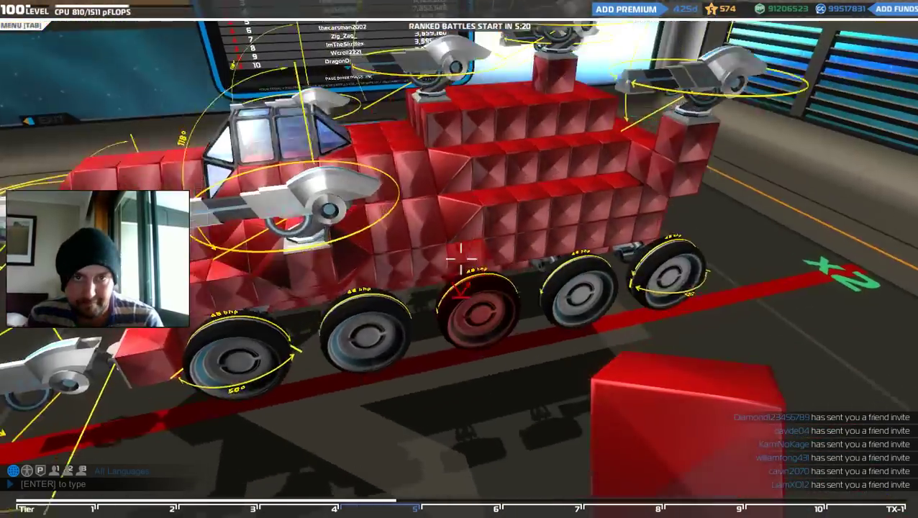
pyautogui.press('w')
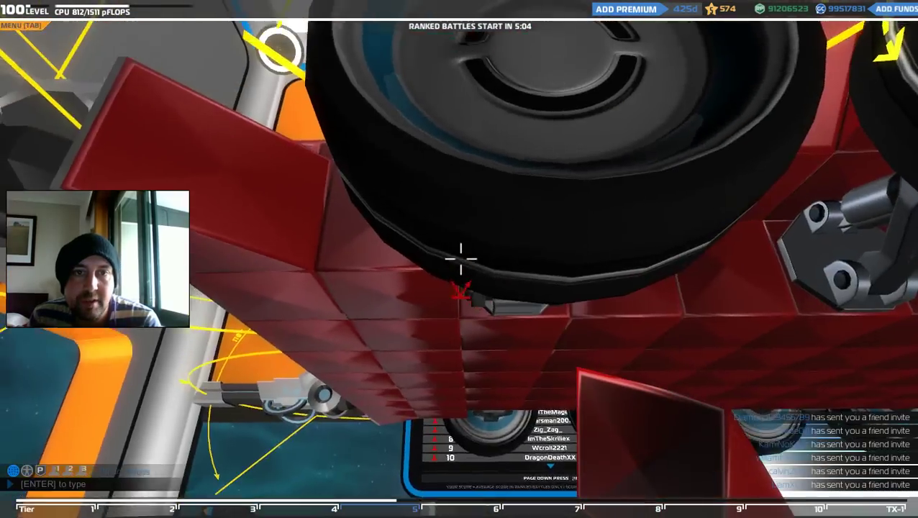
# Step: Plate the chassis underside, front to back, with red armour cubes
pyautogui.click(461, 259)
pyautogui.rightClick(460, 259)
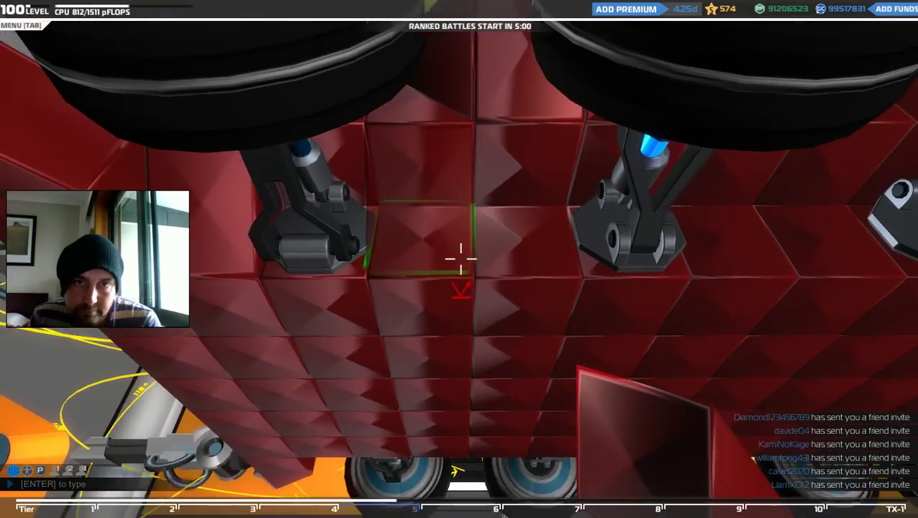
pyautogui.click(461, 259)
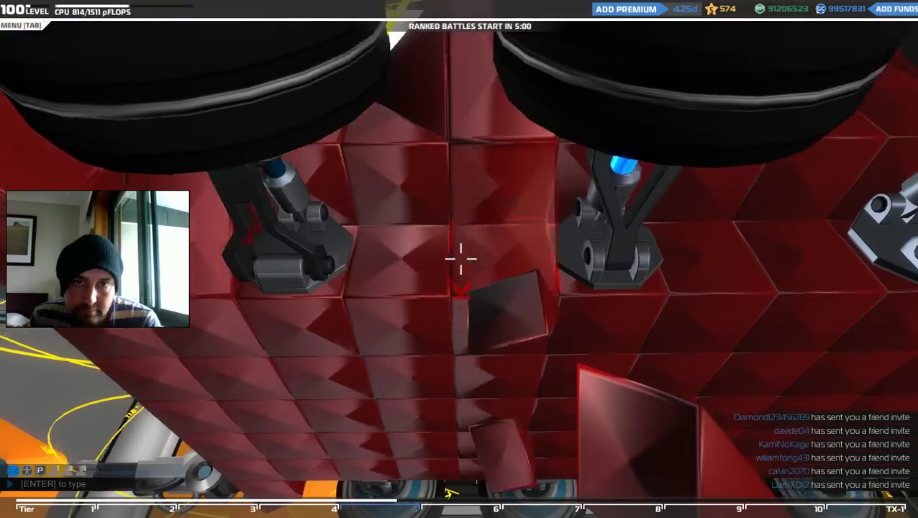
pyautogui.click(460, 259)
pyautogui.click(460, 259)
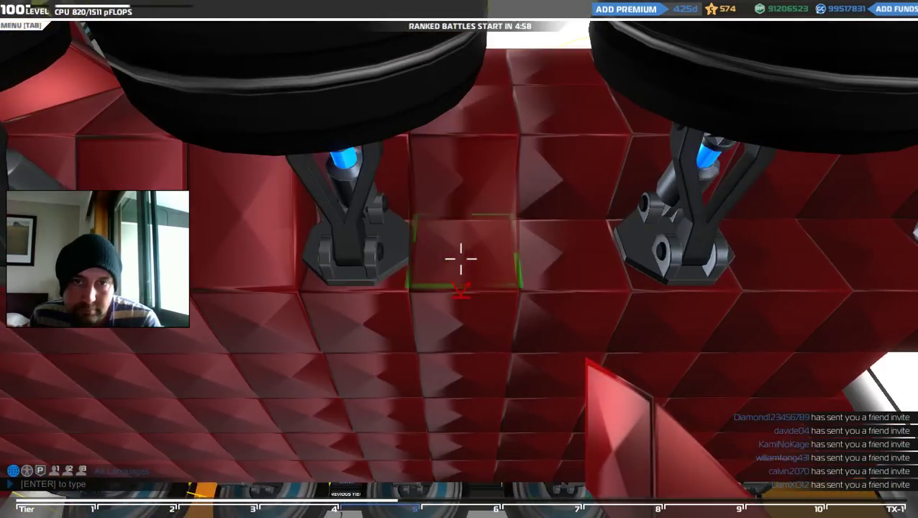
pyautogui.click(461, 259)
pyautogui.click(461, 259)
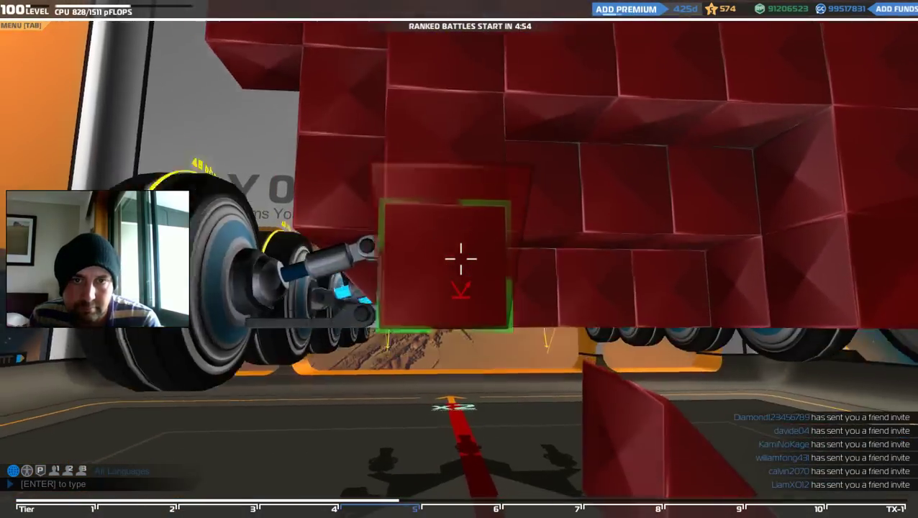
pyautogui.click(461, 259)
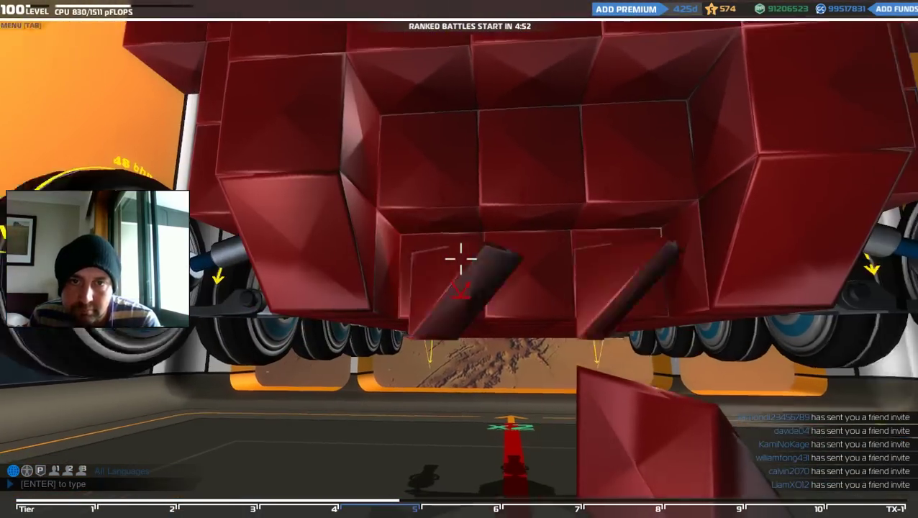
pyautogui.click(460, 259)
pyautogui.click(460, 259)
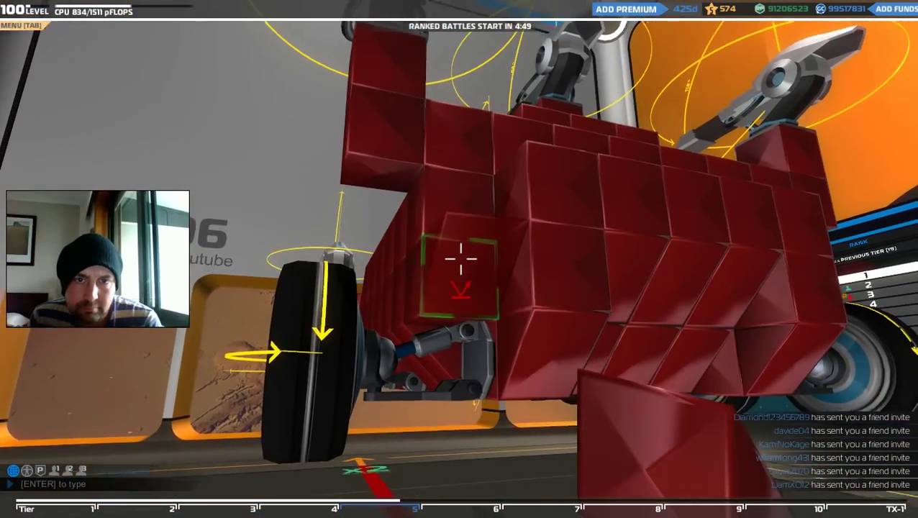
# Step: Build up the robot's front face with red cubes, removing one stray block
pyautogui.click(460, 259)
pyautogui.click(461, 259)
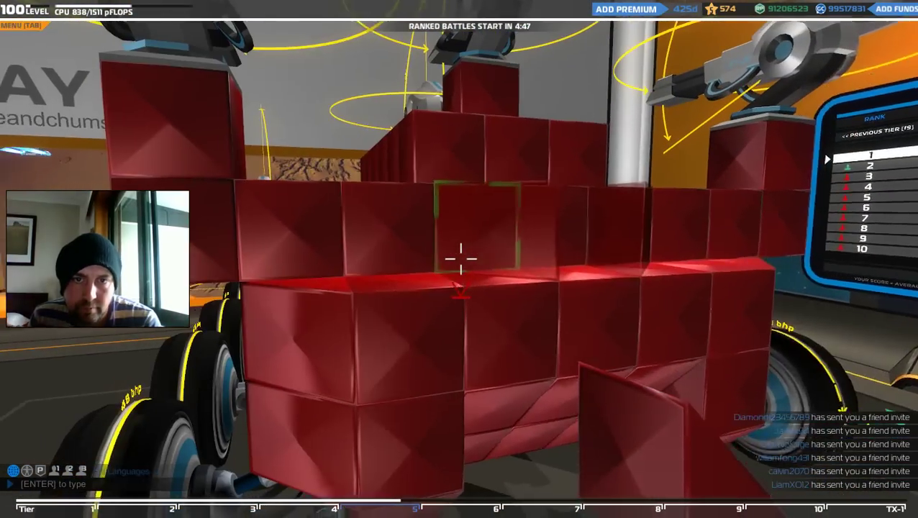
pyautogui.click(460, 259)
pyautogui.click(461, 259)
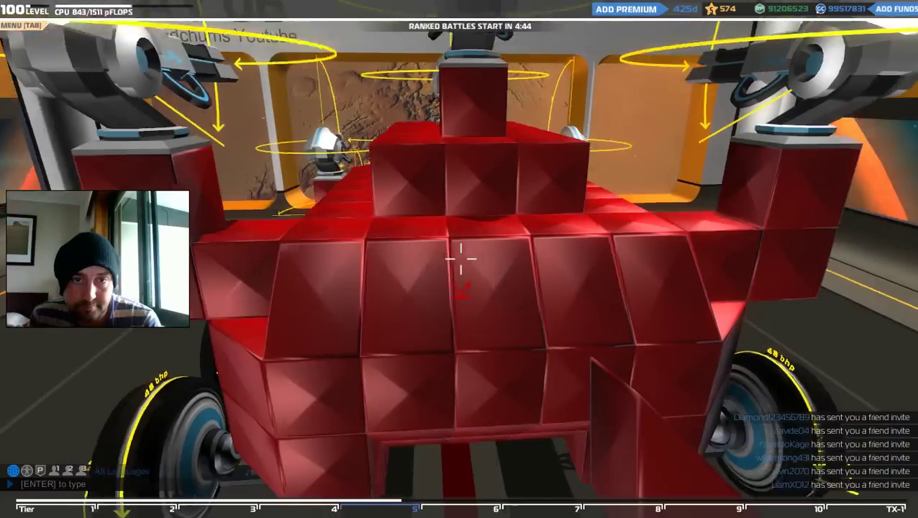
pyautogui.click(461, 259)
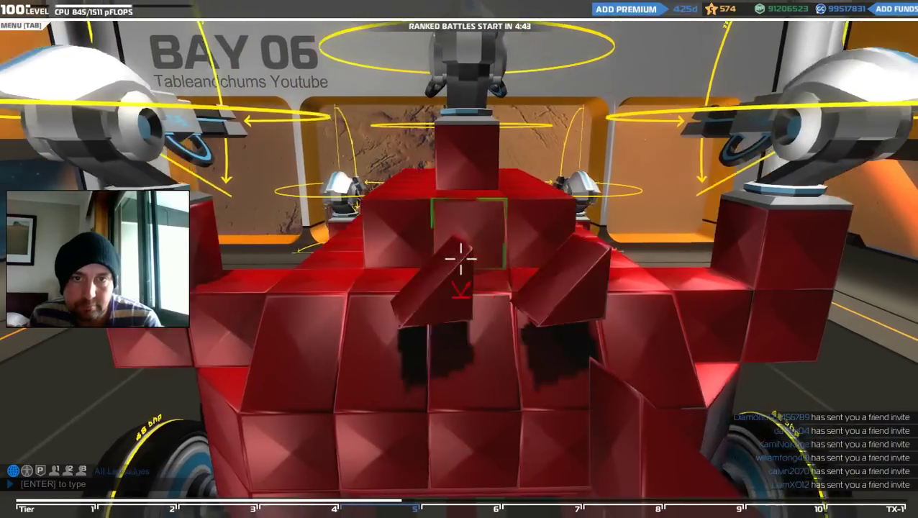
pyautogui.click(460, 259)
pyautogui.rightClick(460, 259)
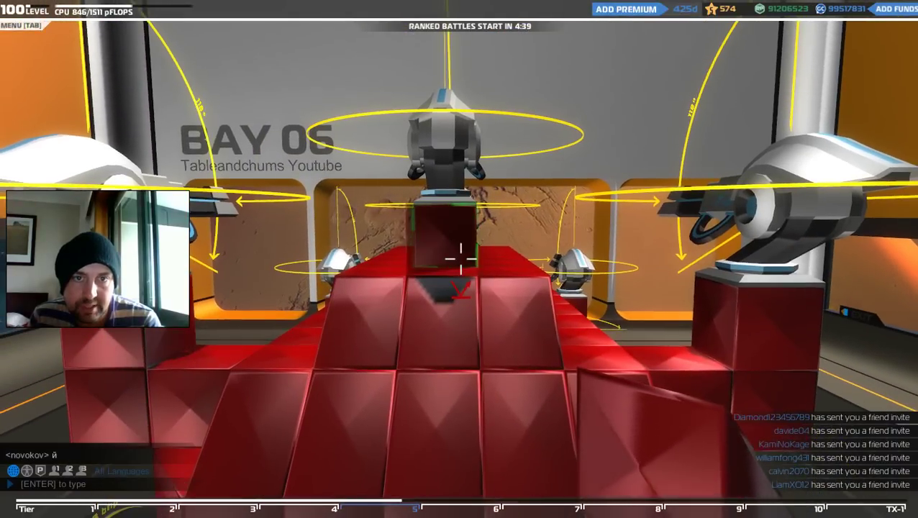
# Step: Patch the remaining side-wall gaps above the wheels with armour blocks
pyautogui.click(460, 259)
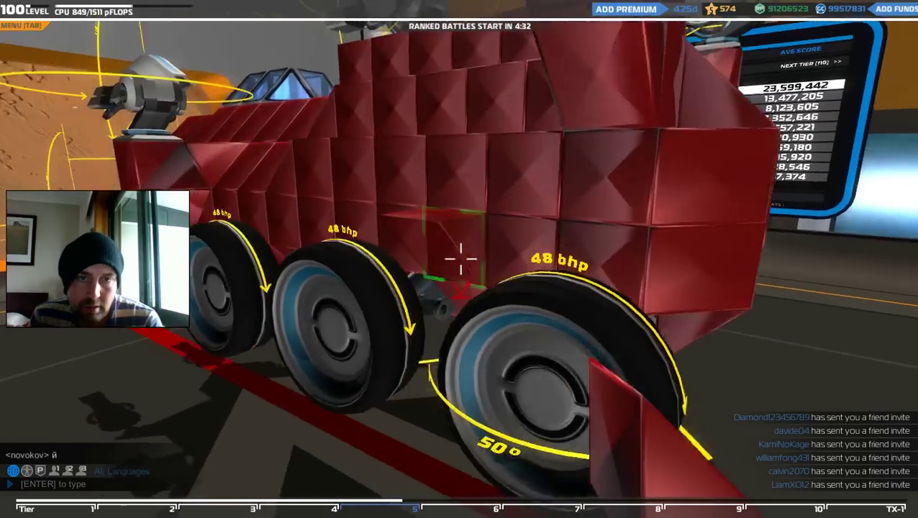
pyautogui.click(461, 259)
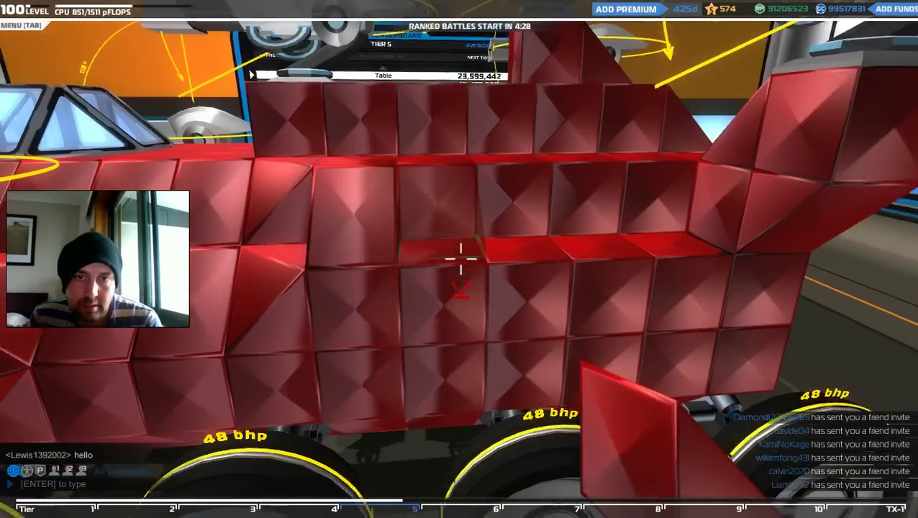
pyautogui.click(460, 259)
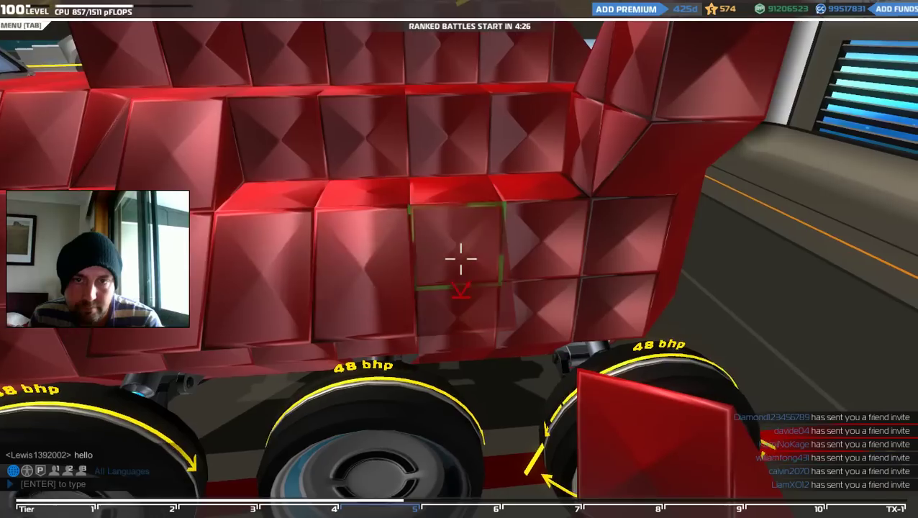
pyautogui.click(461, 259)
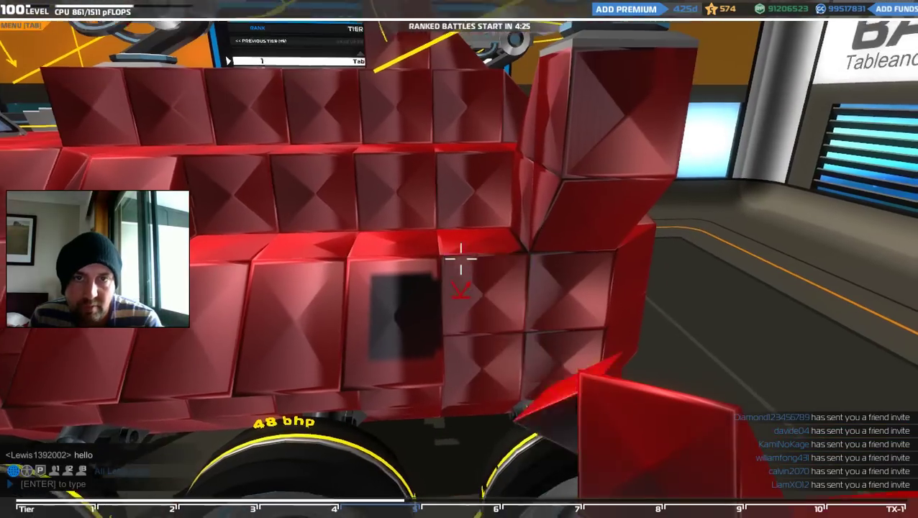
pyautogui.click(461, 259)
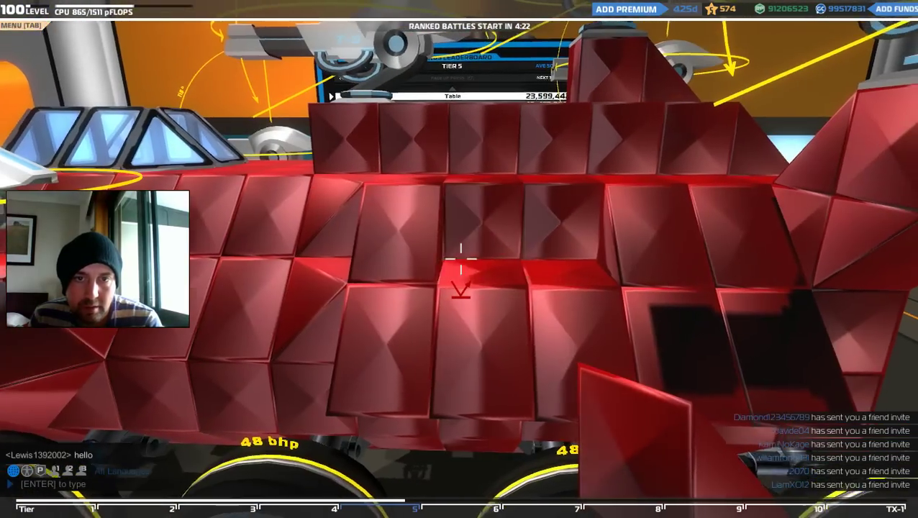
pyautogui.click(461, 260)
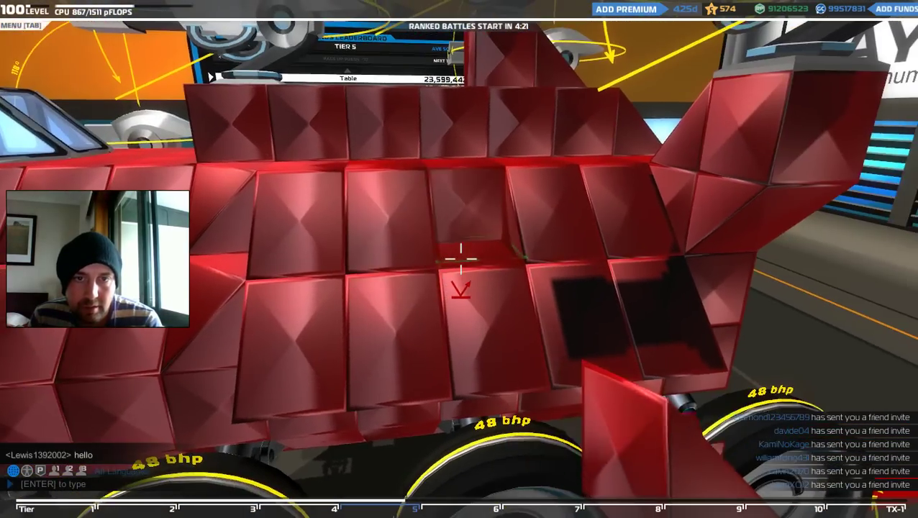
pyautogui.click(460, 259)
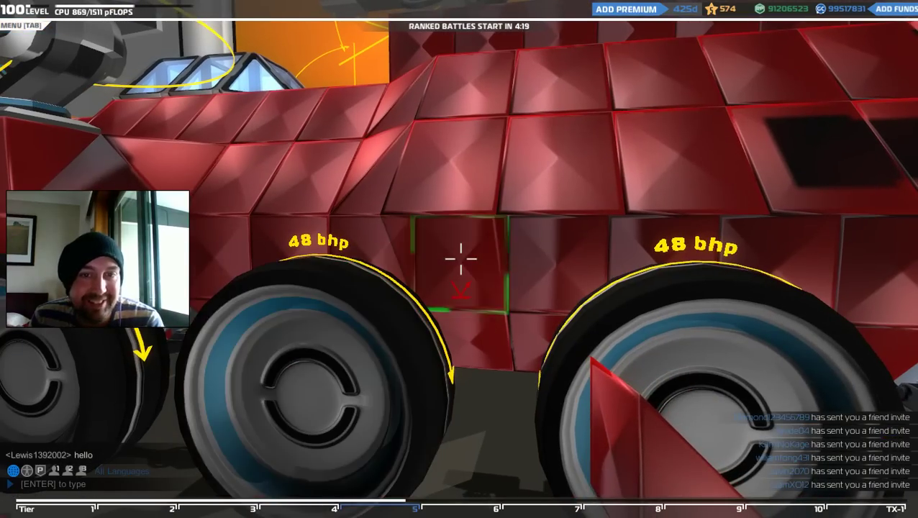
pyautogui.click(460, 259)
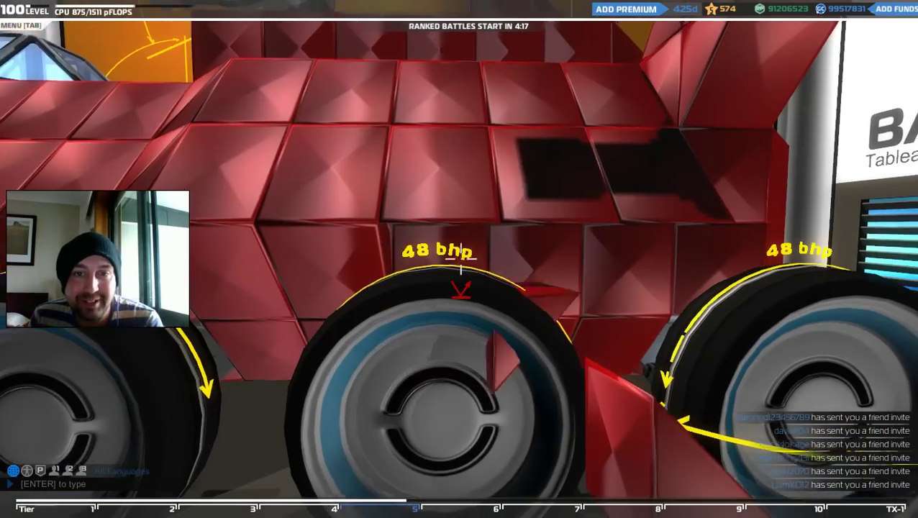
pyautogui.press('s')
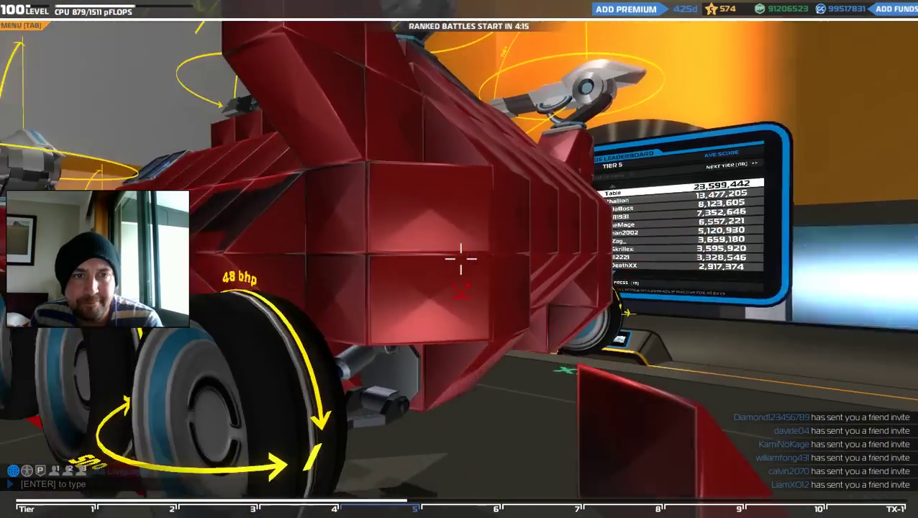
pyautogui.press('q')
pyautogui.scroll(-5, 525, 273)
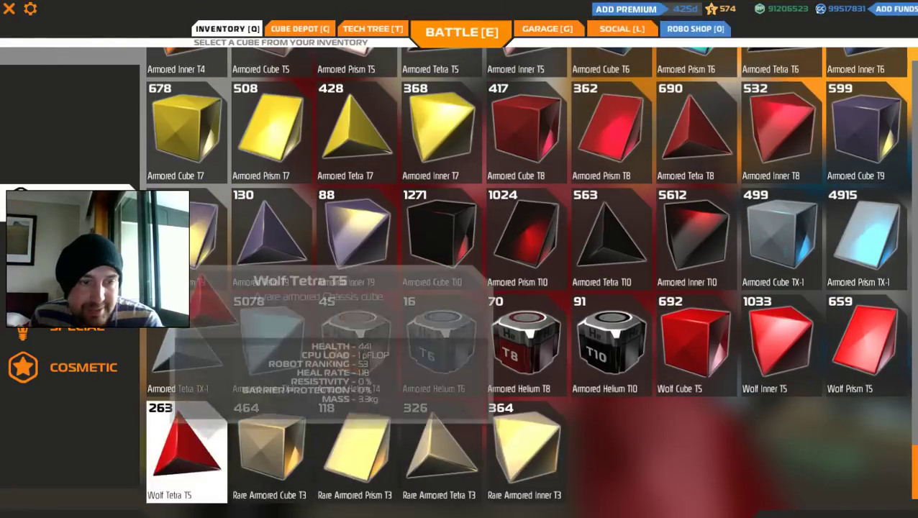
pyautogui.click(185, 446)
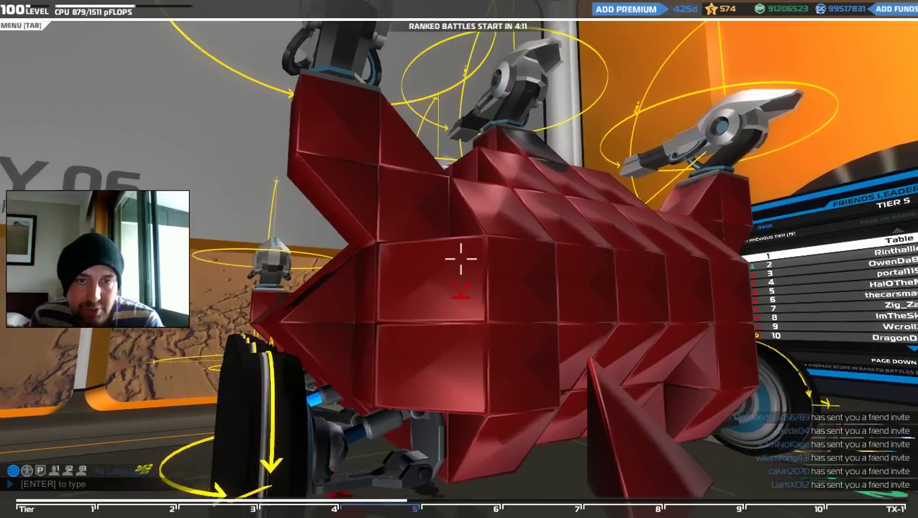
pyautogui.press('a')
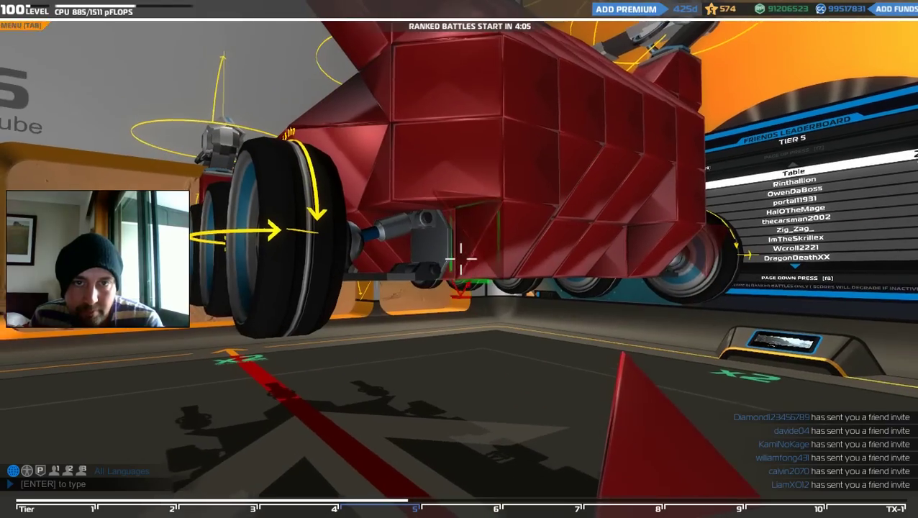
pyautogui.press('d')
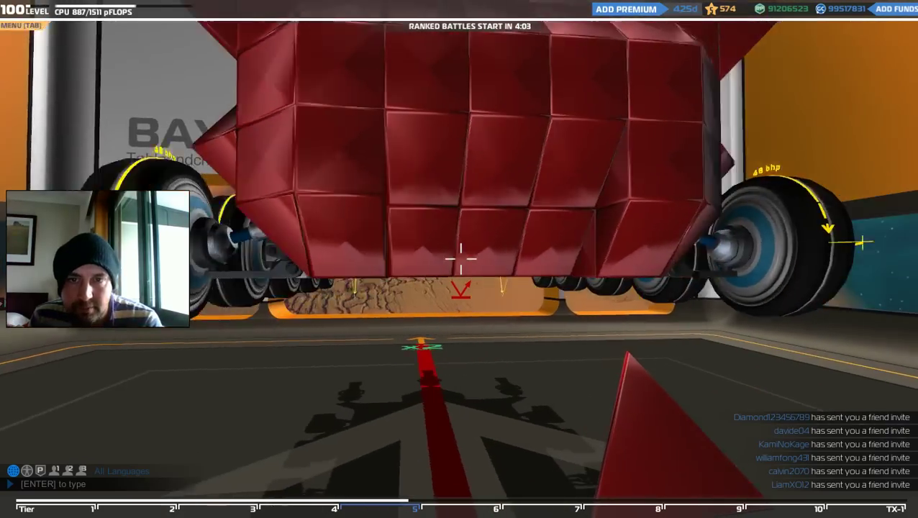
pyautogui.press('d')
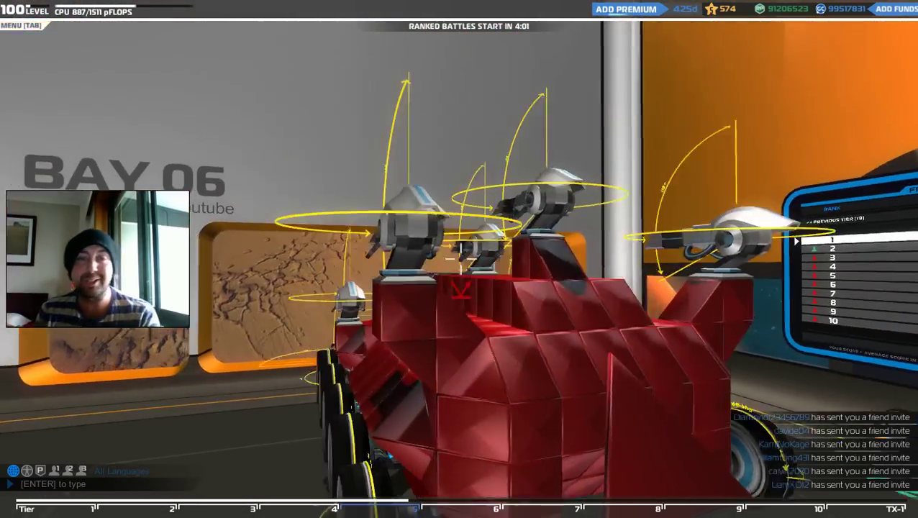
pyautogui.press('w')
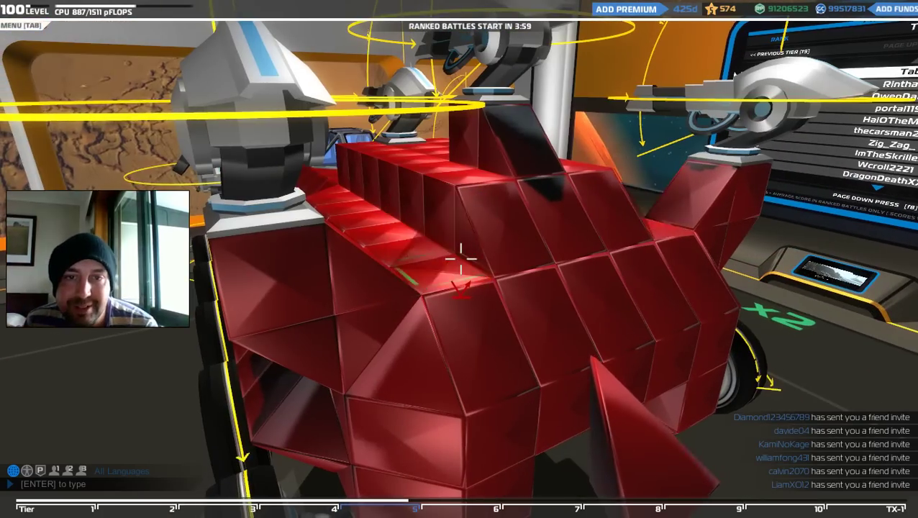
pyautogui.press('w')
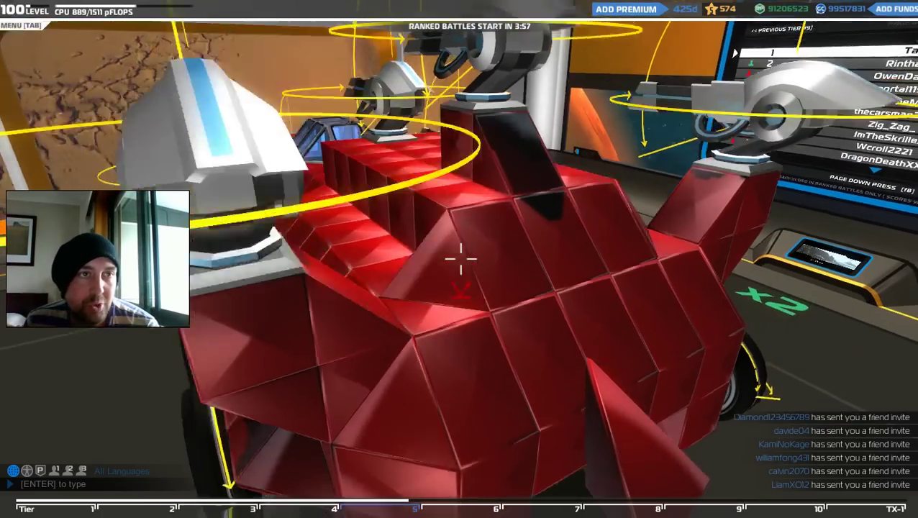
pyautogui.press('w')
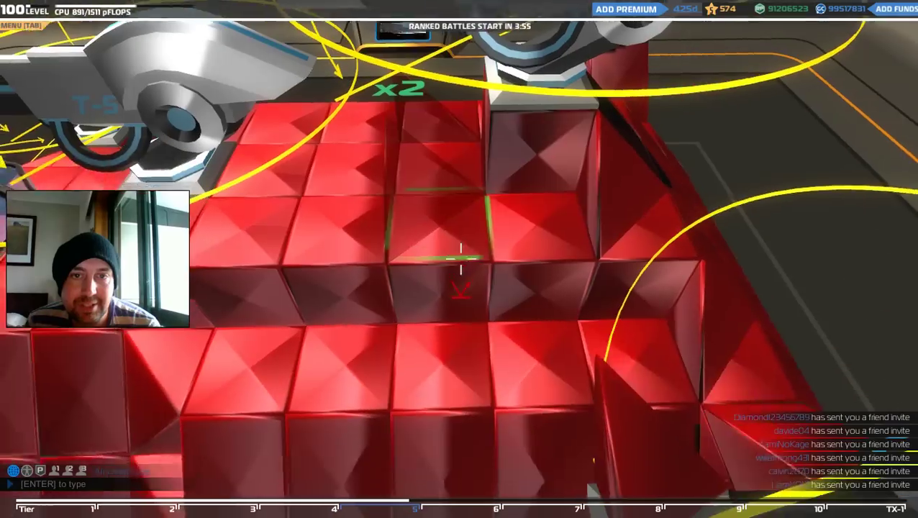
pyautogui.press('s')
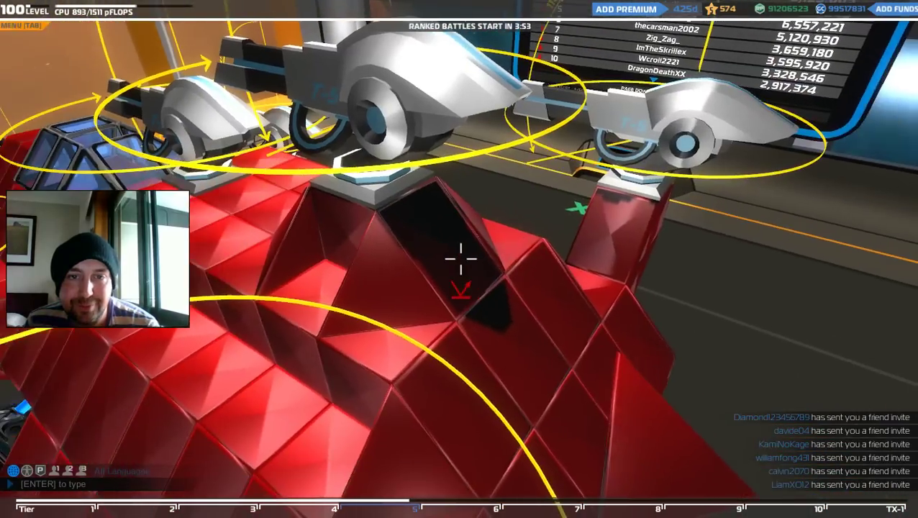
pyautogui.press('w')
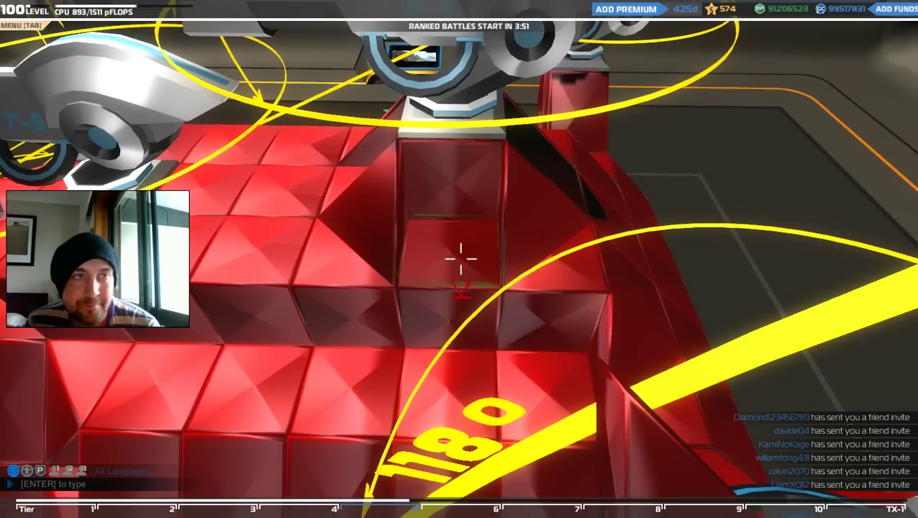
pyautogui.press('s')
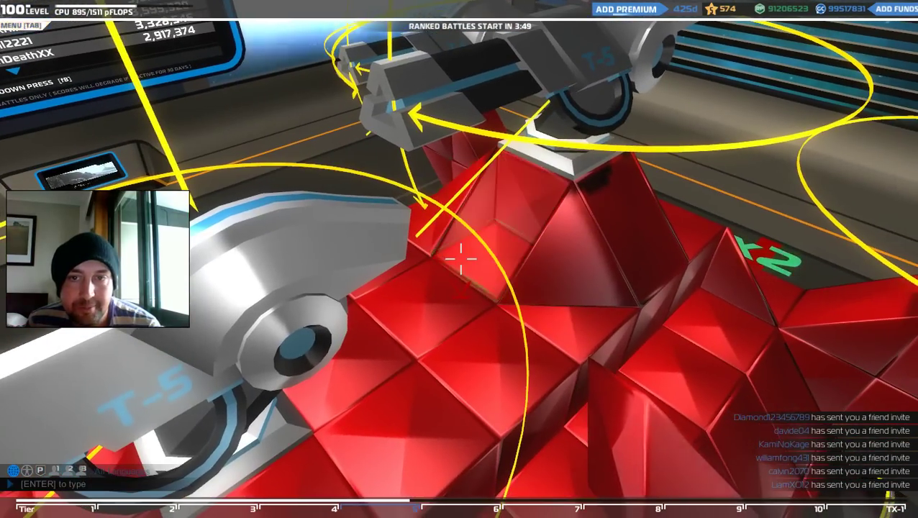
pyautogui.press('s')
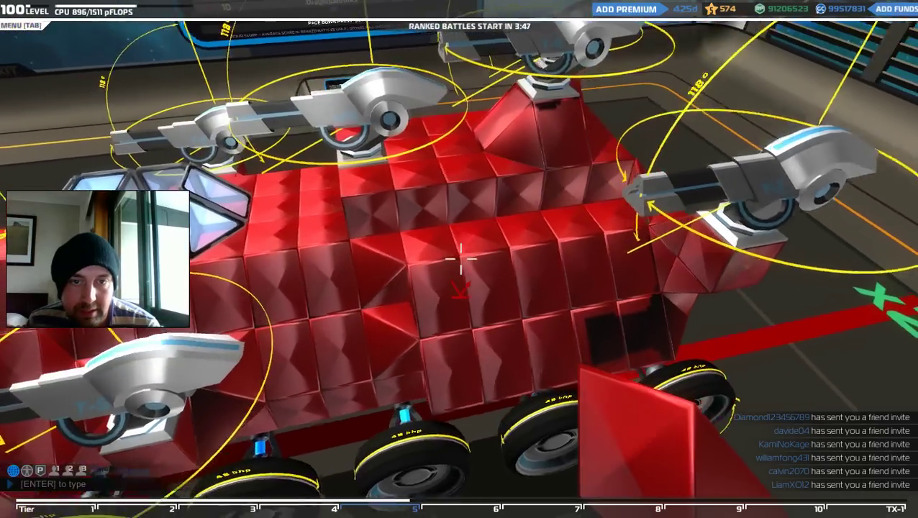
pyautogui.press('w')
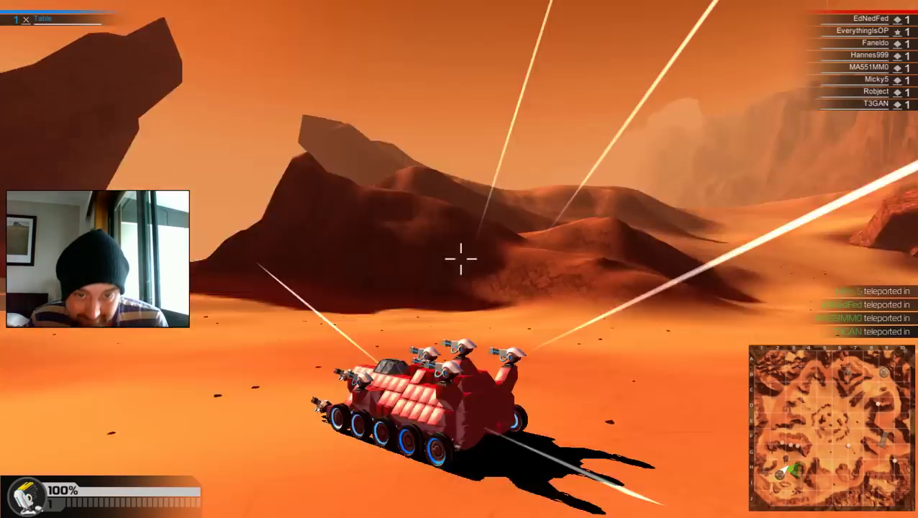
# Step: Drive past the landing pad and down the sandy valley, firing the SMGs
pyautogui.press('w')
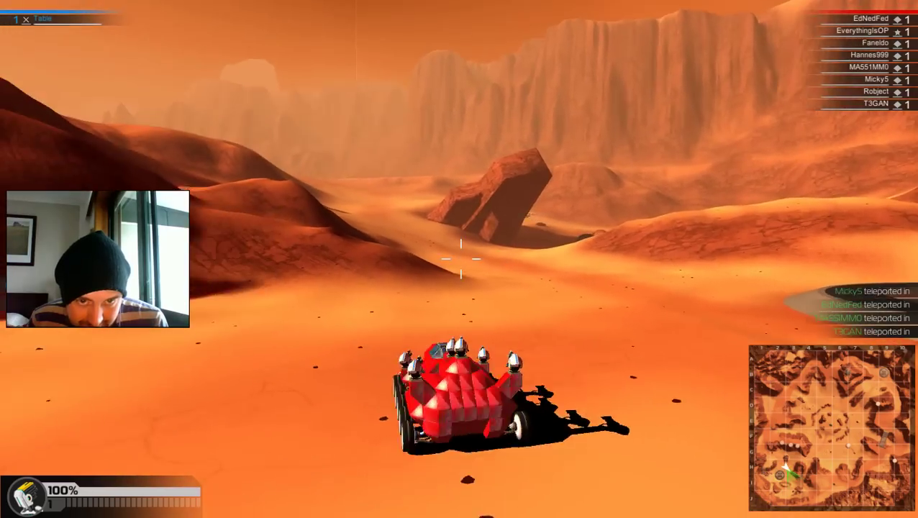
pyautogui.press('w')
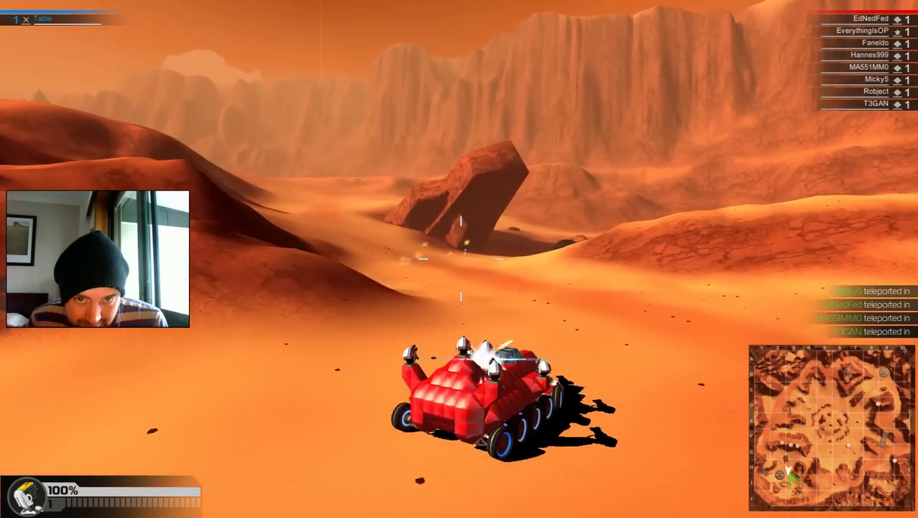
pyautogui.press('w')
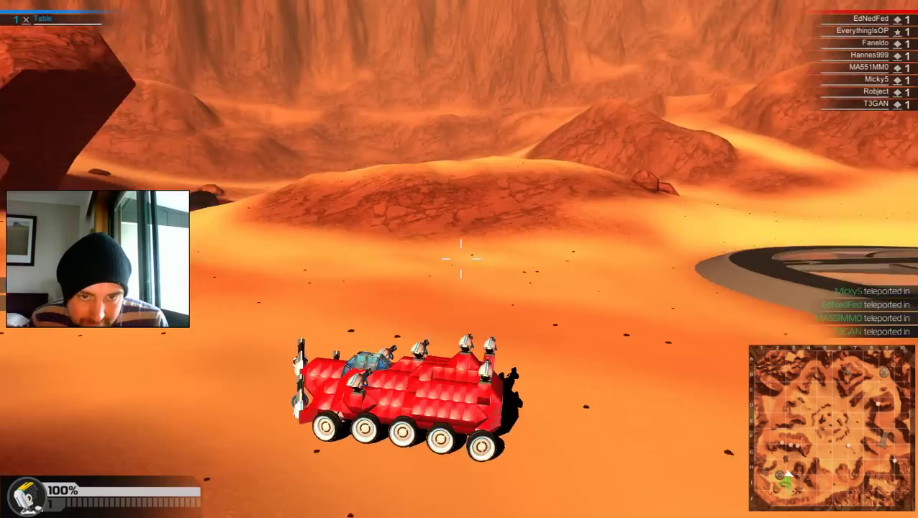
pyautogui.press('w')
pyautogui.click(461, 259)
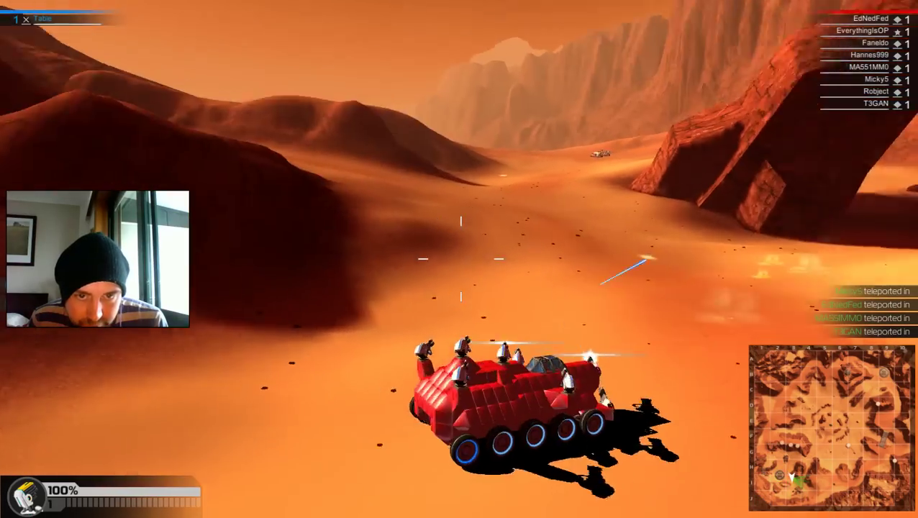
pyautogui.press('d')
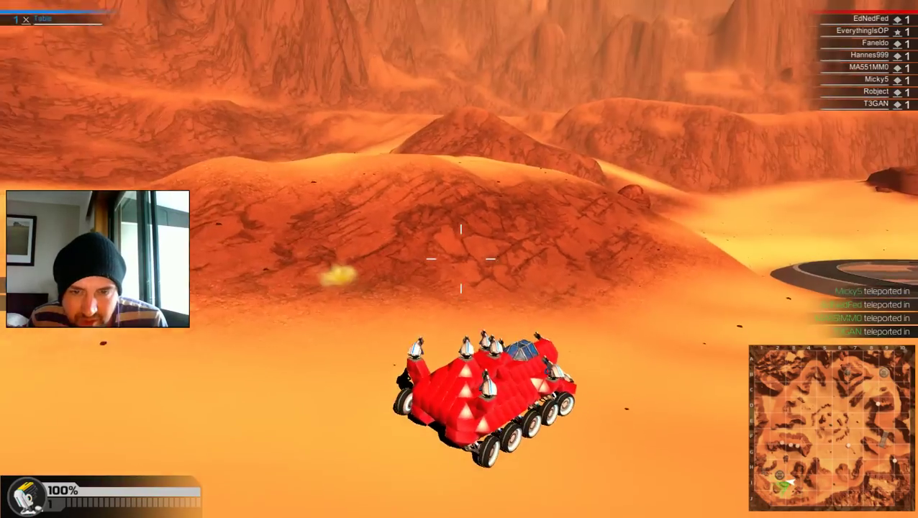
pyautogui.press('a')
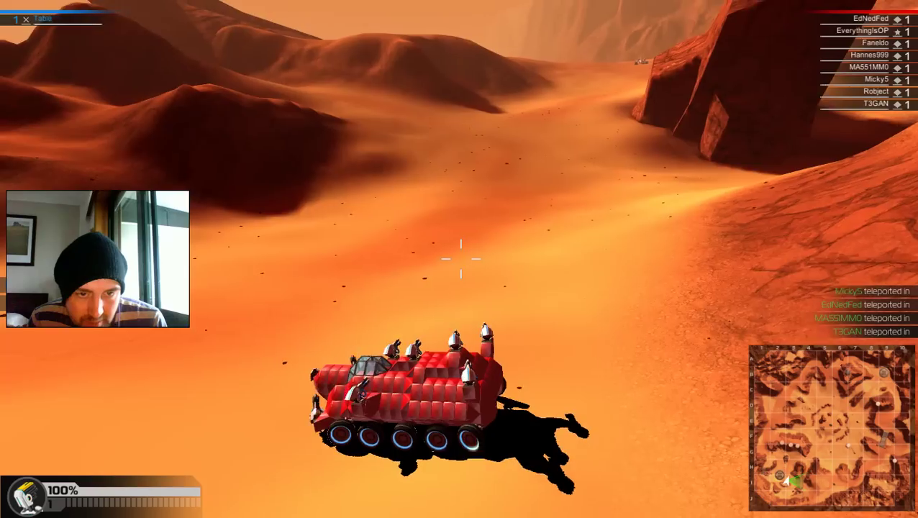
pyautogui.press('a')
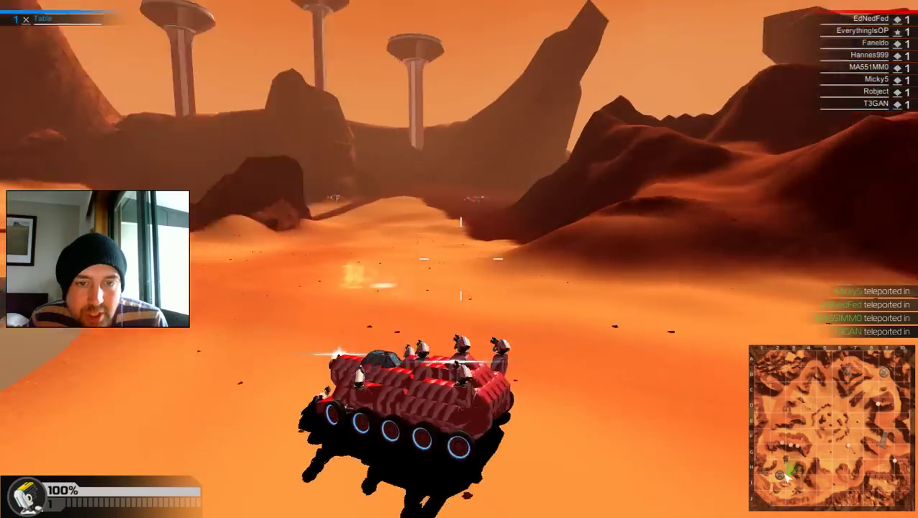
pyautogui.click(460, 259)
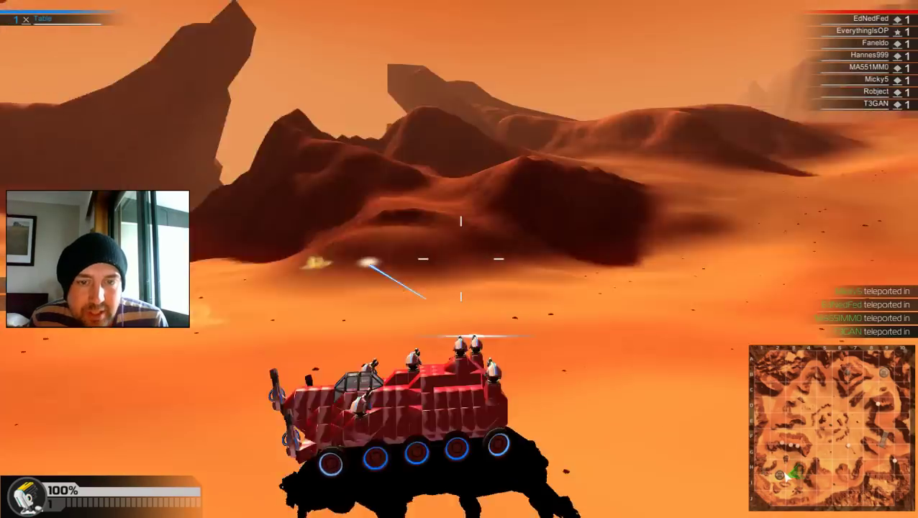
# Step: Fire a burst near the rock pillars, then pause and exit practice
pyautogui.press('d')
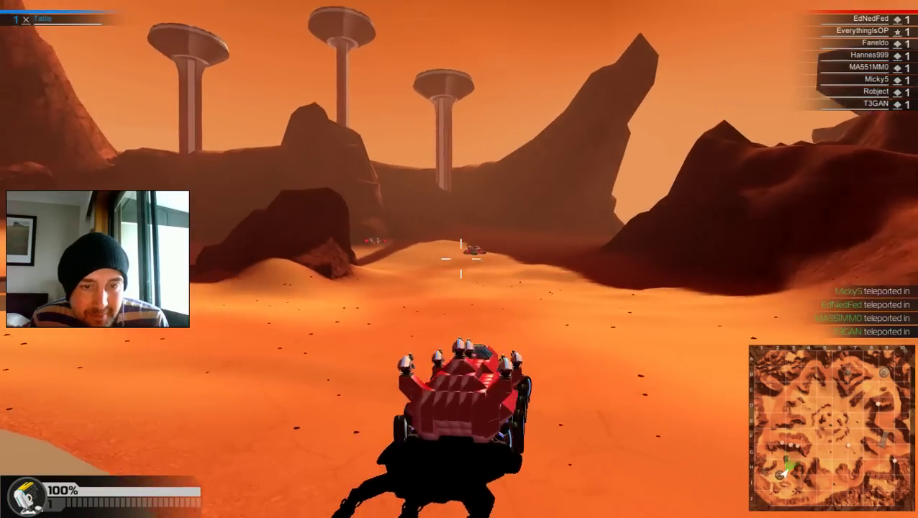
pyautogui.press('d')
pyautogui.click(461, 259)
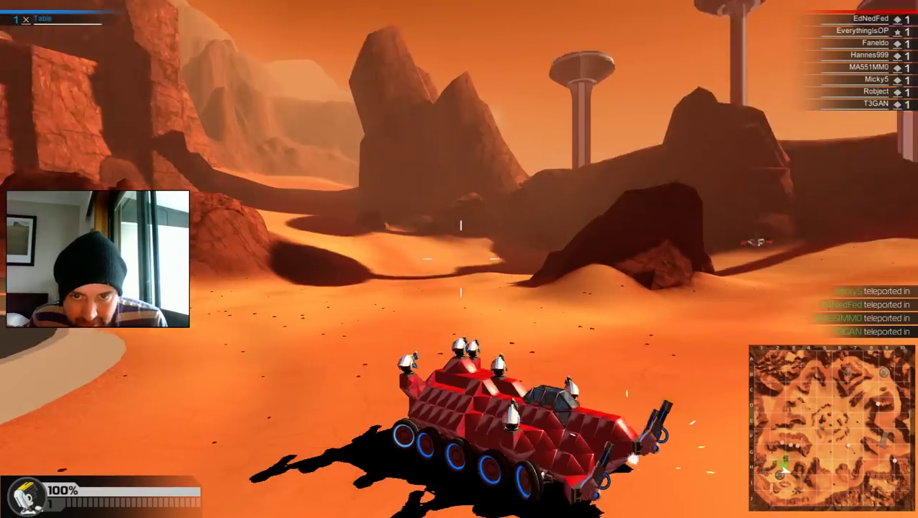
pyautogui.press('a')
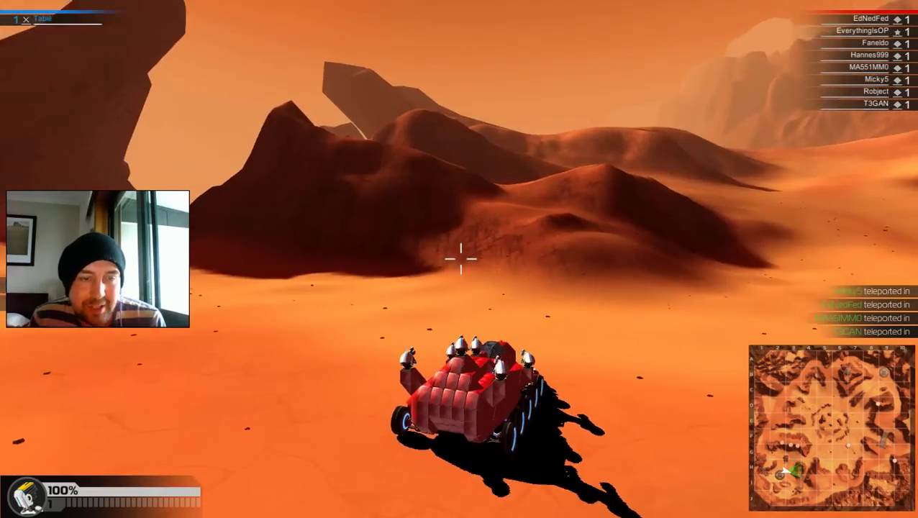
pyautogui.press('Escape')
pyautogui.press('Escape')
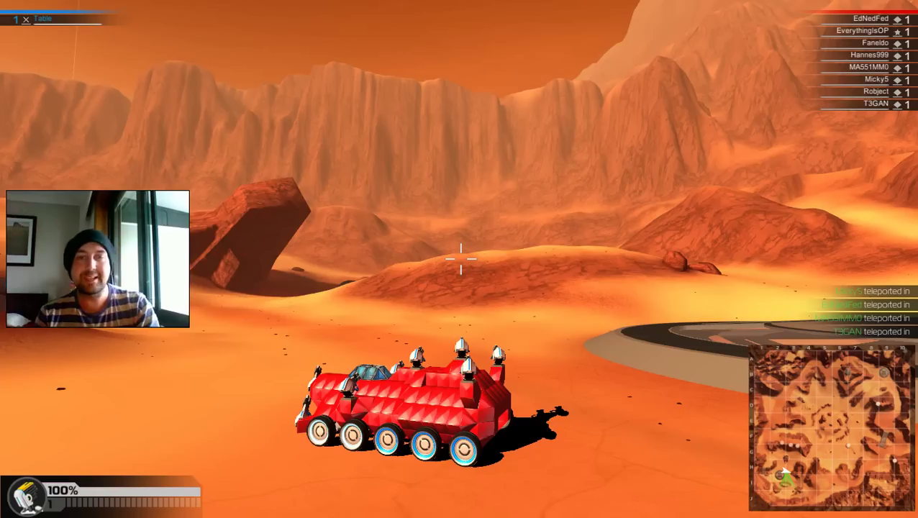
pyautogui.press('Escape')
pyautogui.press('Escape')
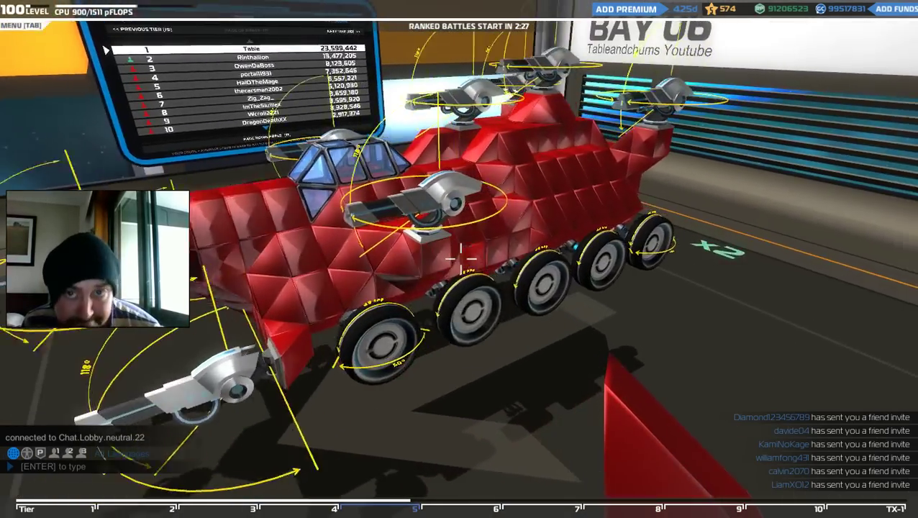
# Step: Check the saved-robot list, then orbit to view the finished red car's side
pyautogui.press('Tab')
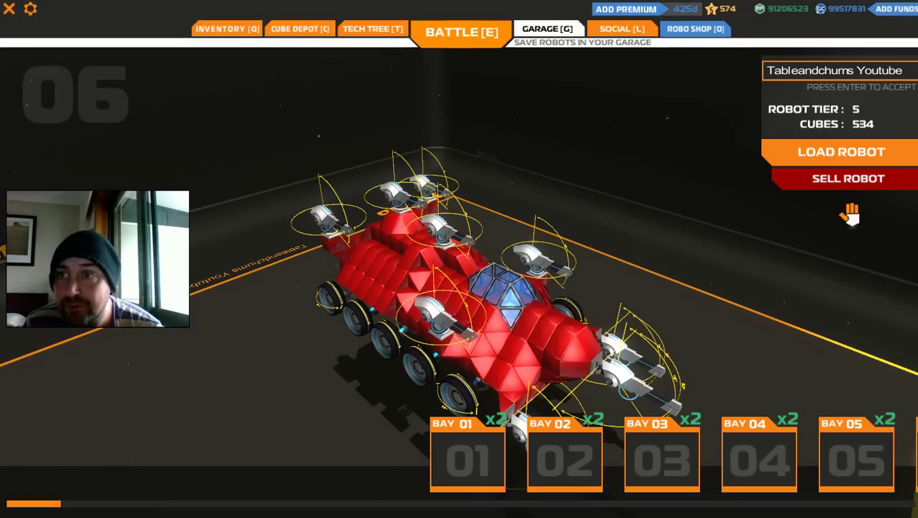
pyautogui.press('Tab')
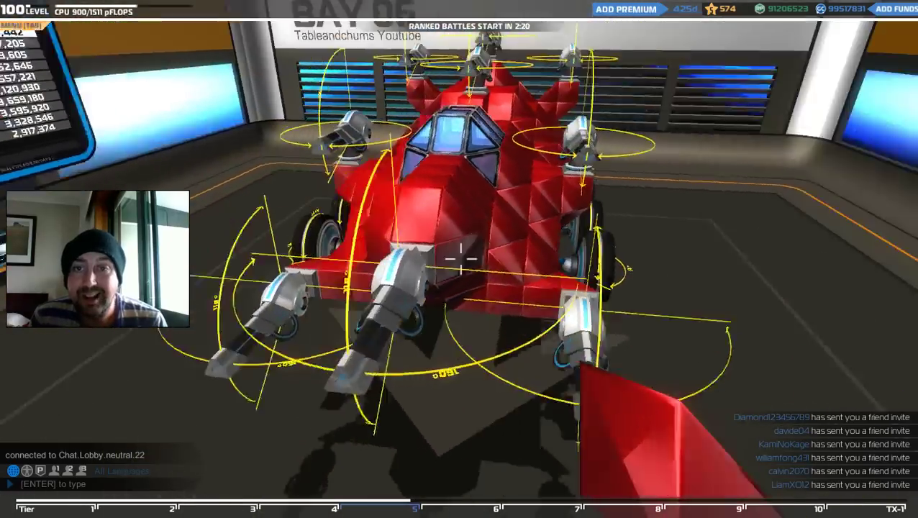
pyautogui.moveTo(460, 255); pyautogui.dragTo(461, 255)
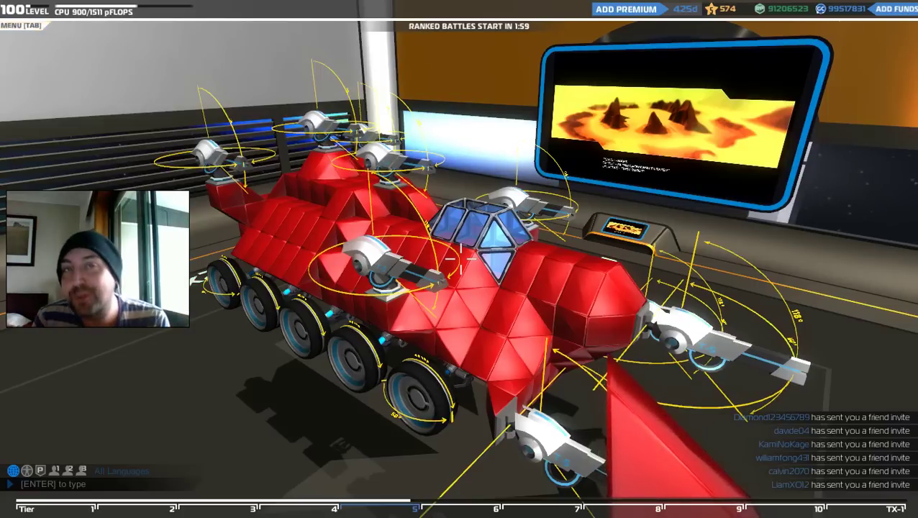
pyautogui.press('d')
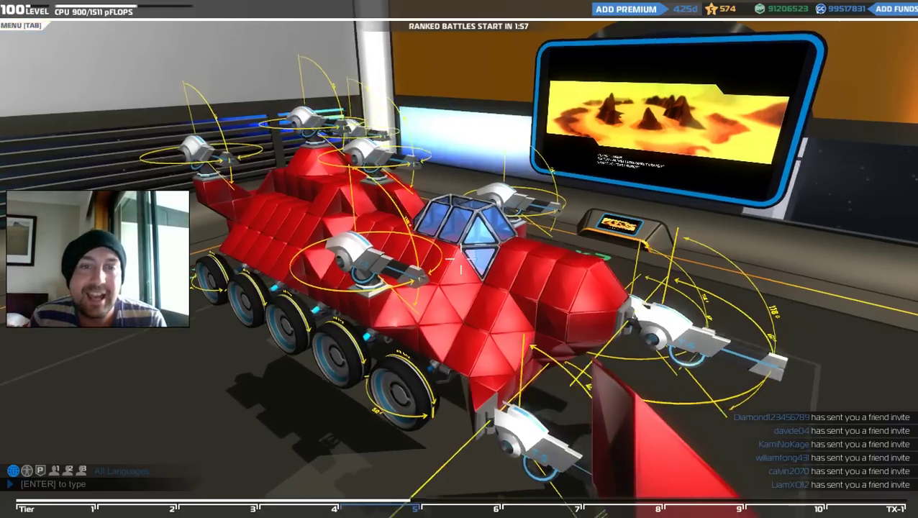
pyautogui.press('d')
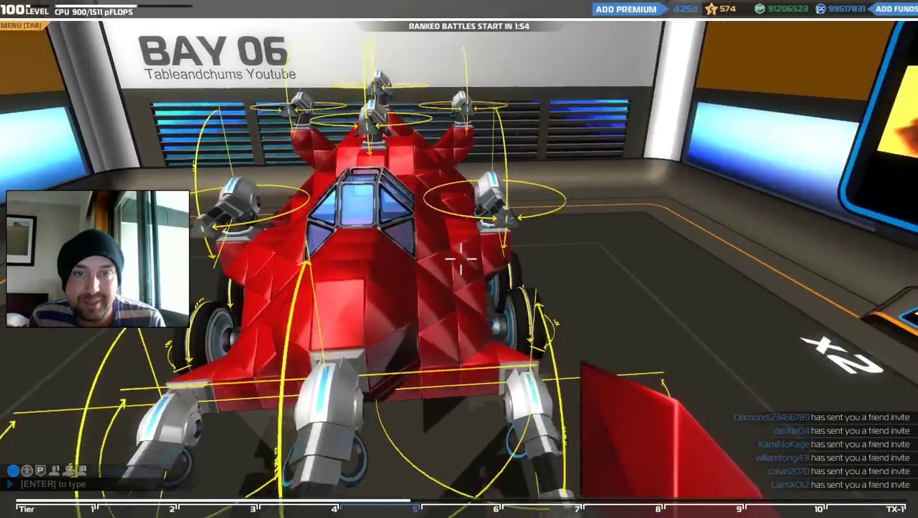
pyautogui.press('w')
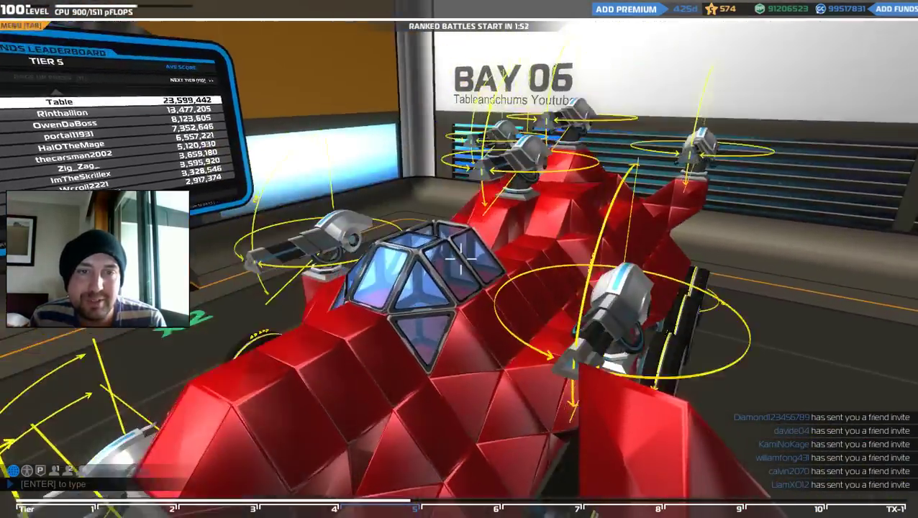
pyautogui.press('s')
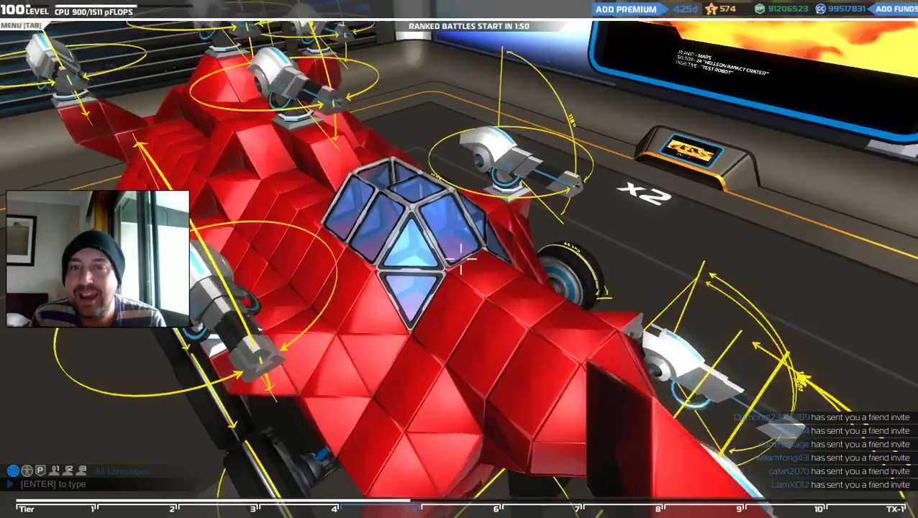